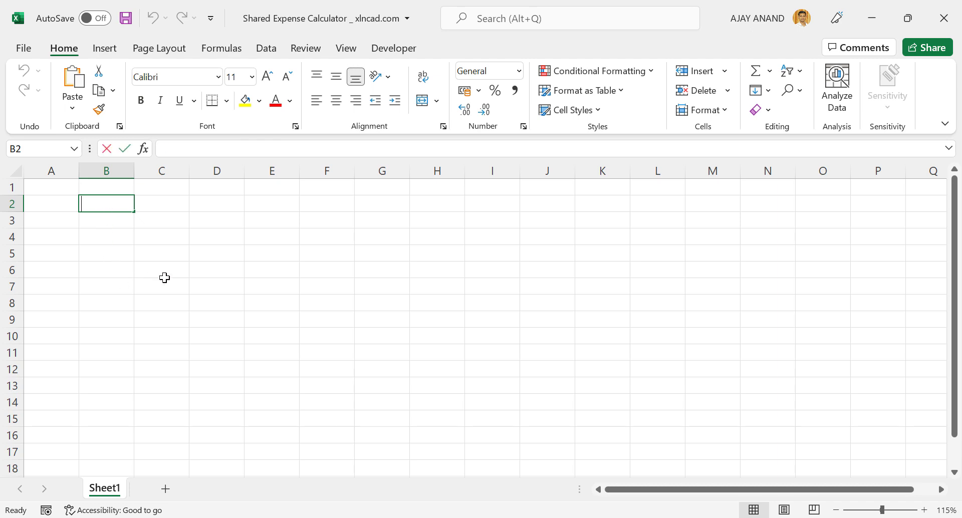
- Enter the headings Date in B2 and Item in C2, and widen column C to roughly double its width
{"action": "type", "text": "Date"}
{"action": "key", "text": "Tab"}
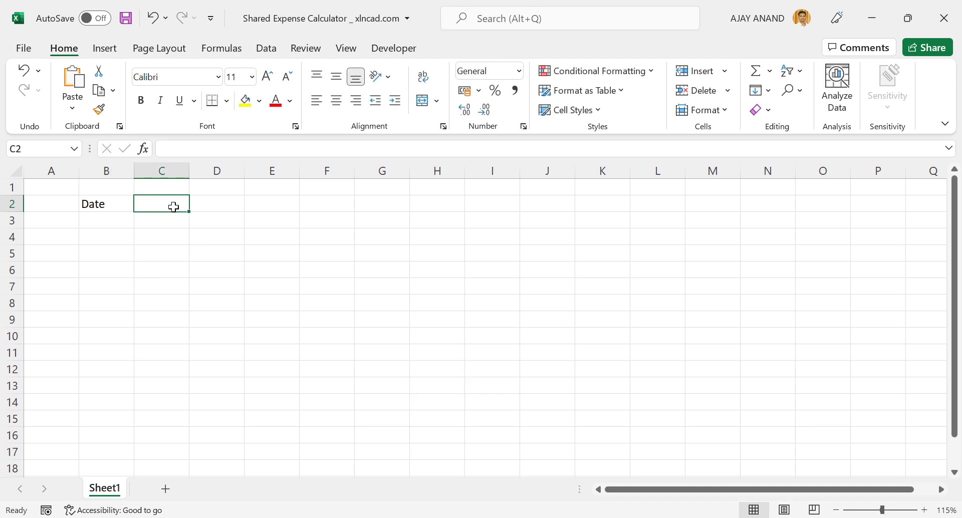
{"action": "type", "text": "Item"}
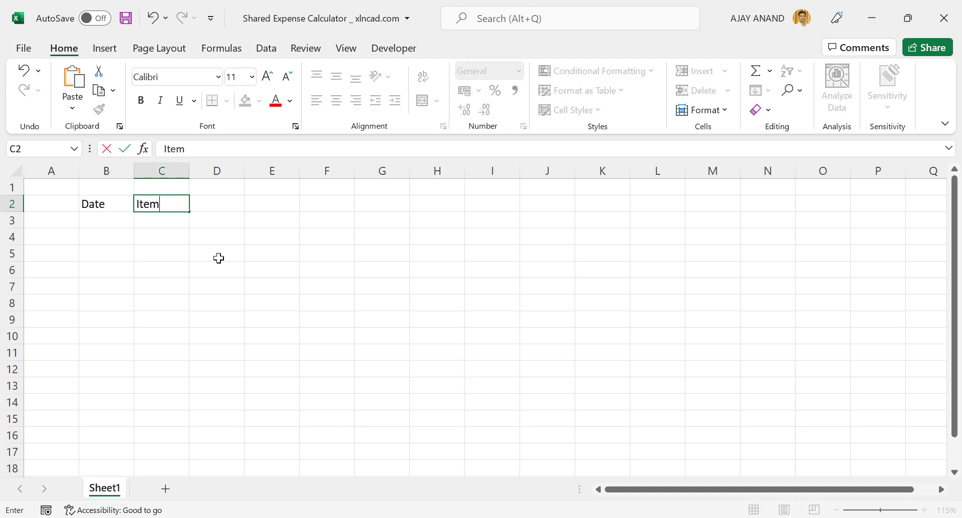
{"action": "key", "text": "Tab"}
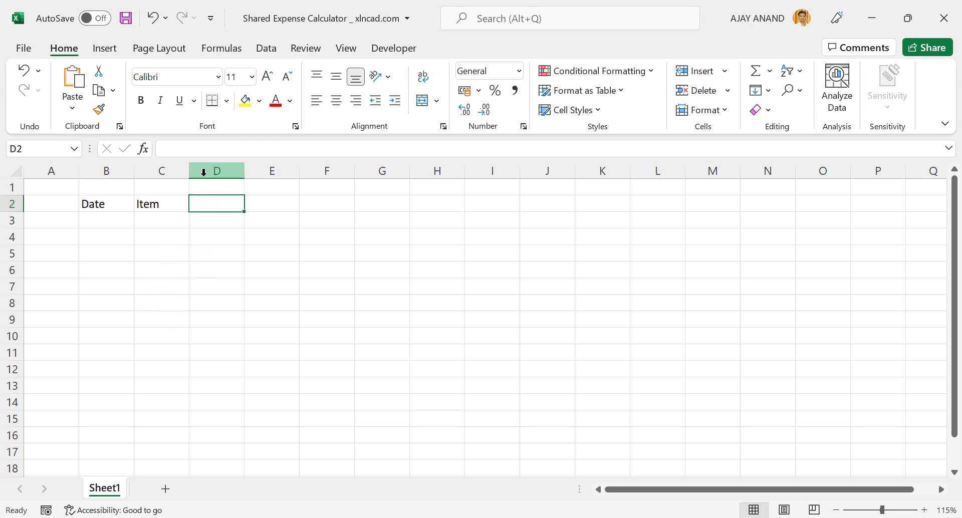
{"action": "left_click_drag", "start_coordinate": [189, 172], "coordinate": [255, 171]}
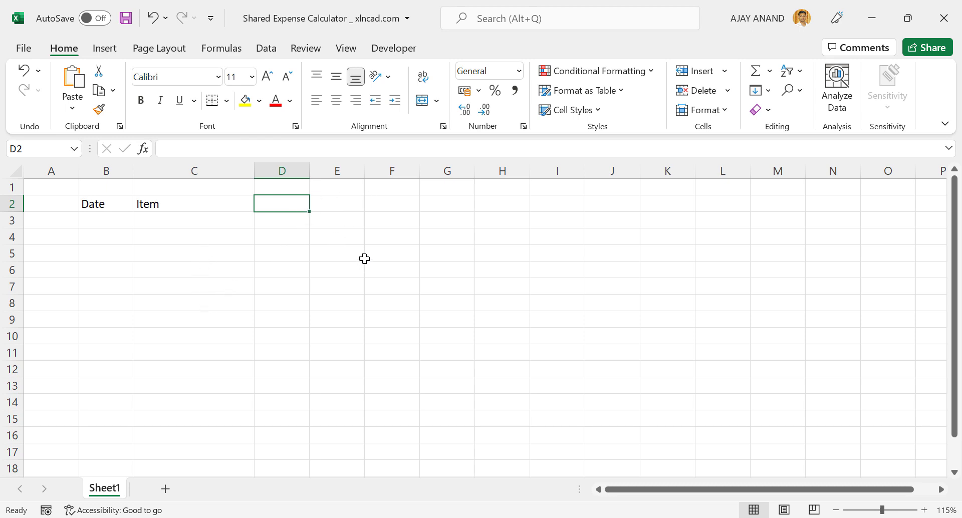
- Enter the three participants' first names as headings in D2, E2 and F2, and the heading Total in G2
{"action": "type", "text": "John"}
{"action": "key", "text": "Tab"}
{"action": "type", "text": "Tara"}
{"action": "key", "text": "Tab"}
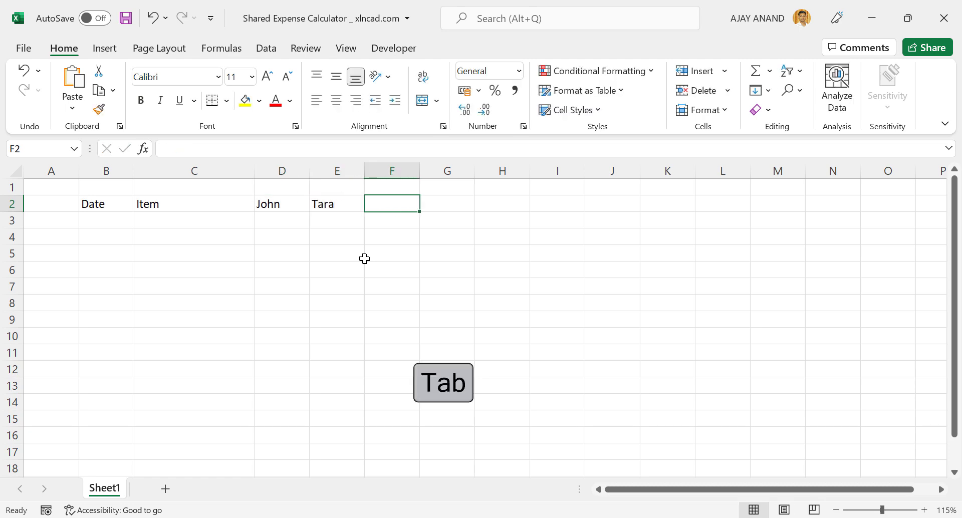
{"action": "type", "text": "Peter"}
{"action": "key", "text": "Tab"}
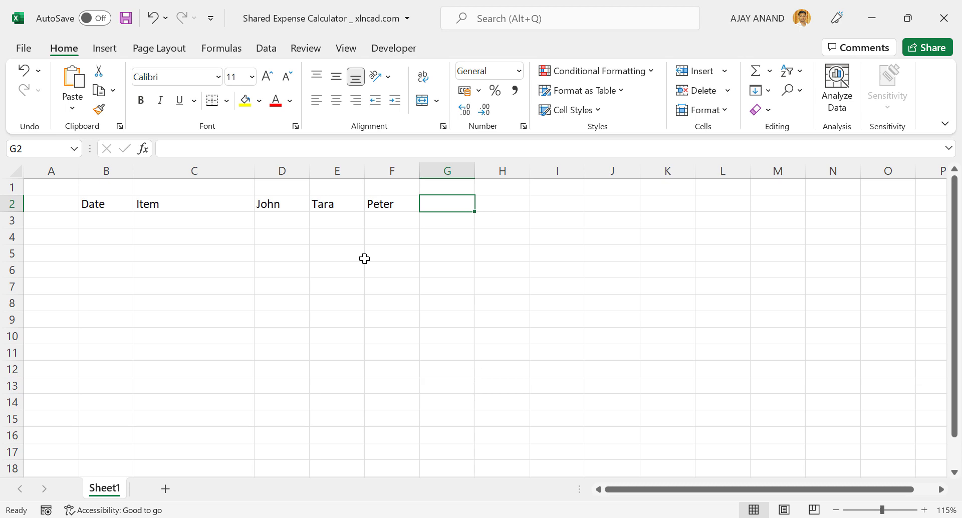
{"action": "type", "text": "Total"}
{"action": "key", "text": "Return"}
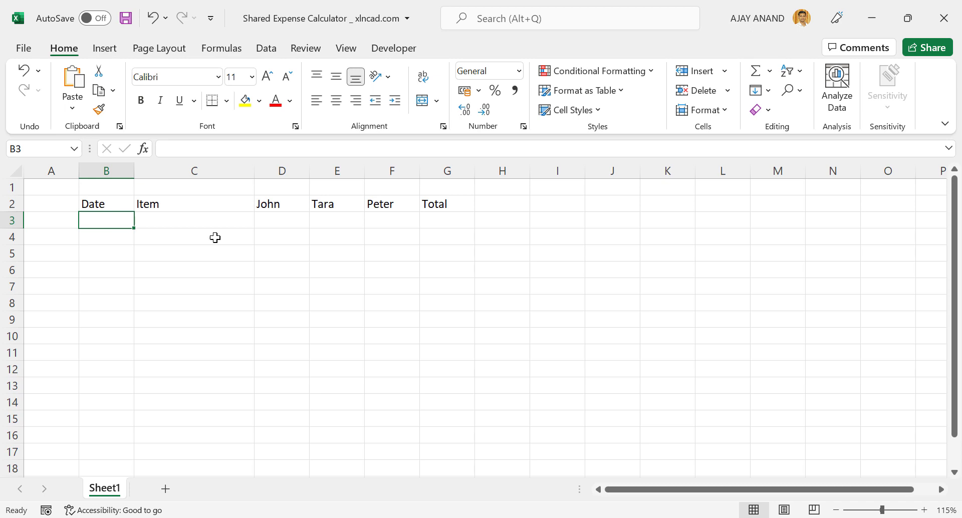
- Record the expense 19-11-2021, Train Ticket in row 3 with 1800 in D3, widening column B to fit the date
{"action": "type", "text": "19-11-2021"}
{"action": "key", "text": "Tab"}
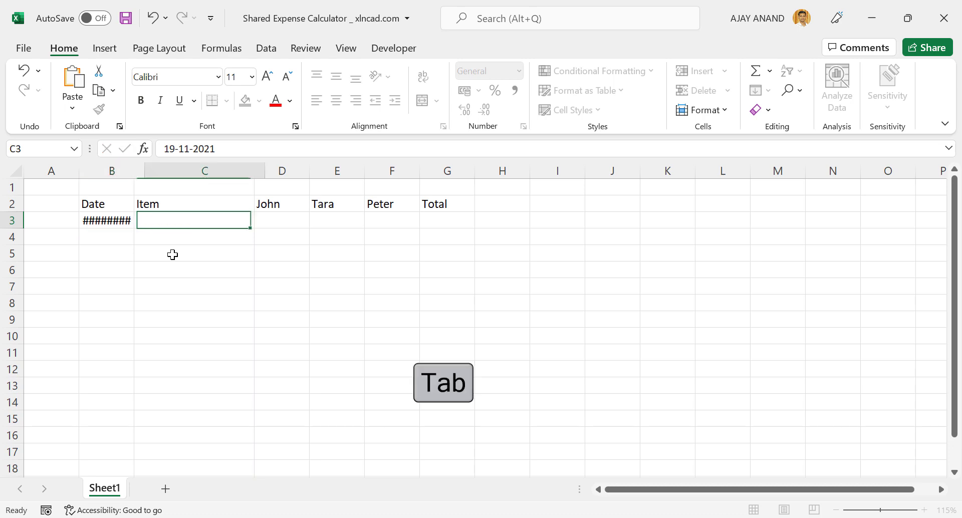
{"action": "left_click_drag", "start_coordinate": [144, 173], "coordinate": [155, 173]}
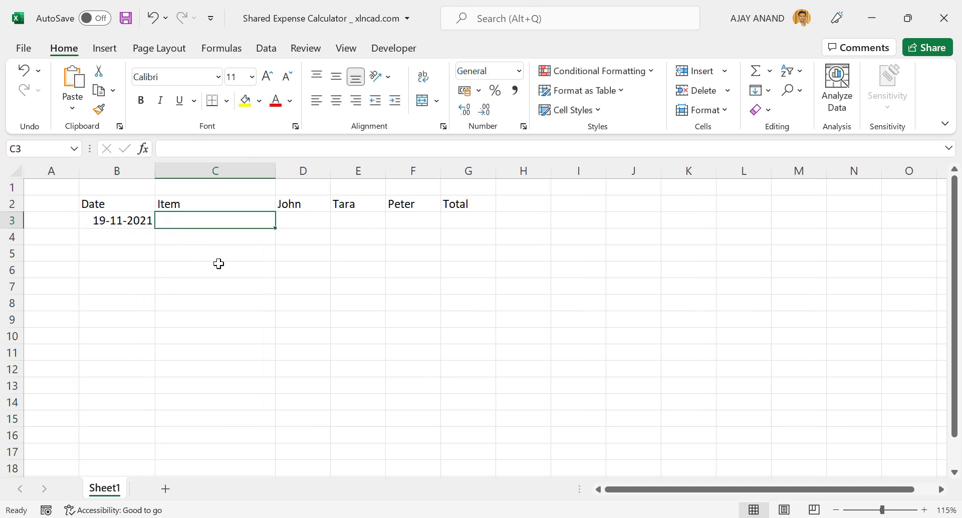
{"action": "type", "text": "Train Ticket"}
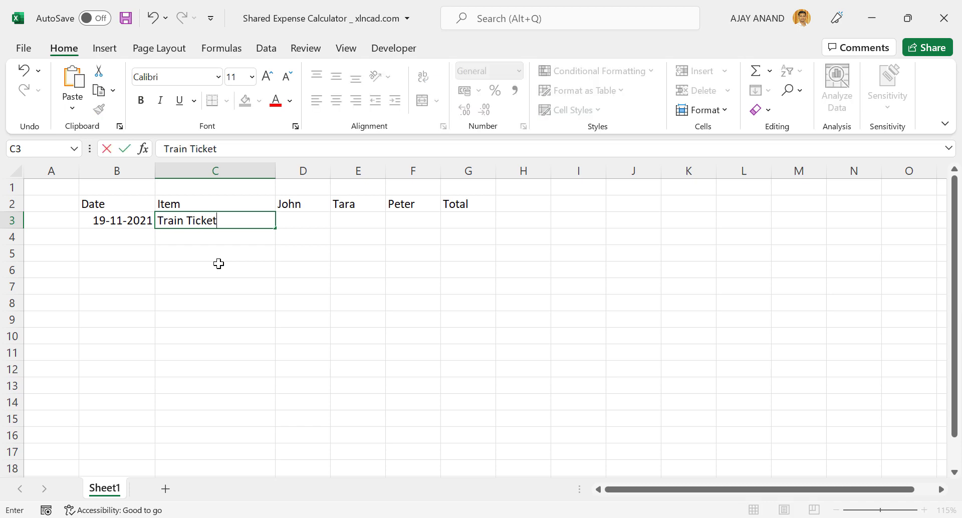
{"action": "key", "text": "Tab"}
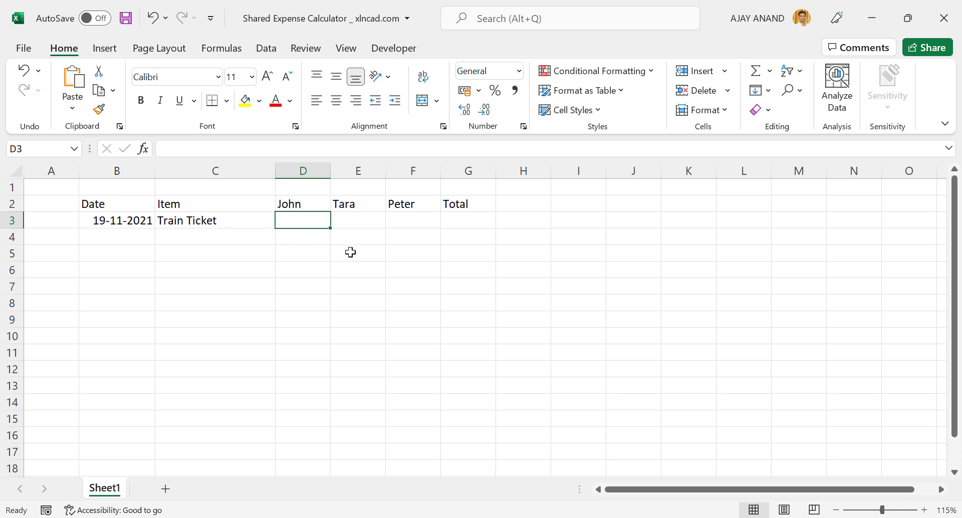
{"action": "type", "text": "18"}
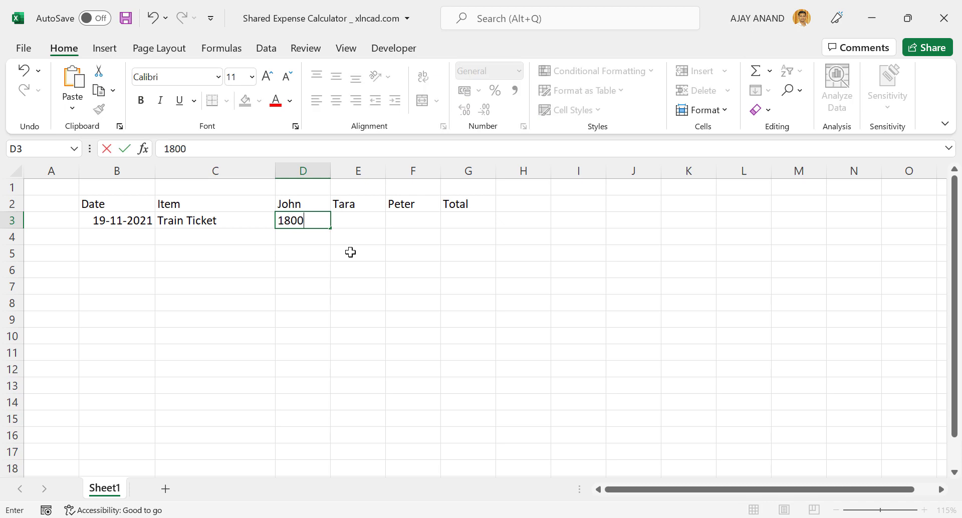
{"action": "type", "text": "00"}
{"action": "key", "text": "Return"}
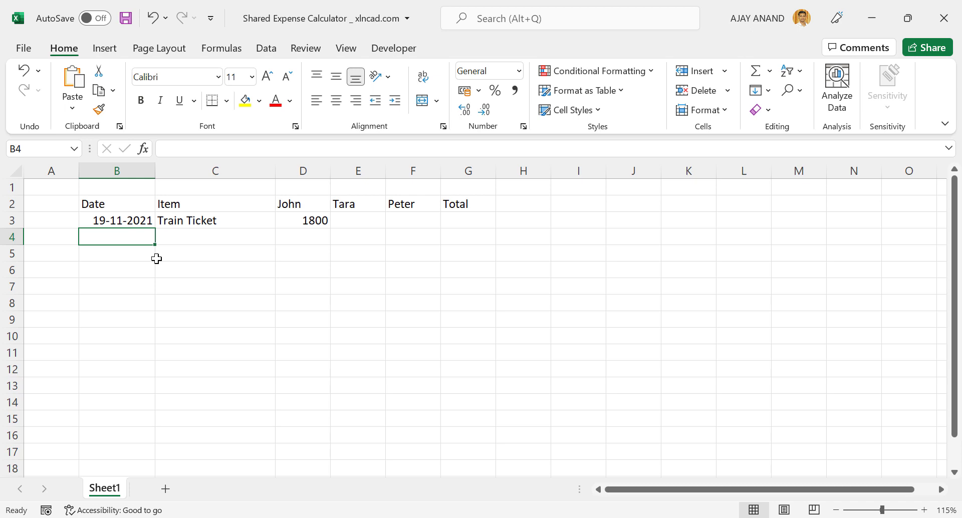
- Record the expense 19-11-2021, Accommodation in row 4 with 2100 in E4 and 400 in F4
{"action": "type", "text": "19-11-2021"}
{"action": "key", "text": "Tab"}
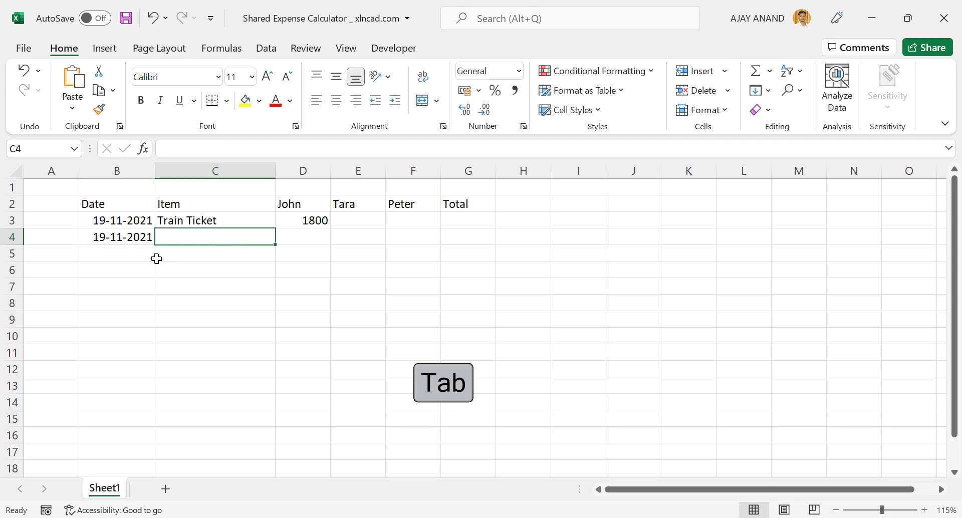
{"action": "type", "text": "Accommodatio"}
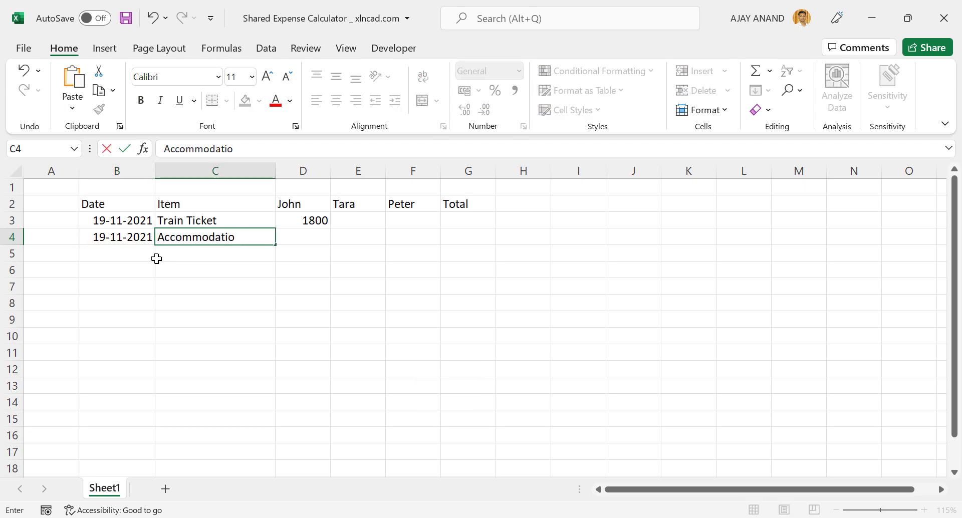
{"action": "type", "text": "n"}
{"action": "key", "text": "Tab"}
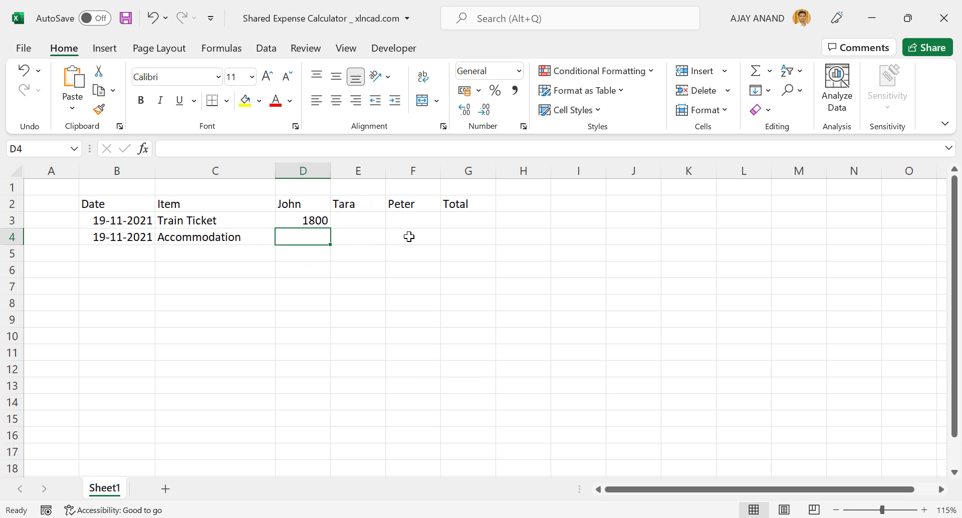
{"action": "left_click", "coordinate": [359, 238]}
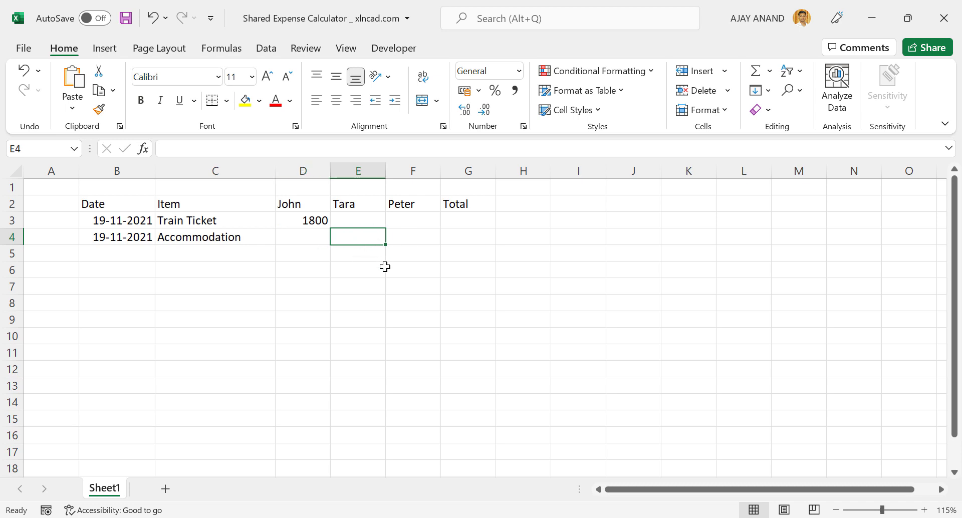
{"action": "type", "text": "2100"}
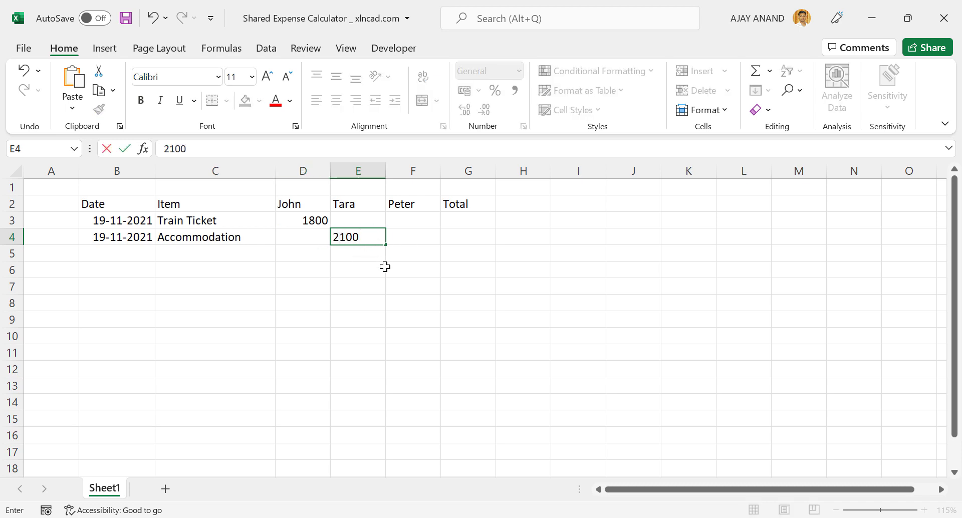
{"action": "key", "text": "Tab"}
{"action": "type", "text": "4"}
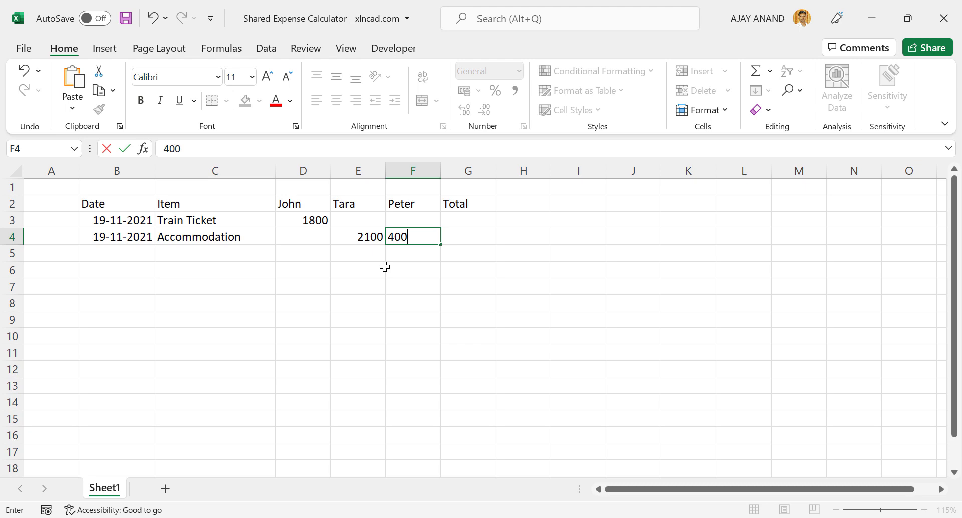
{"action": "type", "text": "00"}
{"action": "key", "text": "Return"}
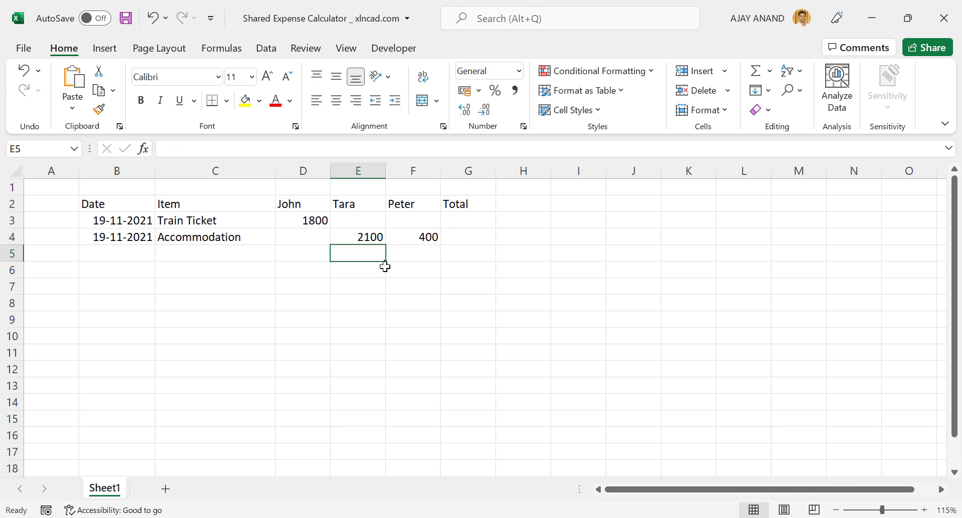
- Fill the date from B4 down into B5 and record the item Lunch in C5 with 800 in F5
{"action": "left_click", "coordinate": [123, 254]}
{"action": "key", "text": "ctrl+d"}
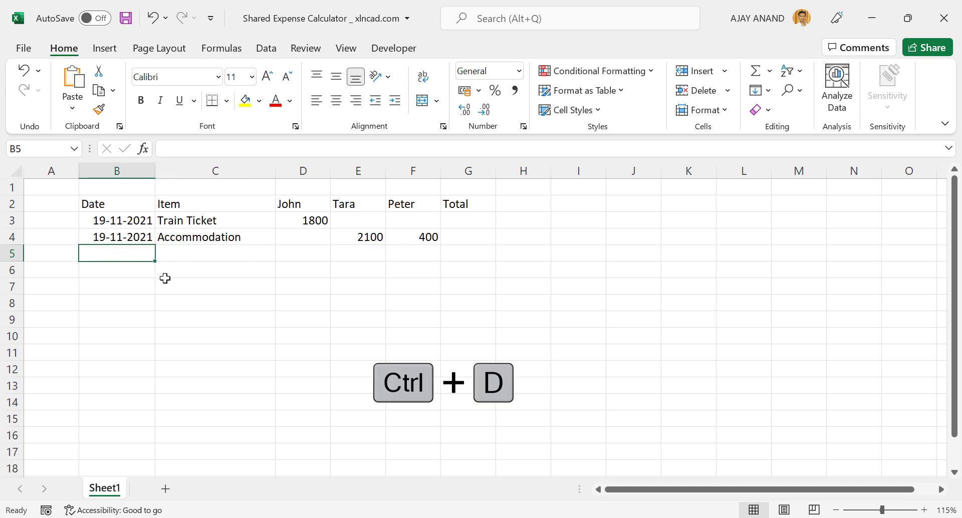
{"action": "left_click", "coordinate": [200, 256]}
{"action": "type", "text": "L"}
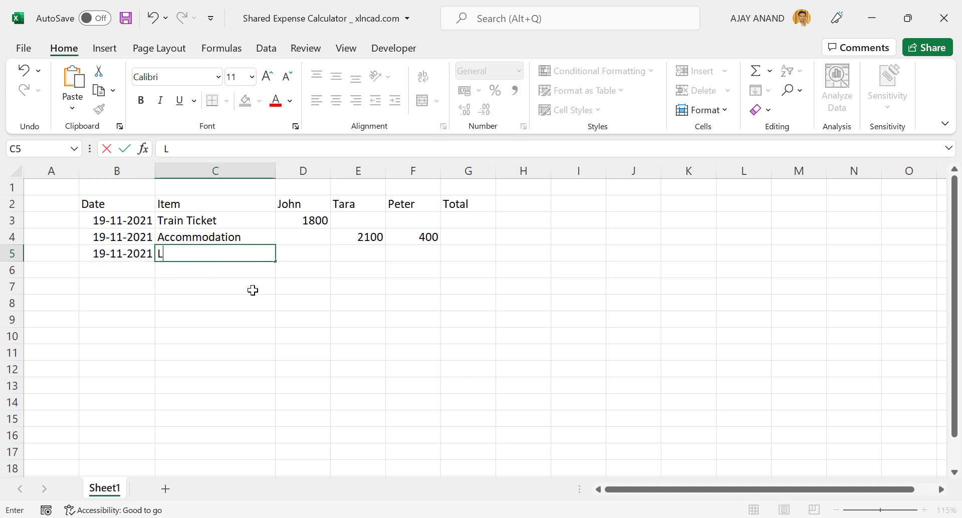
{"action": "type", "text": "unch"}
{"action": "key", "text": "Tab"}
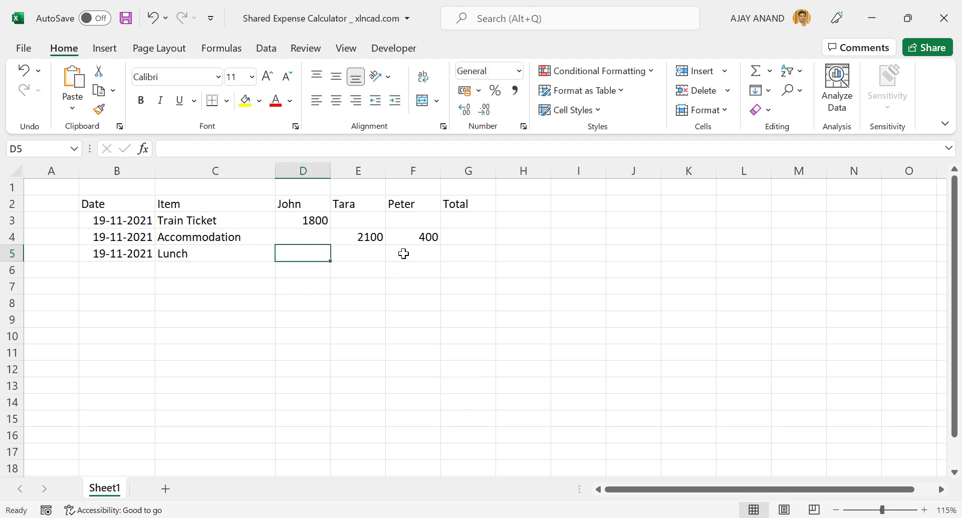
{"action": "left_click", "coordinate": [416, 253]}
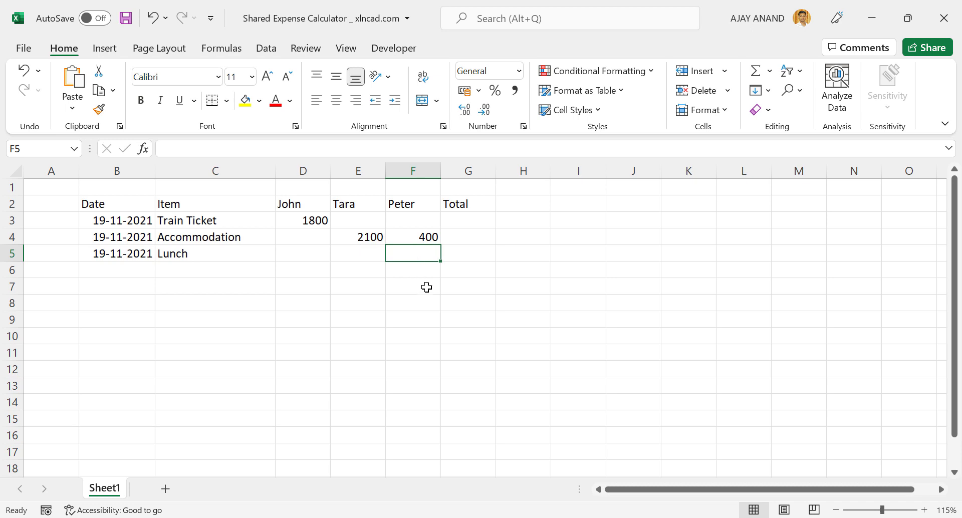
{"action": "type", "text": "800"}
{"action": "key", "text": "Return"}
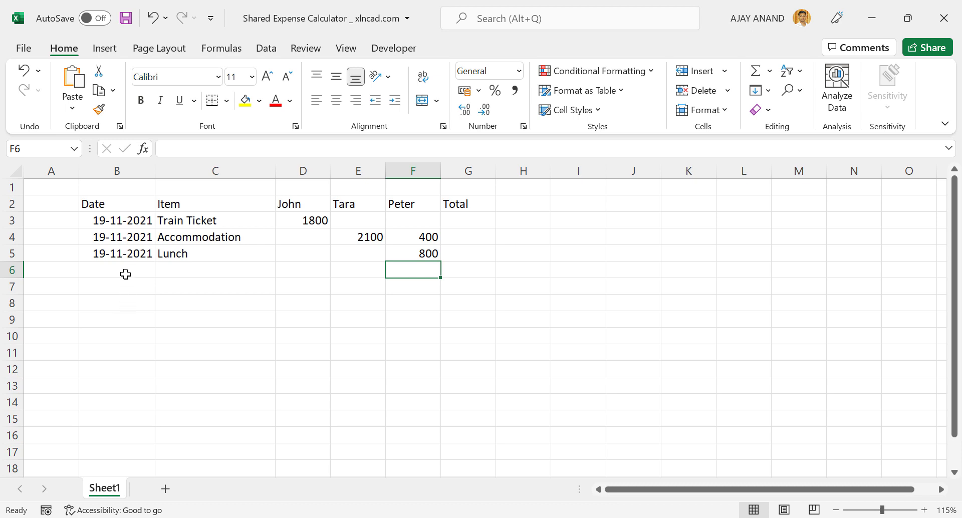
- Fill the date from B5 down through B8 and record the item Snacks in C6 with 250 in E6
{"action": "left_click_drag", "start_coordinate": [118, 254], "coordinate": [129, 299]}
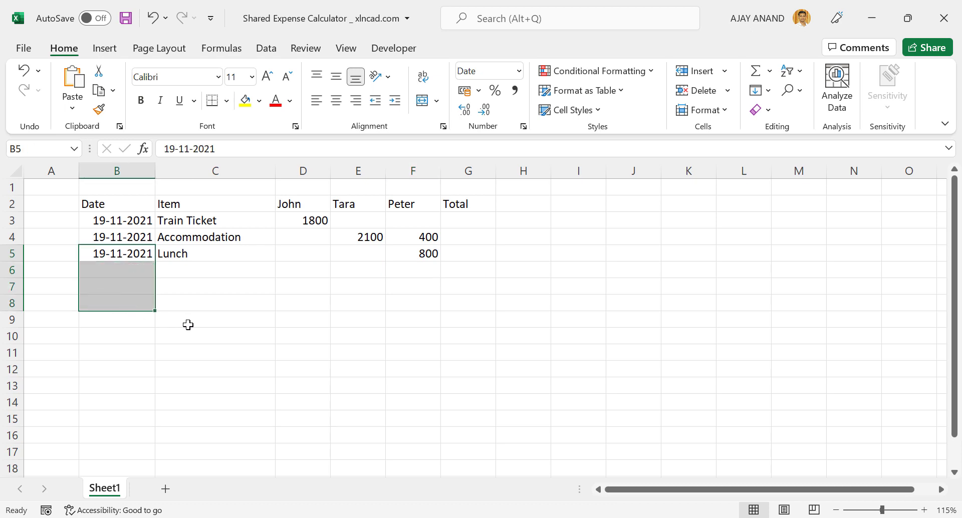
{"action": "key", "text": "ctrl+d"}
{"action": "left_click", "coordinate": [184, 270]}
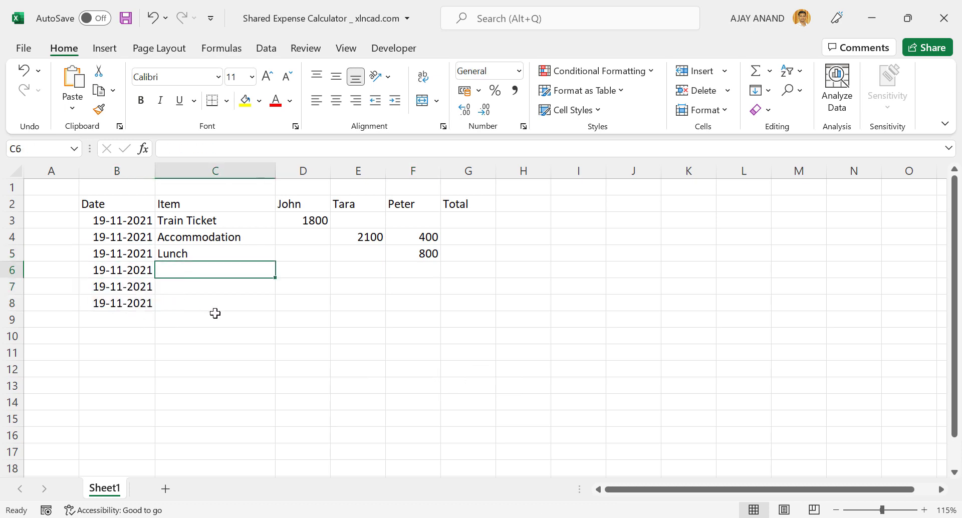
{"action": "type", "text": "Sna"}
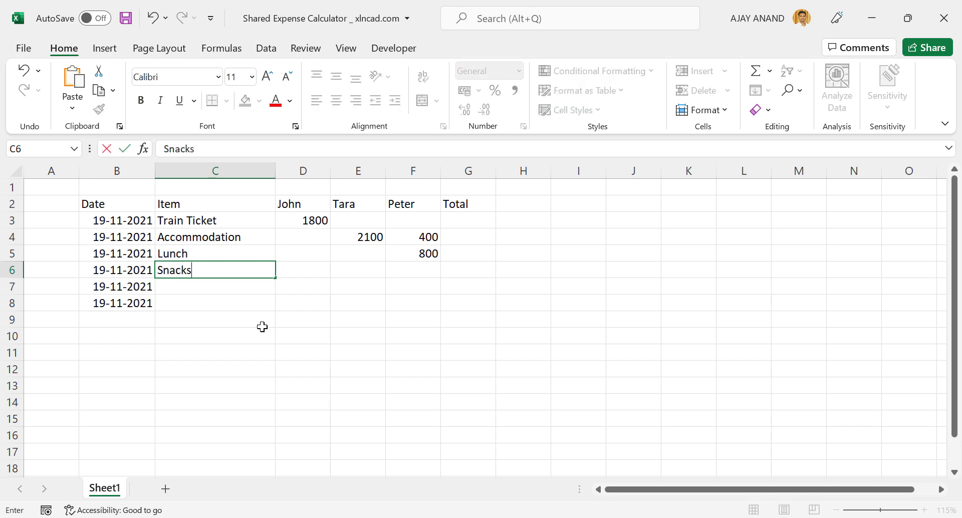
{"action": "type", "text": "cks"}
{"action": "key", "text": "Tab"}
{"action": "key", "text": "Tab"}
{"action": "type", "text": "25"}
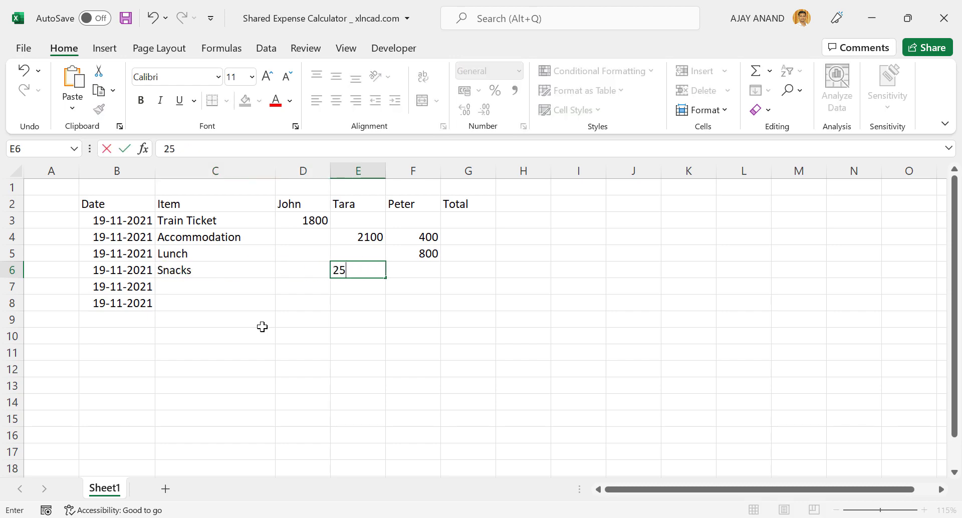
{"action": "key", "text": "Return"}
- Record the item Transportation in C7 with 400 in D7 and 400 in F7
{"action": "type", "text": "Transportation"}
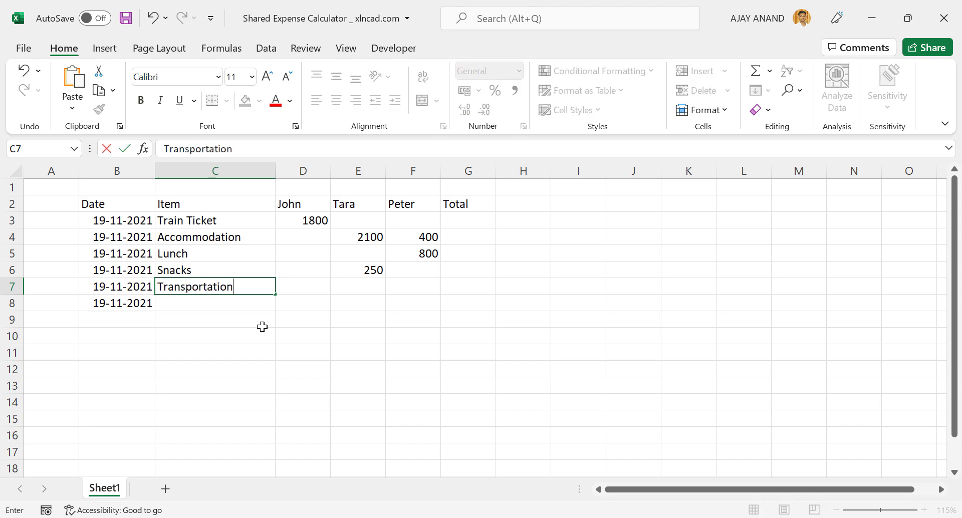
{"action": "key", "text": "Tab"}
{"action": "type", "text": "400"}
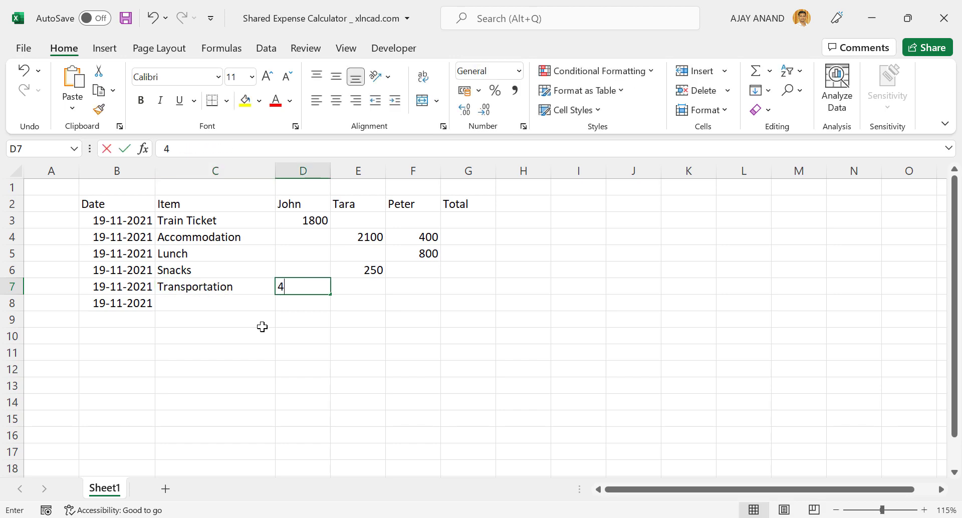
{"action": "key", "text": "Tab"}
{"action": "key", "text": "Tab"}
{"action": "type", "text": "400"}
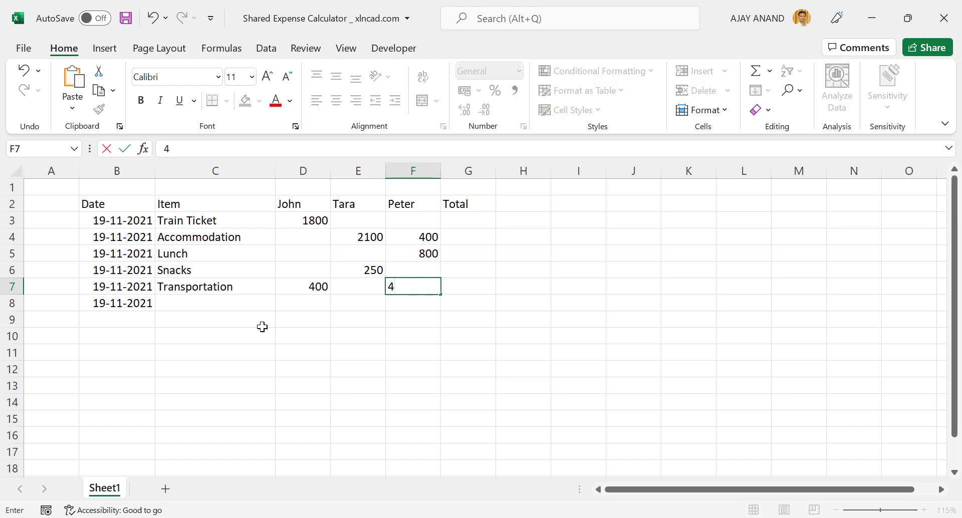
{"action": "key", "text": "Return"}
- Record the item Dinner in C8 with 200 in E8 and 700 in F8
{"action": "type", "text": "Dinner"}
{"action": "key", "text": "Tab"}
{"action": "key", "text": "Tab"}
{"action": "type", "text": "200"}
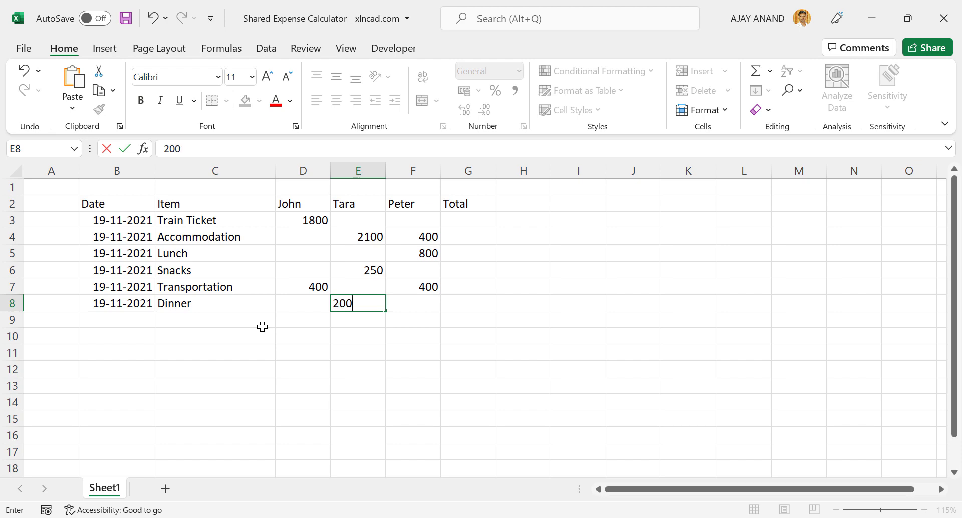
{"action": "key", "text": "Tab"}
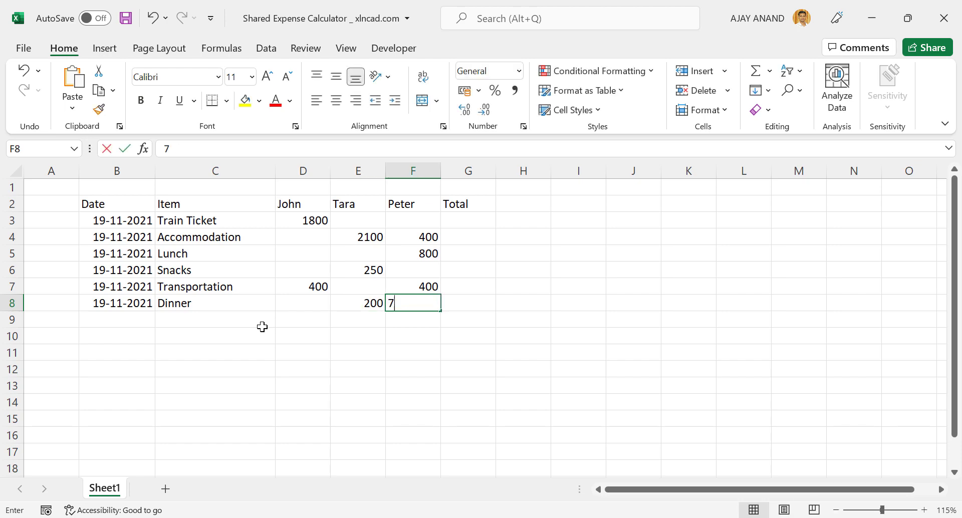
{"action": "type", "text": "700"}
{"action": "left_click", "coordinate": [262, 326]}
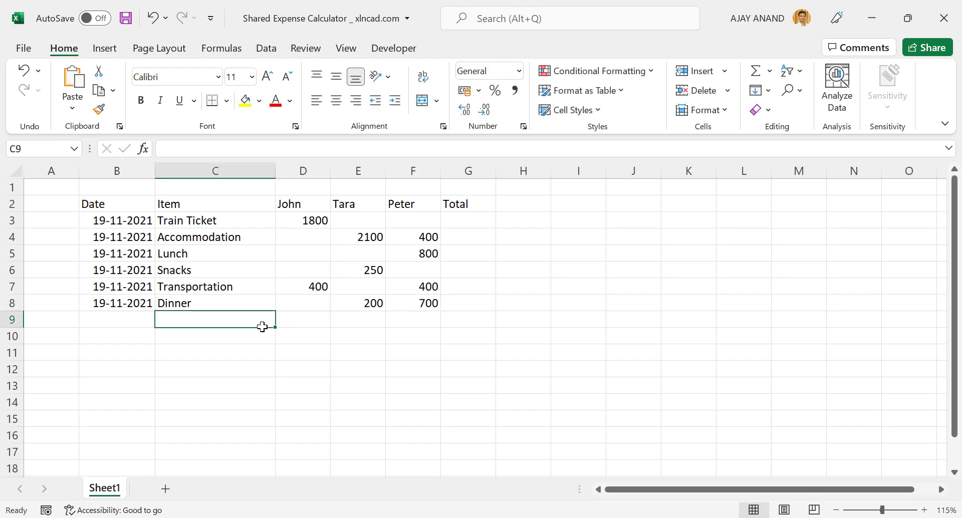
- Enter the date 20-11-2021 in B9 and record the item Accommodation in C9 with 2500 in D9
{"action": "left_click", "coordinate": [120, 320]}
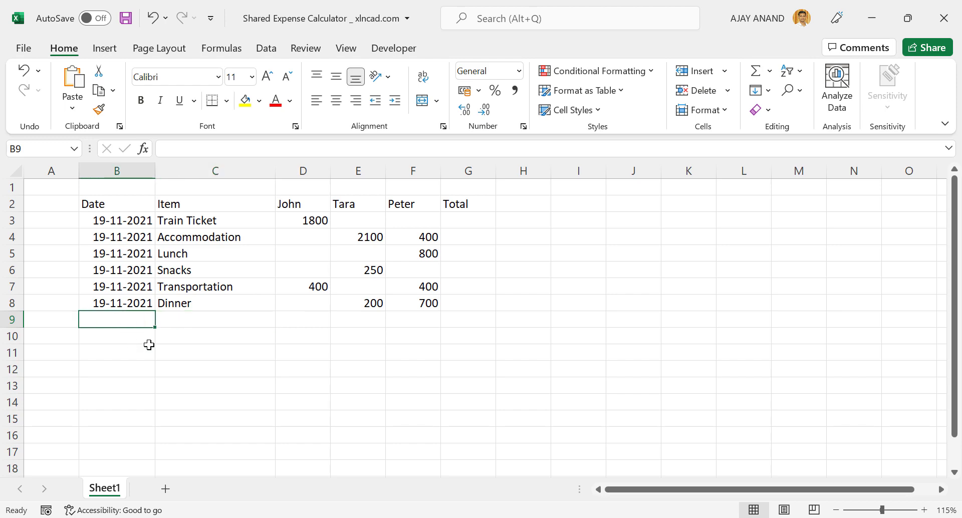
{"action": "type", "text": "20-11-2021"}
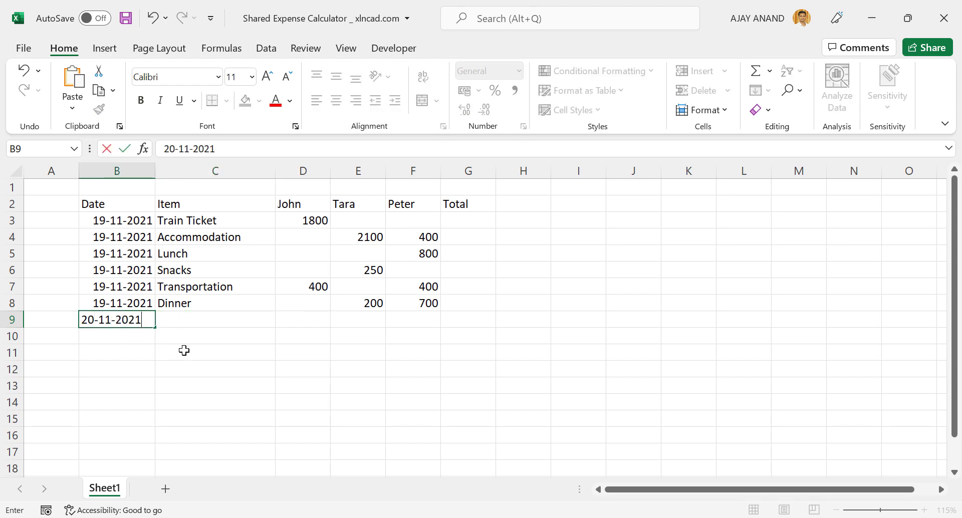
{"action": "key", "text": "Tab"}
{"action": "type", "text": "A"}
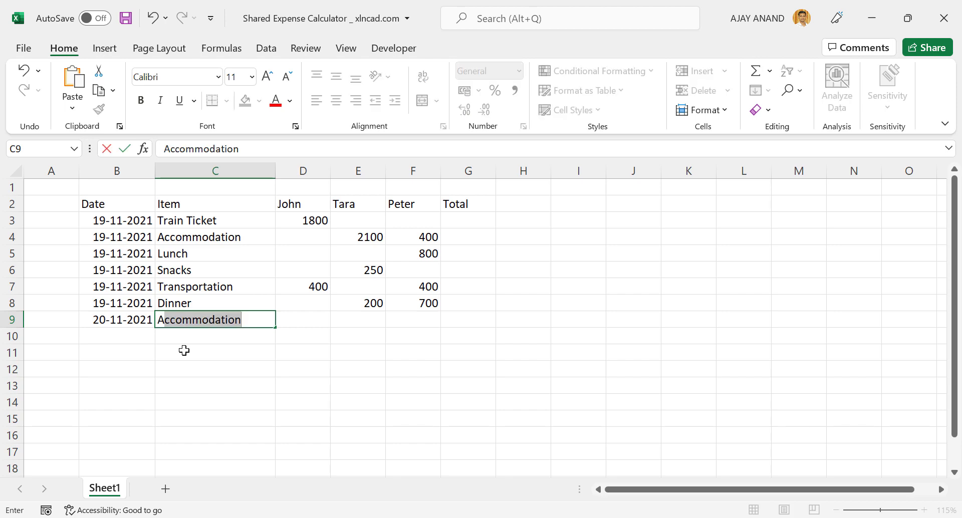
{"action": "key", "text": "Tab"}
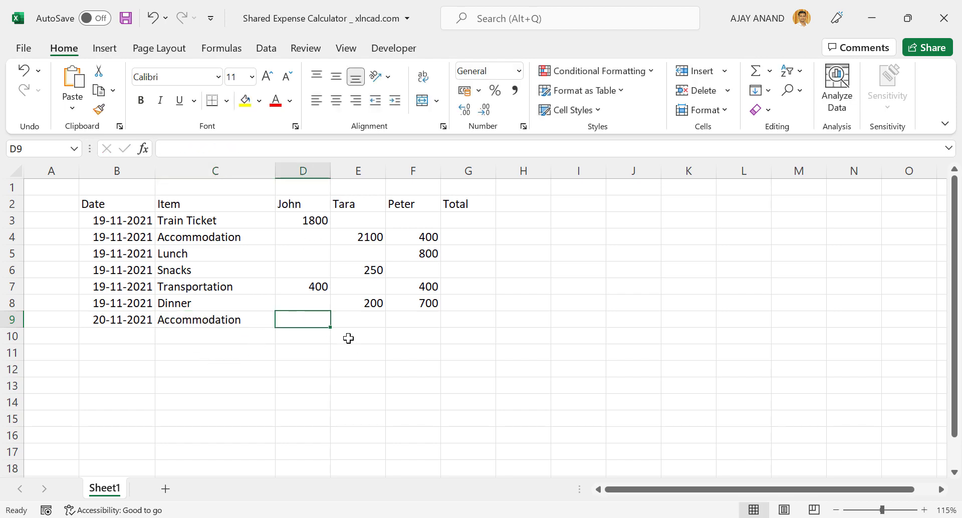
{"action": "type", "text": "2500"}
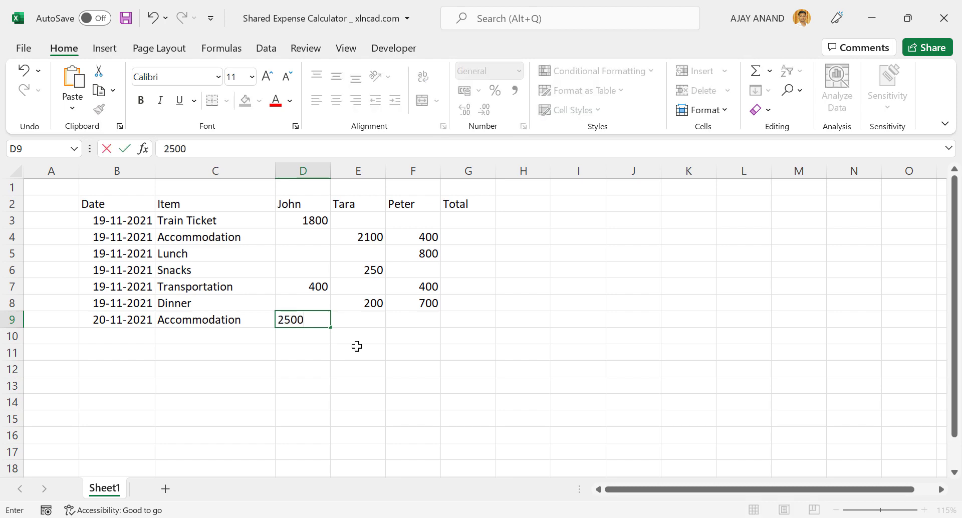
{"action": "key", "text": "Return"}
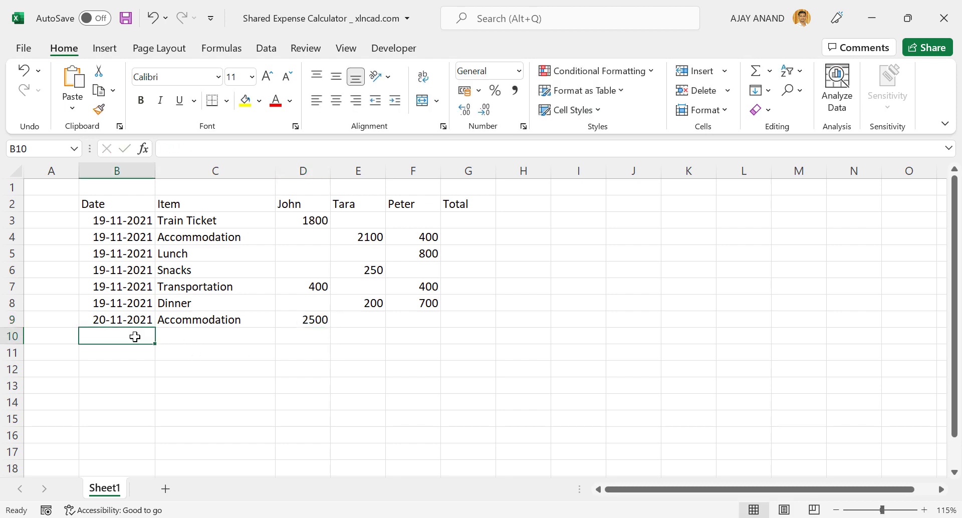
- Fill the date from B9 down through B13 and record the item Breakfast in C10 with 400 in D10 and 500 in F10
{"action": "left_click_drag", "start_coordinate": [132, 321], "coordinate": [134, 380]}
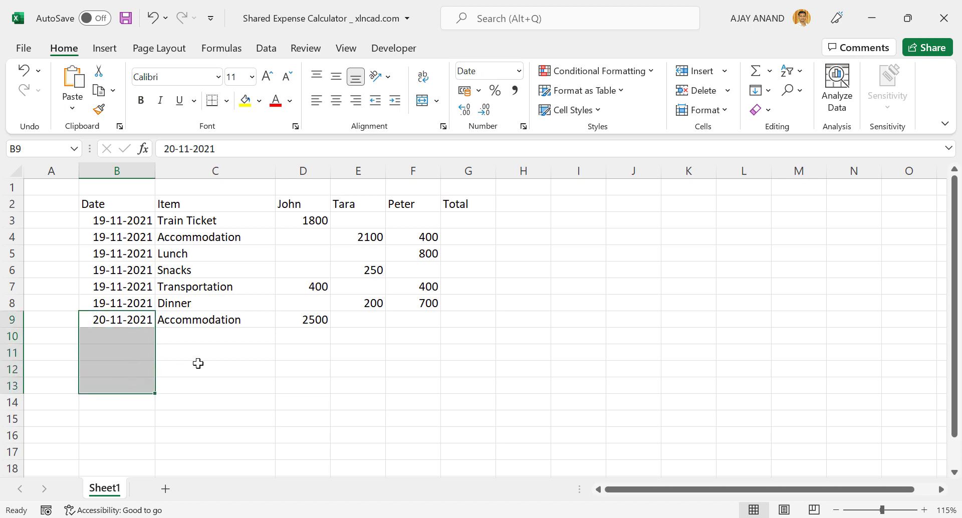
{"action": "key", "text": "ctrl+d"}
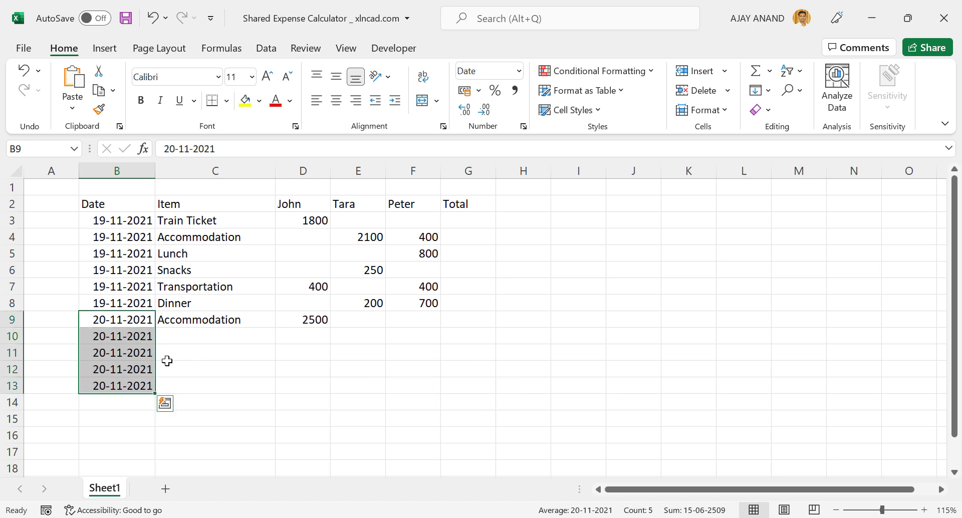
{"action": "left_click", "coordinate": [194, 340]}
{"action": "type", "text": "Breakfast"}
{"action": "key", "text": "Tab"}
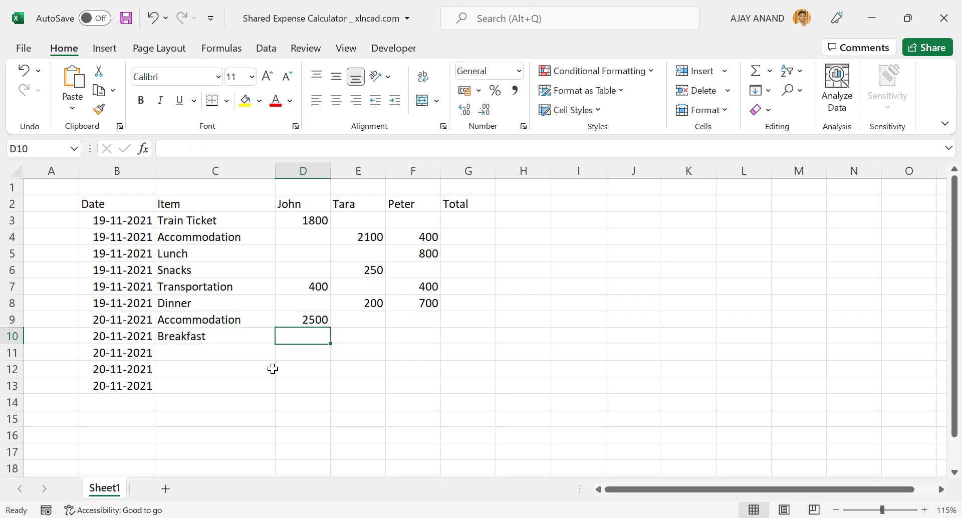
{"action": "type", "text": "400"}
{"action": "key", "text": "Tab"}
{"action": "key", "text": "Tab"}
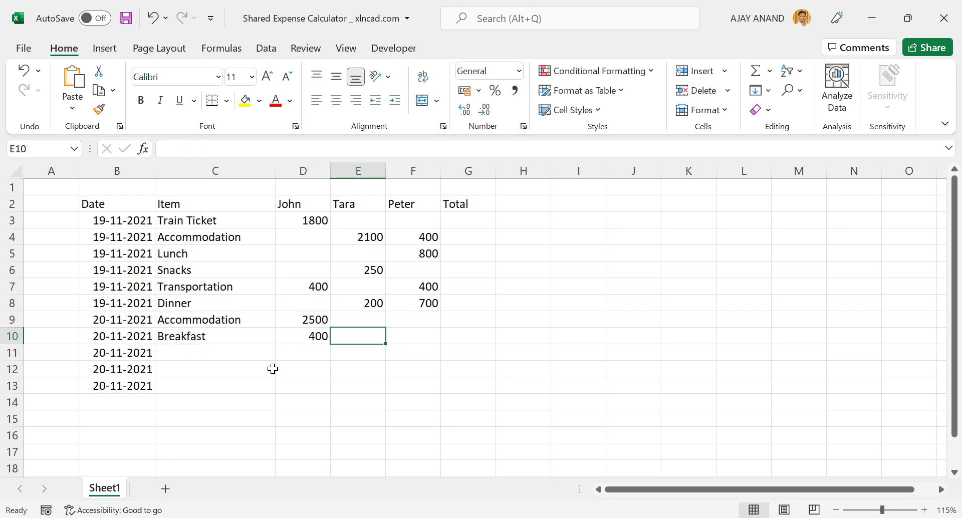
{"action": "type", "text": "500"}
{"action": "key", "text": "Return"}
- Record the item Transportation in C11 with 600 in D11 and 200 in E11
{"action": "type", "text": "Trans"}
{"action": "key", "text": "Tab"}
{"action": "type", "text": "600"}
{"action": "key", "text": "Tab"}
{"action": "type", "text": "200"}
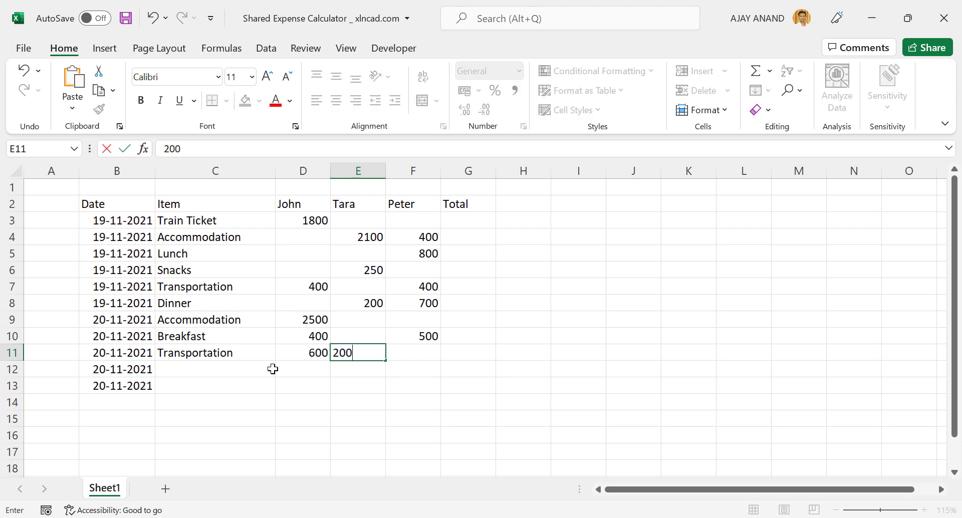
{"action": "key", "text": "Return"}
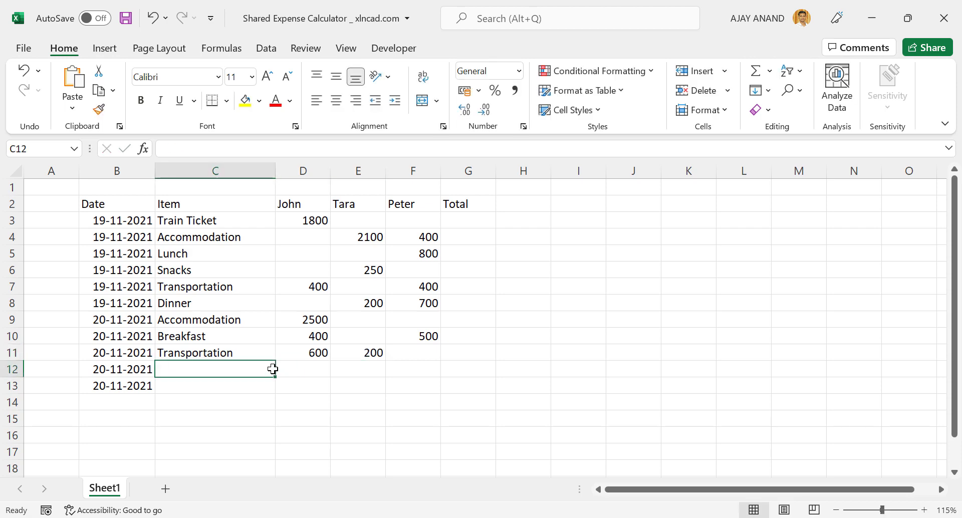
- Record the item Amusement Park Tickets in C12 with 1500 in E12, and widen column C to fit the text
{"action": "type", "text": "Amusement Park Ticket"}
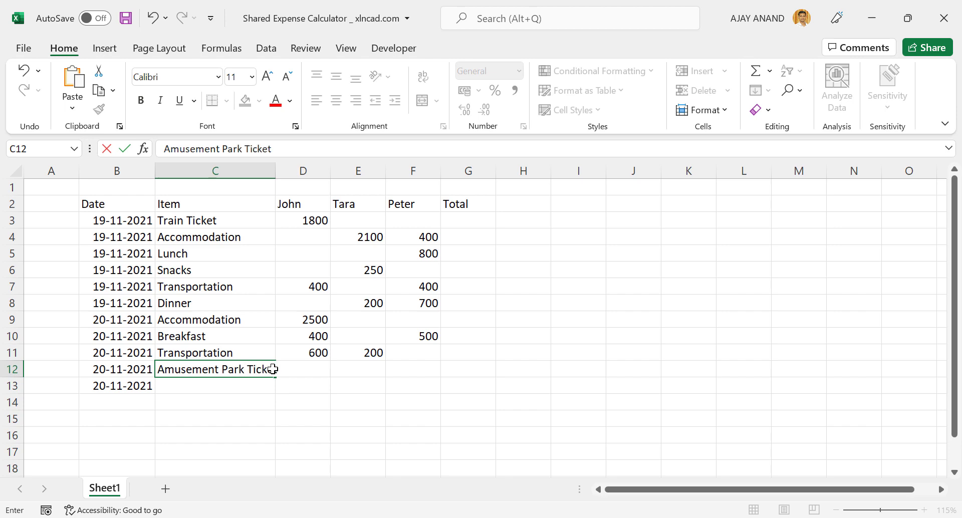
{"action": "key", "text": "Tab"}
{"action": "key", "text": "Tab"}
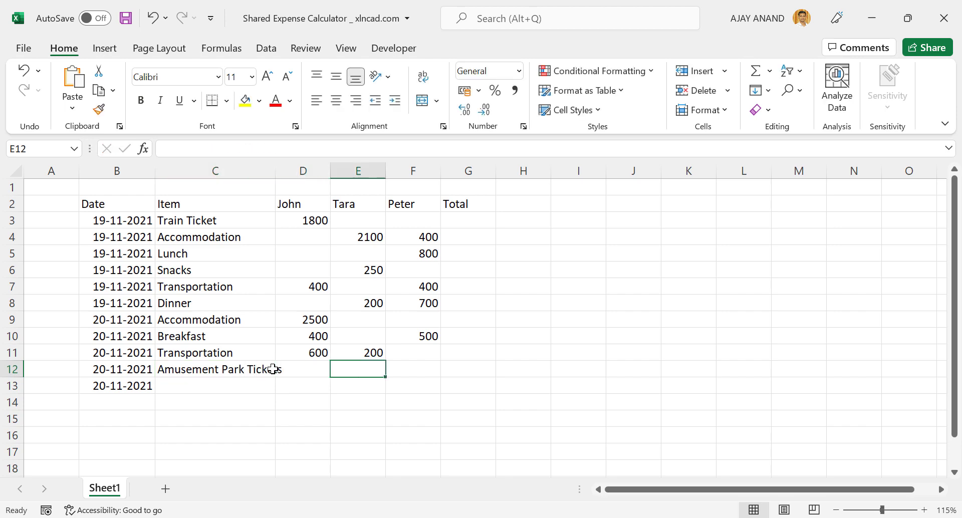
{"action": "type", "text": "1500"}
{"action": "key", "text": "Return"}
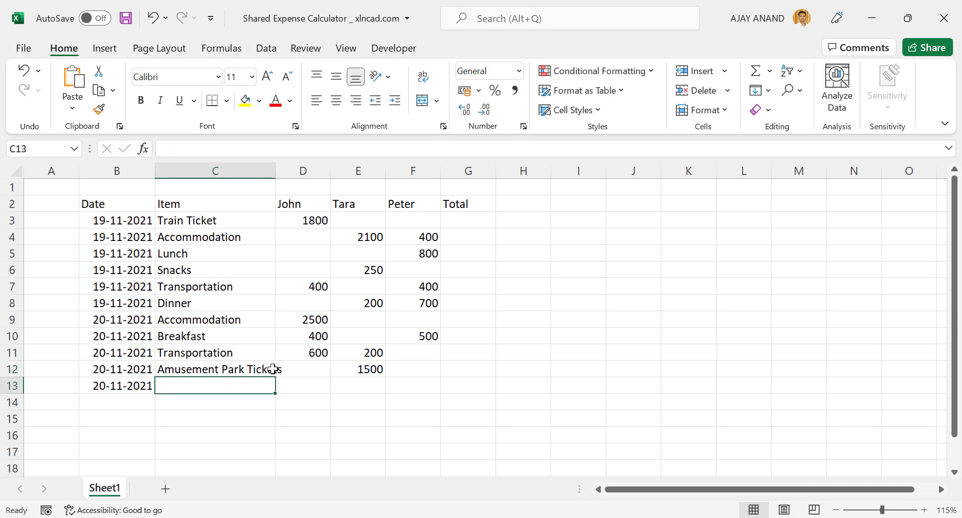
{"action": "left_click_drag", "start_coordinate": [276, 174], "coordinate": [288, 175]}
- Record the item Dinner in C13 with 850 in F13
{"action": "type", "text": "Dinne"}
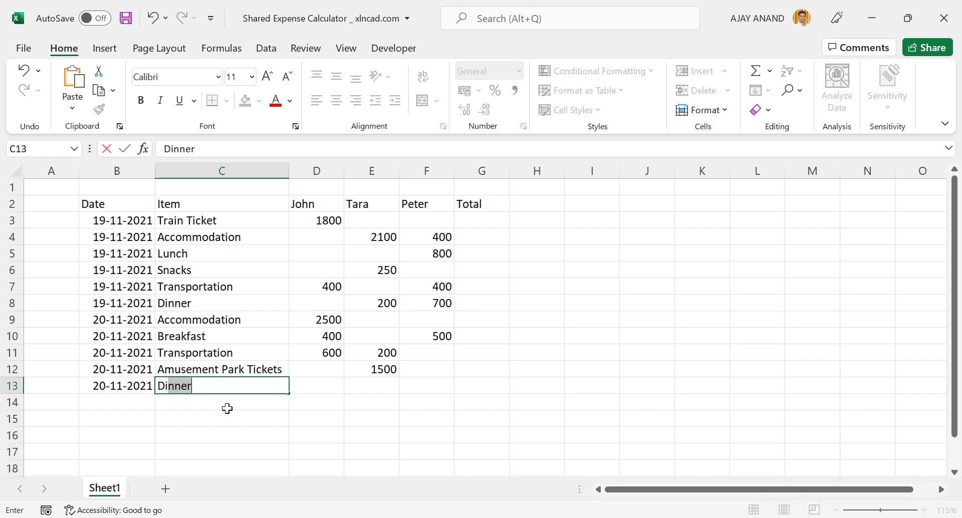
{"action": "type", "text": "r"}
{"action": "key", "text": "Tab"}
{"action": "key", "text": "Tab"}
{"action": "key", "text": "Tab"}
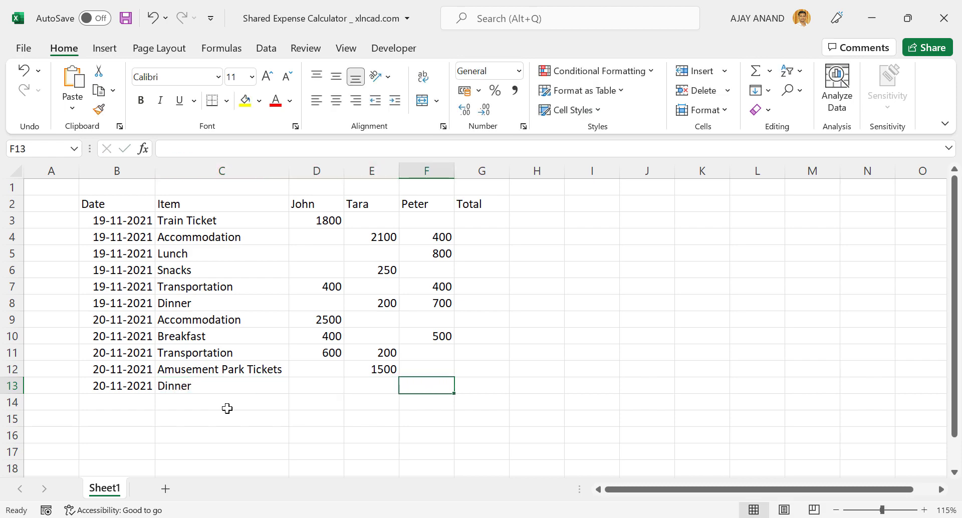
{"action": "type", "text": "850"}
{"action": "key", "text": "Return"}
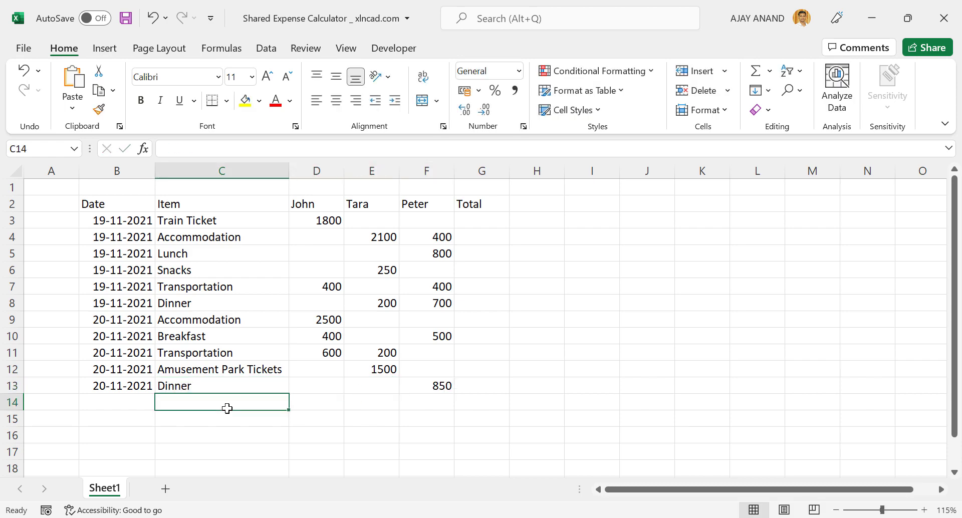
- Enter the date 21-11-2021 in B14 and record the item Breakfast in C14 with 400 in D14 and 300 in F14
{"action": "left_click", "coordinate": [134, 412]}
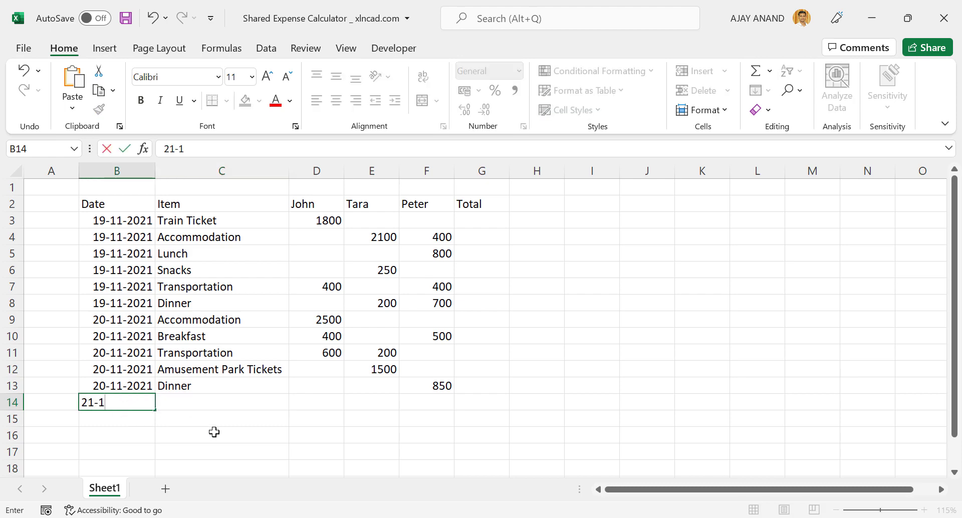
{"action": "type", "text": "021"}
{"action": "key", "text": "Tab"}
{"action": "type", "text": "Breakfast"}
{"action": "key", "text": "Tab"}
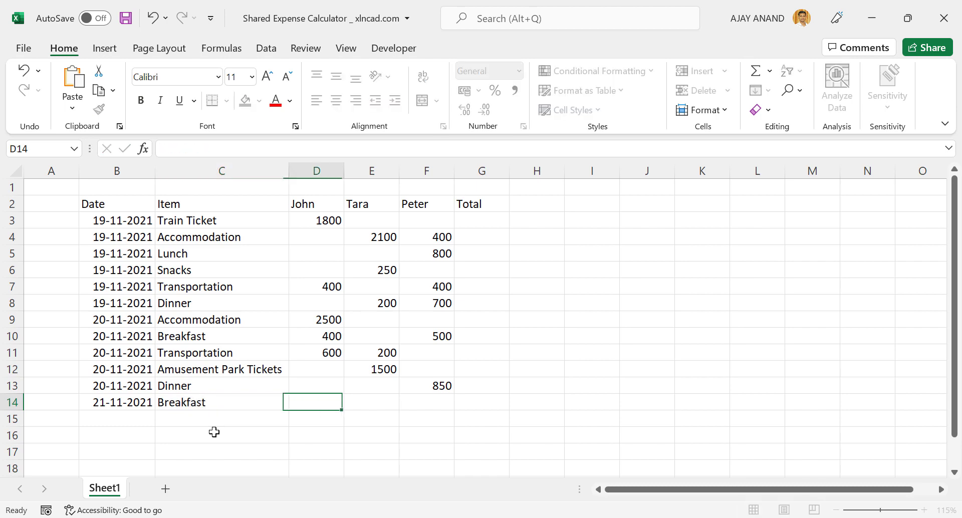
{"action": "type", "text": "400"}
{"action": "key", "text": "Tab"}
{"action": "key", "text": "Tab"}
{"action": "type", "text": "300"}
{"action": "key", "text": "Return"}
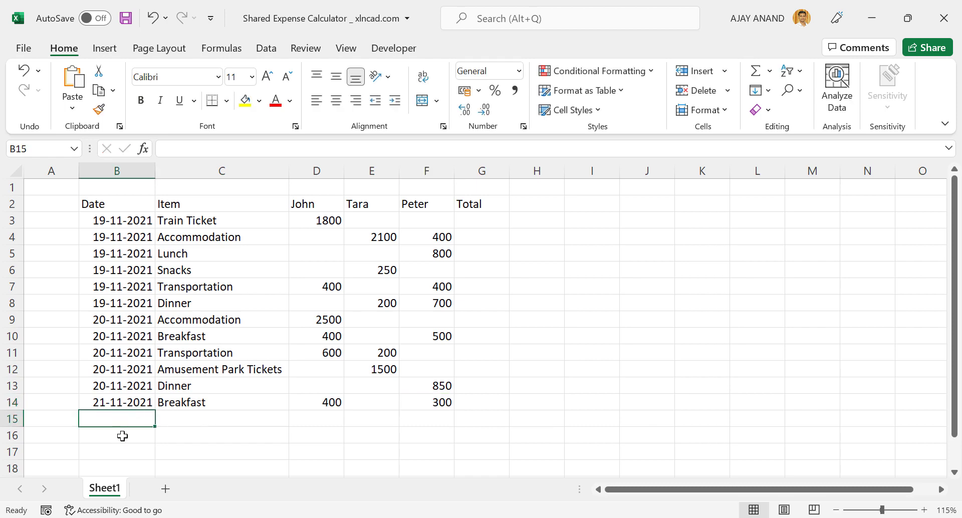
- Fill the date from B14 down through B16 and record the item Transportation in C15 with 800 in E15
{"action": "left_click_drag", "start_coordinate": [116, 400], "coordinate": [124, 436]}
{"action": "key", "text": "ctrl+d"}
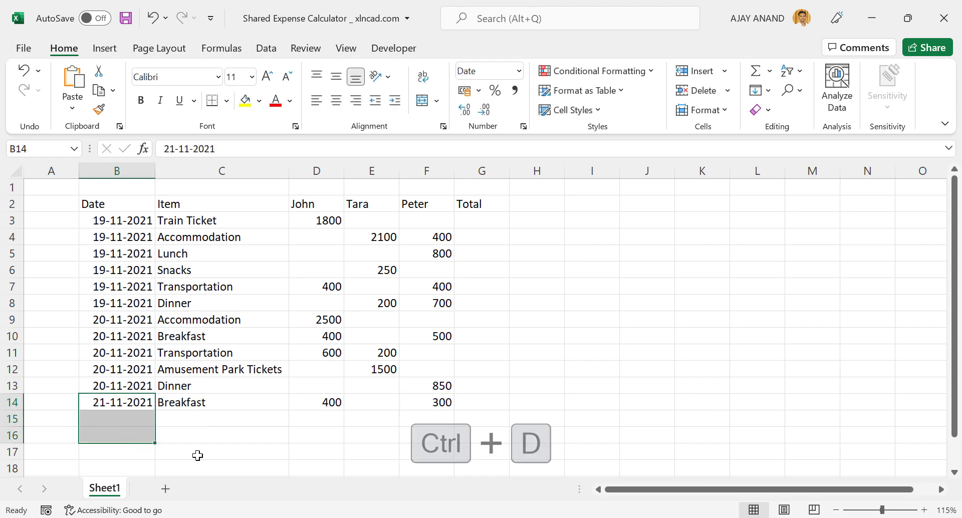
{"action": "left_click", "coordinate": [189, 419]}
{"action": "type", "text": "Tran"}
{"action": "key", "text": "Tab"}
{"action": "key", "text": "Tab"}
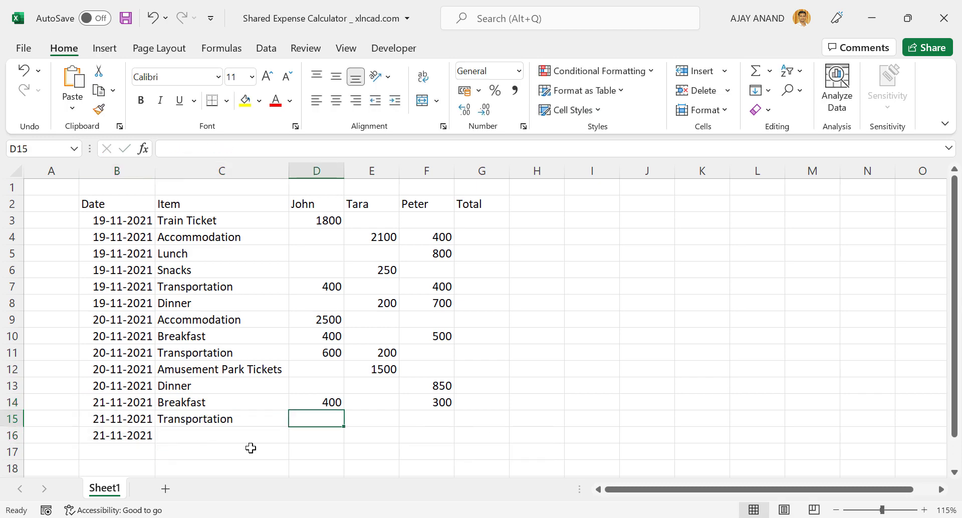
{"action": "type", "text": "800"}
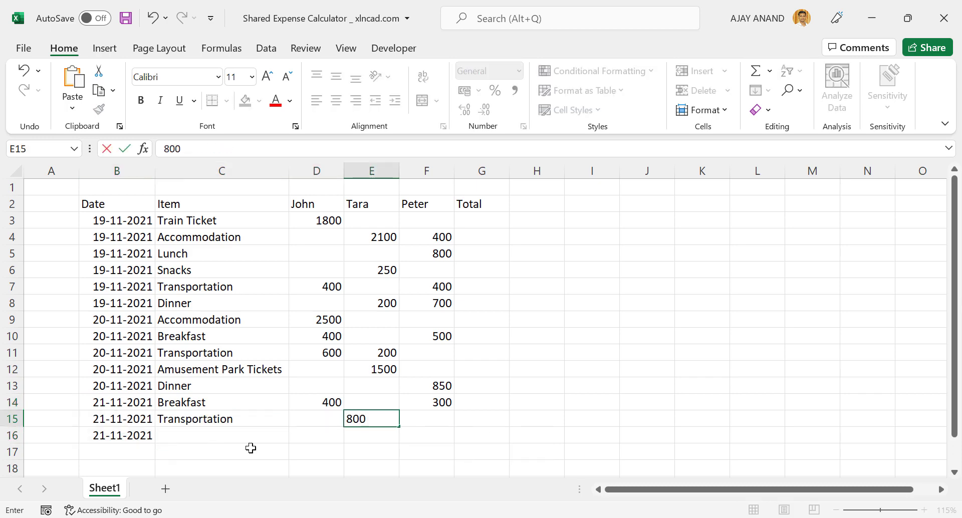
{"action": "key", "text": "Return"}
- Record the item Bus Ticket in C16 with 1000 in both E16 and F16, and enter the label Total in C17
{"action": "type", "text": "Bus Ticke"}
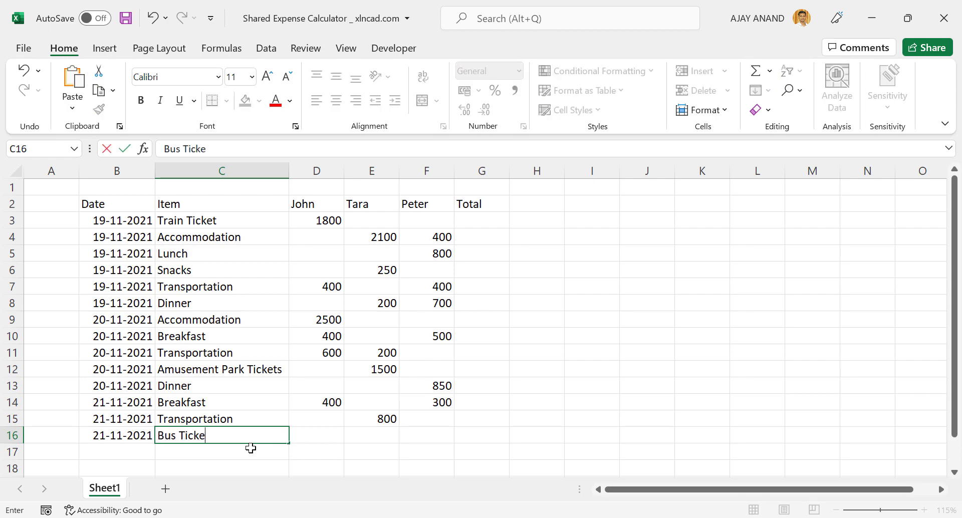
{"action": "key", "text": "Tab"}
{"action": "key", "text": "Tab"}
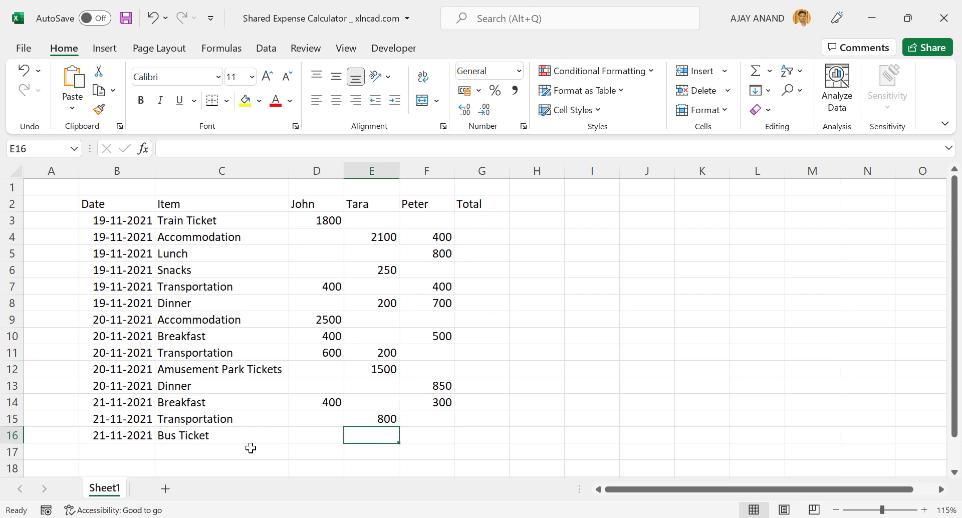
{"action": "type", "text": "100"}
{"action": "key", "text": "Tab"}
{"action": "type", "text": "1000"}
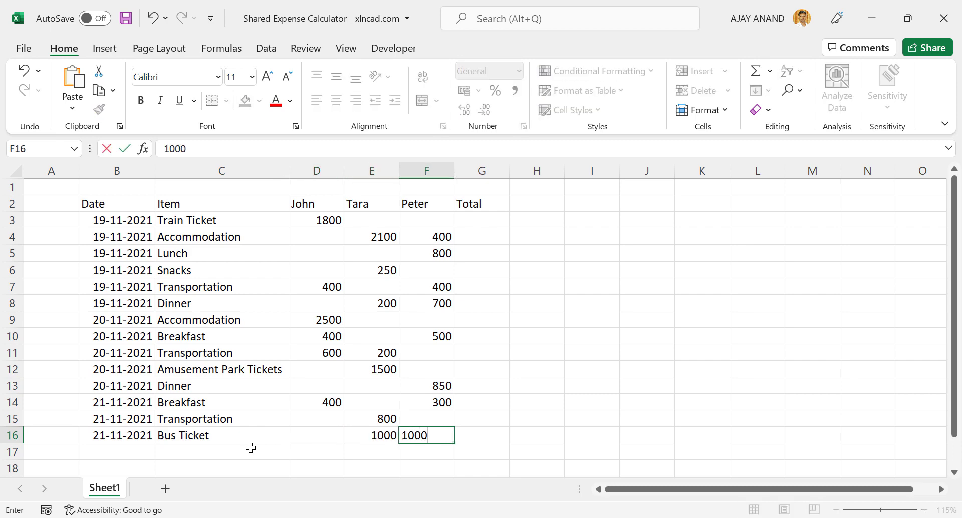
{"action": "left_click", "coordinate": [251, 448]}
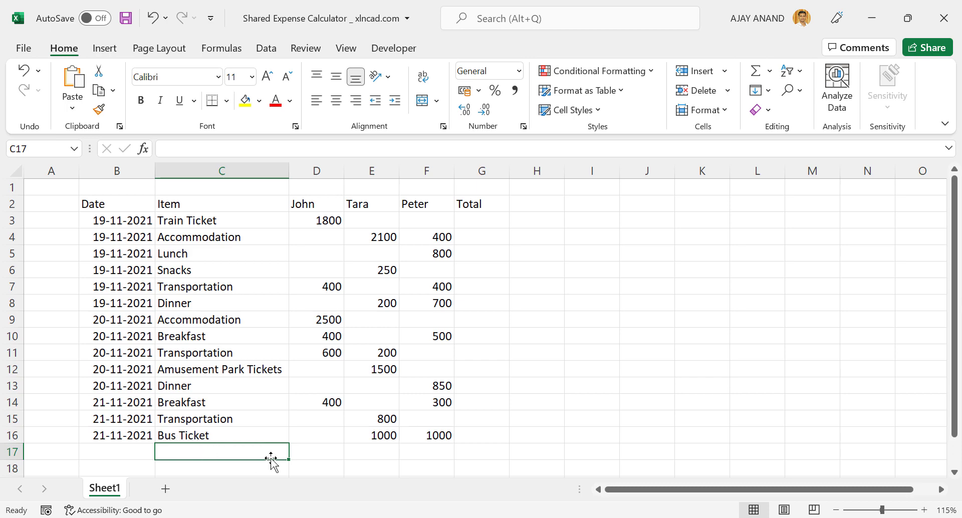
{"action": "type", "text": "Total"}
{"action": "left_click", "coordinate": [306, 458]}
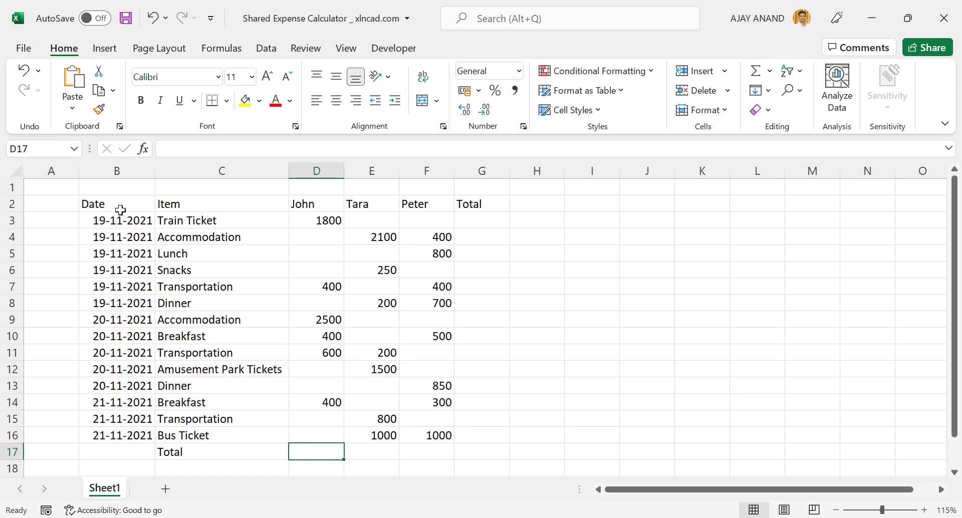
- Apply all borders to the expense table in B2:G16
{"action": "left_click_drag", "start_coordinate": [117, 206], "coordinate": [479, 434]}
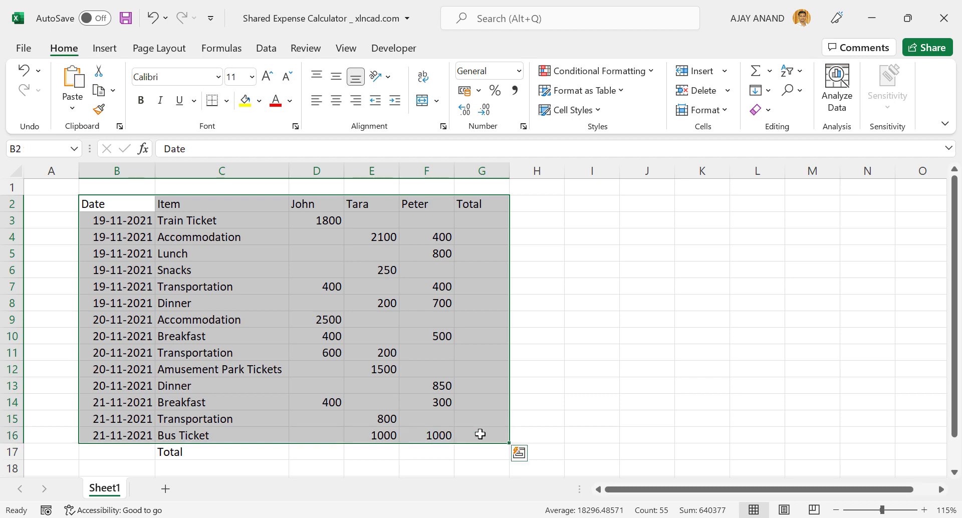
{"action": "left_click", "coordinate": [225, 104]}
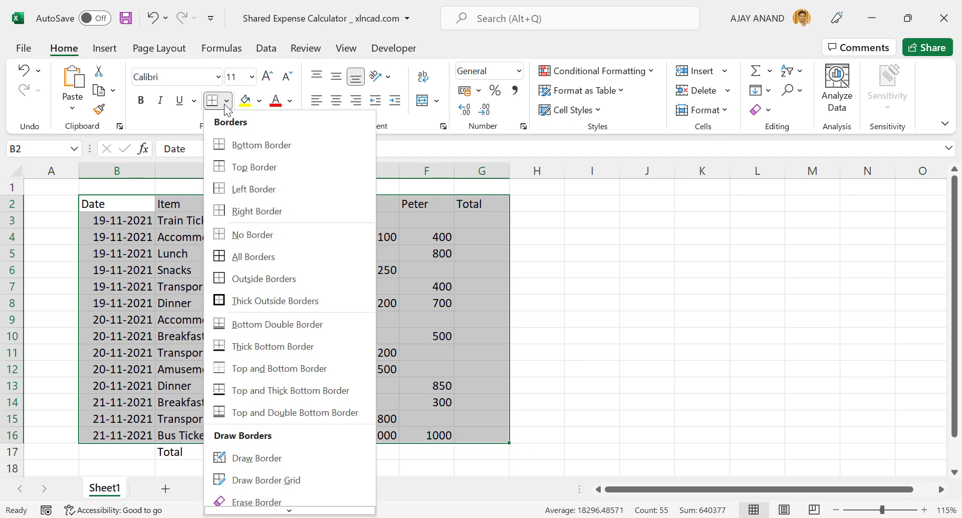
{"action": "left_click", "coordinate": [258, 258]}
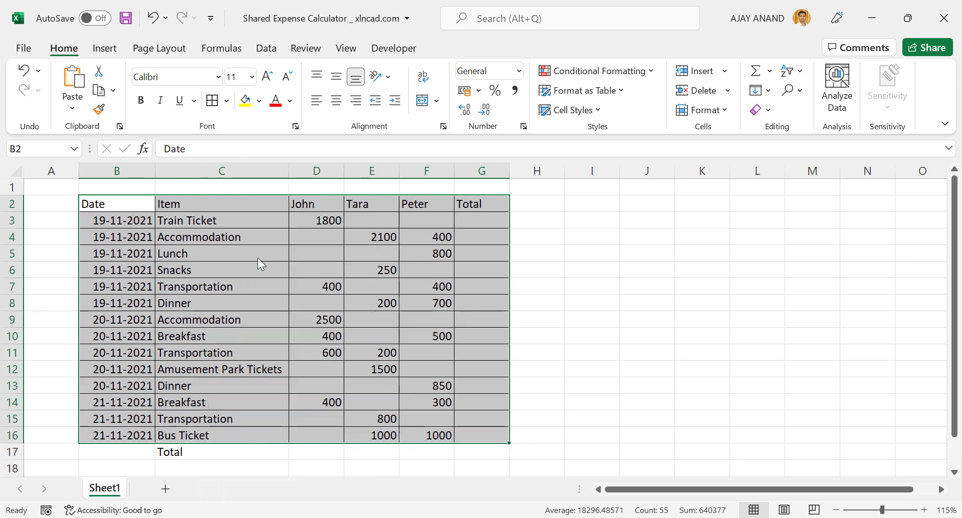
- Centre the header cells B2:G2 horizontally and vertically, and make their text bold
{"action": "left_click_drag", "start_coordinate": [92, 202], "coordinate": [473, 204]}
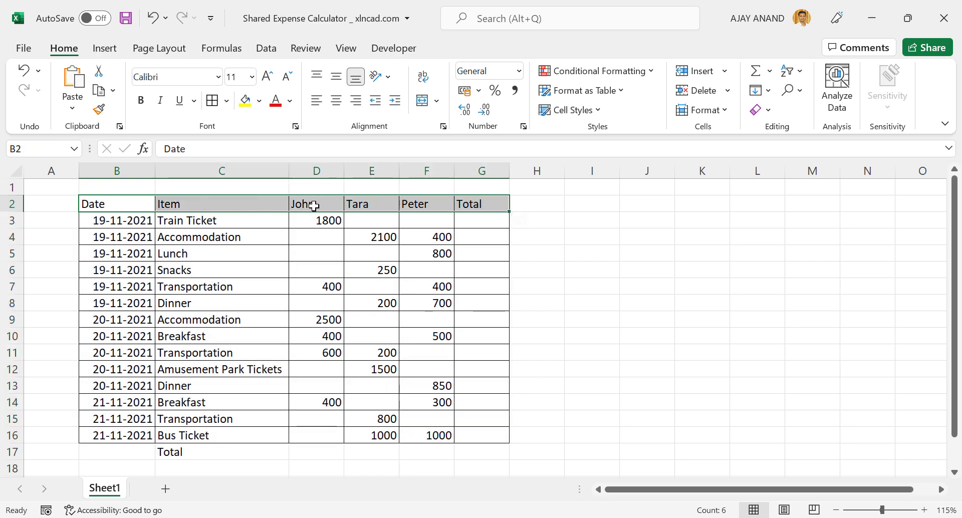
{"action": "left_click", "coordinate": [336, 100]}
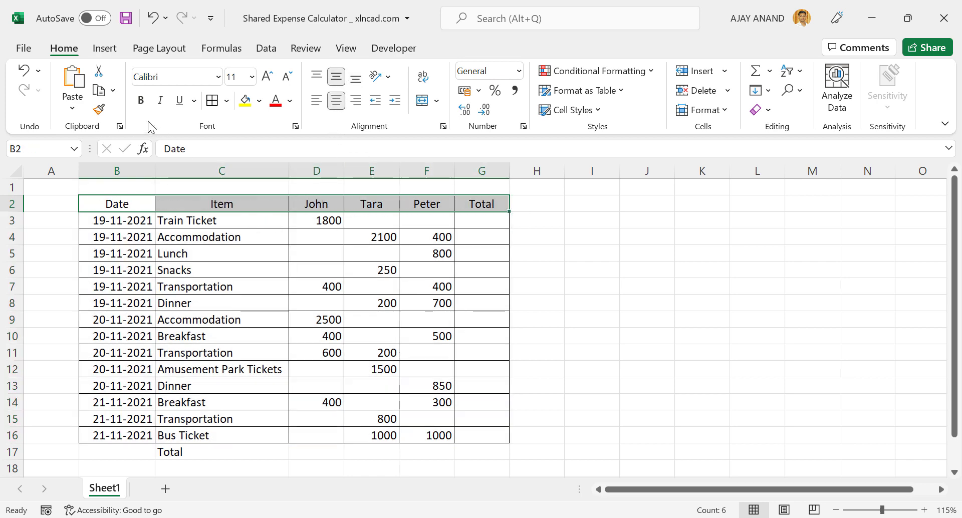
{"action": "left_click", "coordinate": [139, 103]}
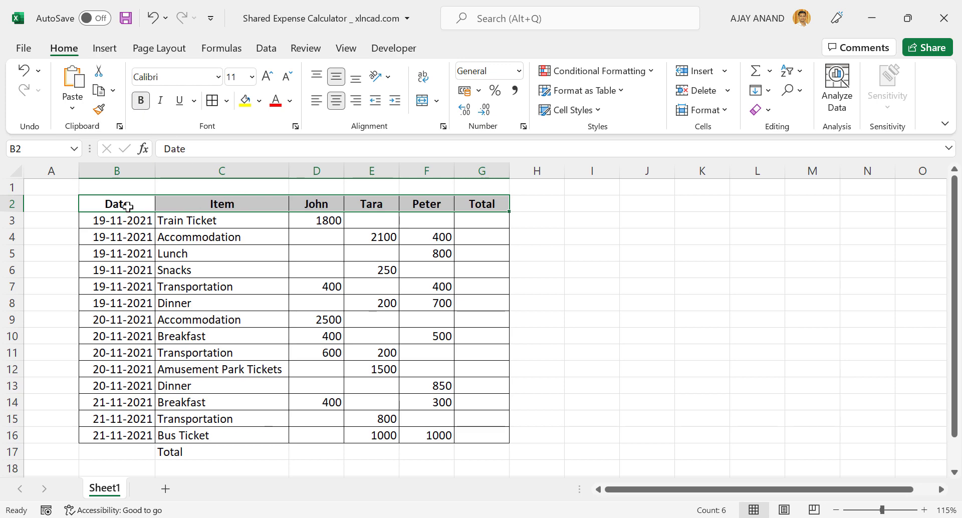
- Fill the header cells B2:F2 with the lightest gold theme colour and the Total header G2 with the lightest green
{"action": "left_click_drag", "start_coordinate": [125, 204], "coordinate": [415, 208]}
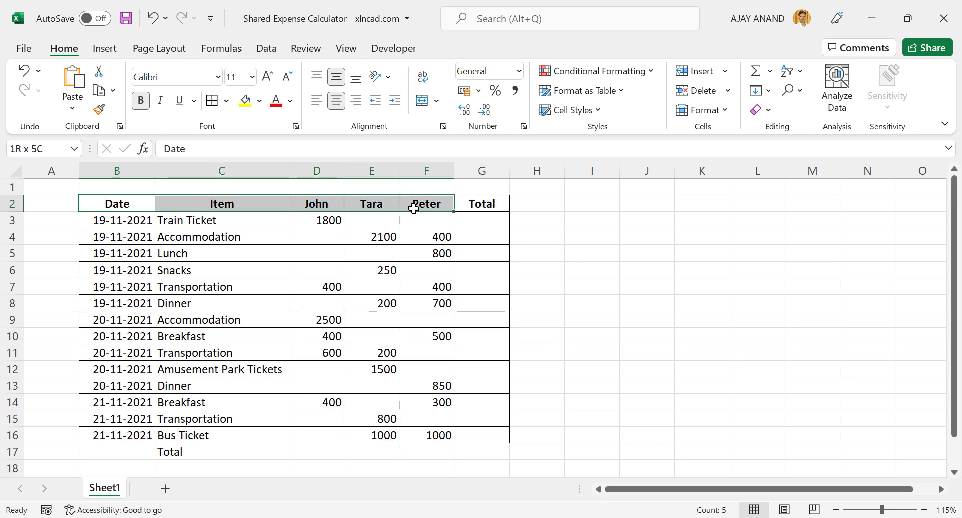
{"action": "left_click", "coordinate": [259, 100]}
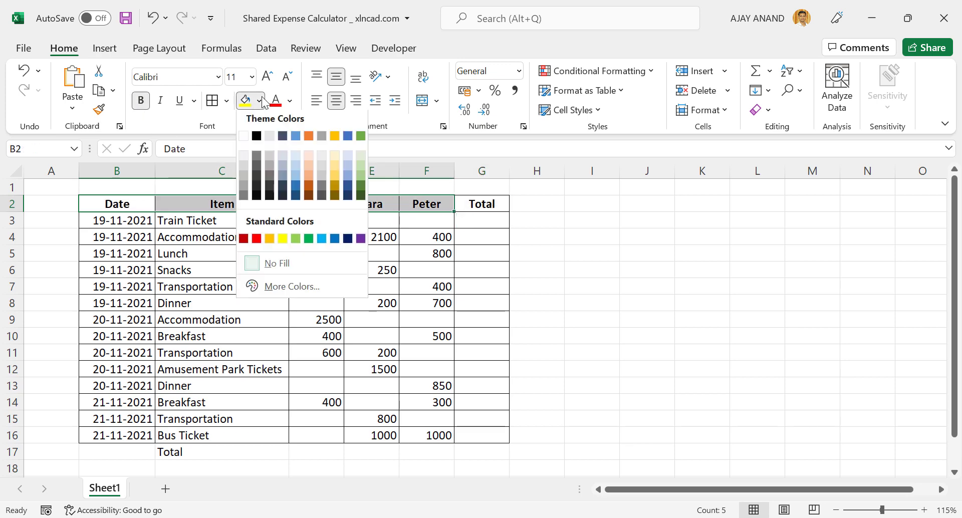
{"action": "left_click", "coordinate": [334, 161]}
{"action": "left_click", "coordinate": [488, 204]}
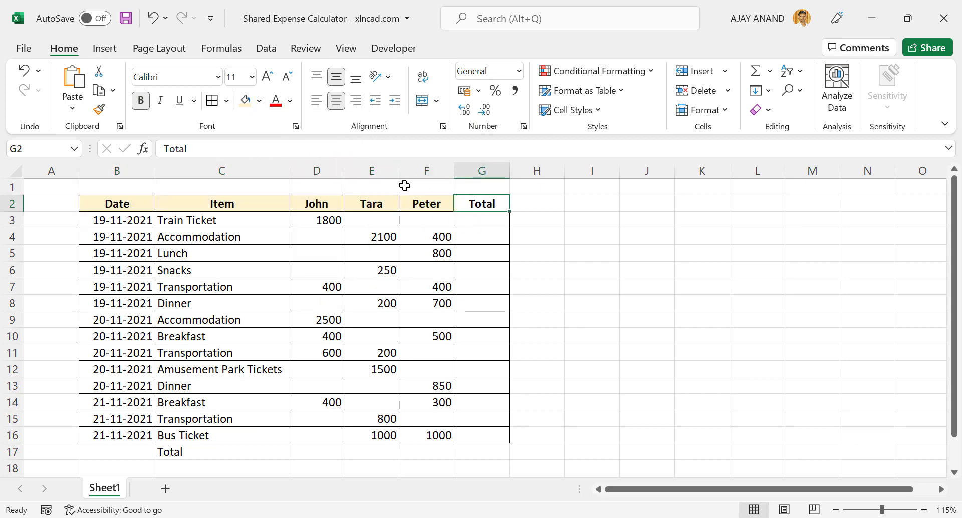
{"action": "left_click", "coordinate": [259, 101]}
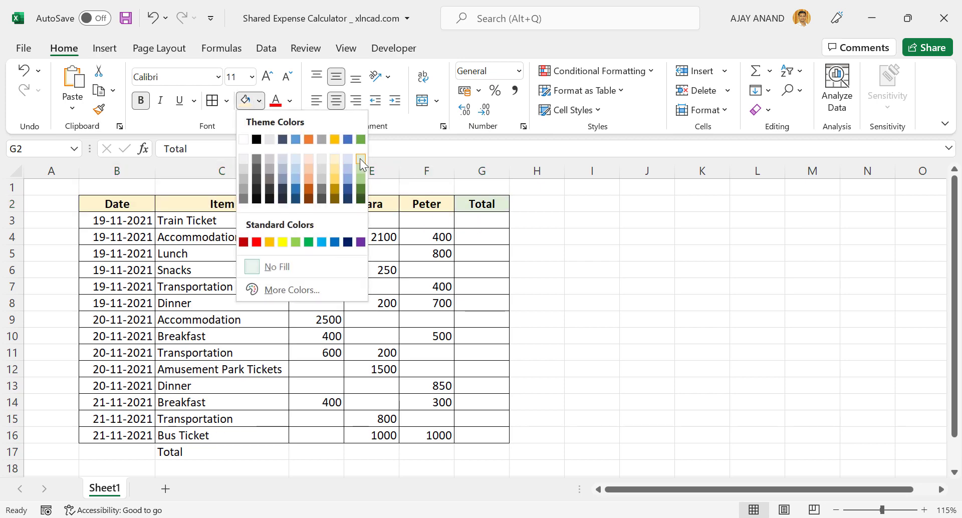
{"action": "left_click", "coordinate": [360, 158]}
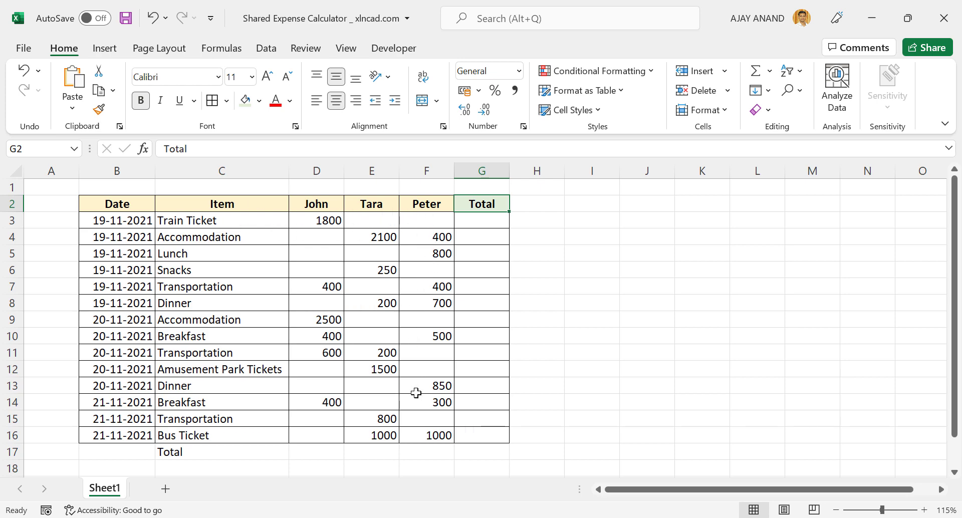
- Enter =SUM(D3:F3) in G3 and fill the formula down through G16
{"action": "left_click", "coordinate": [479, 219]}
{"action": "type", "text": "="}
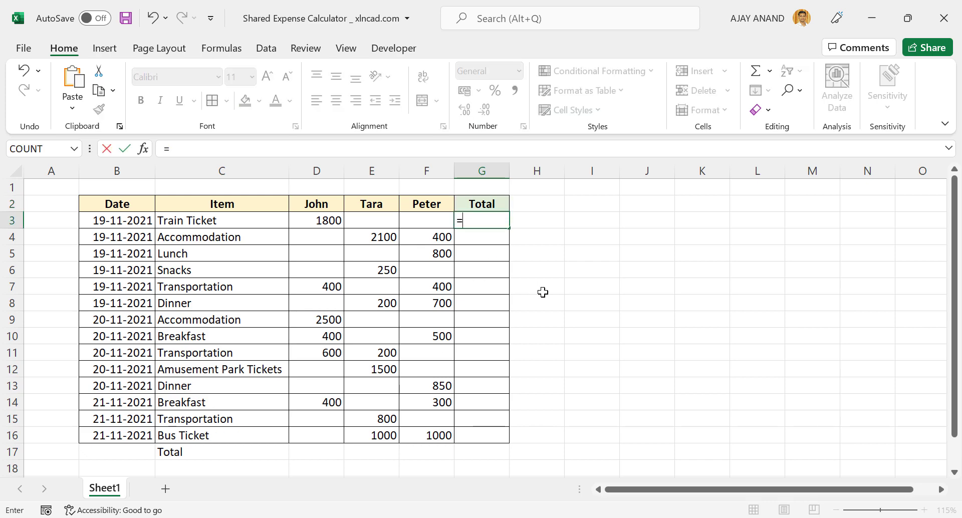
{"action": "type", "text": "SUM"}
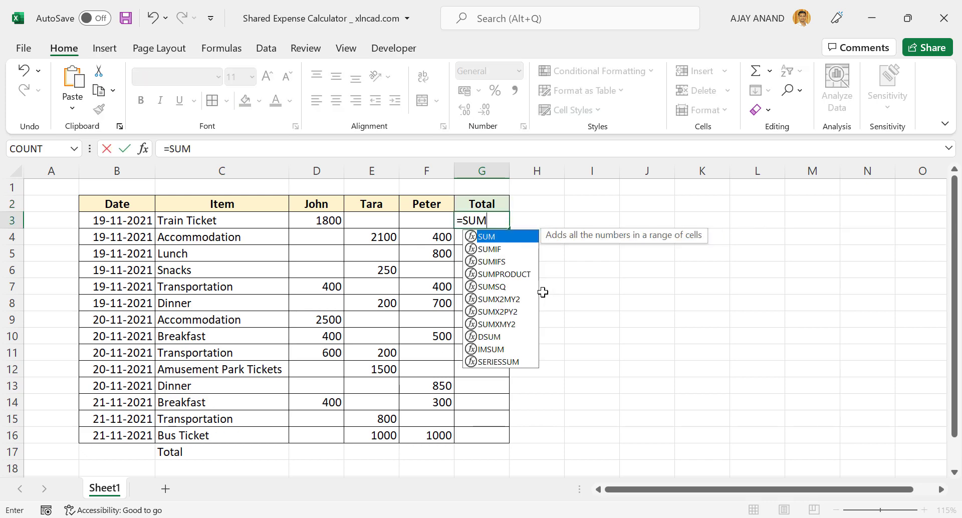
{"action": "type", "text": "("}
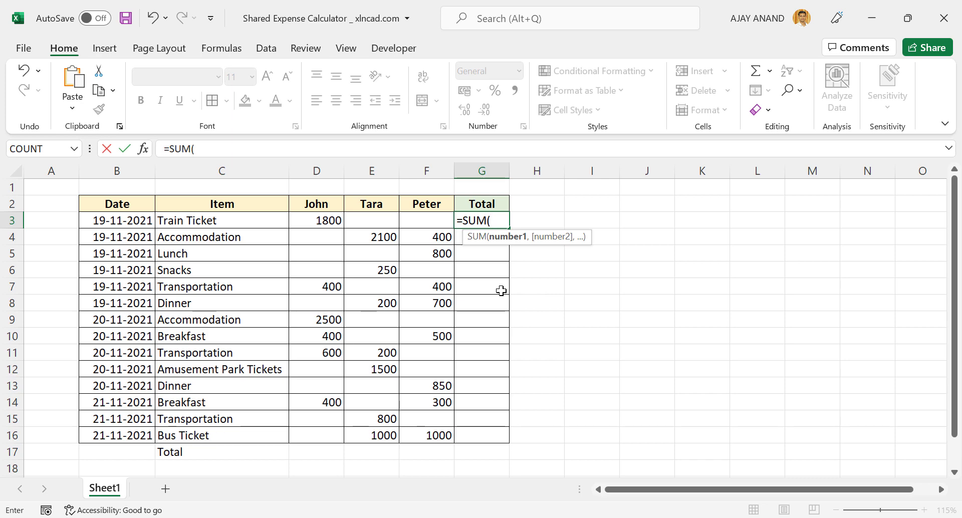
{"action": "left_click_drag", "start_coordinate": [329, 221], "coordinate": [426, 220]}
{"action": "key", "text": "Return"}
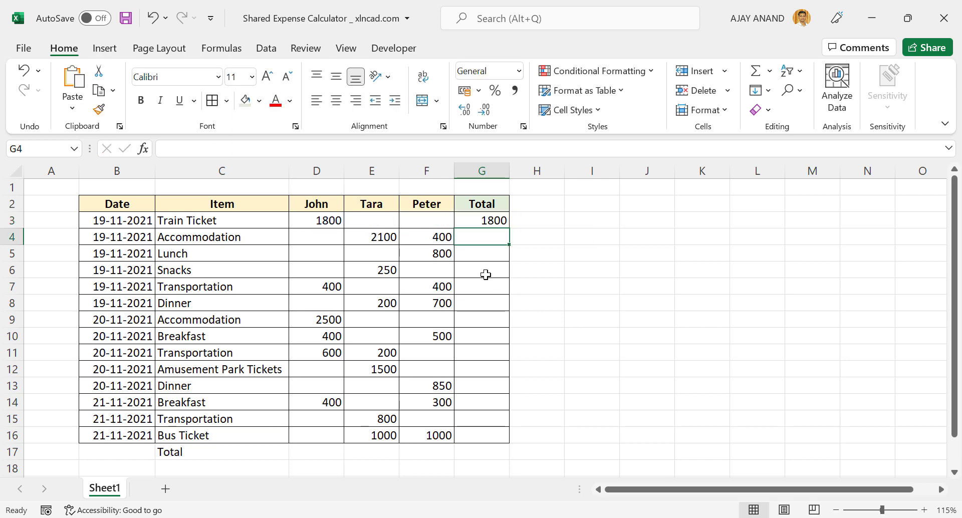
{"action": "left_click", "coordinate": [492, 219]}
{"action": "left_click_drag", "start_coordinate": [509, 228], "coordinate": [505, 437]}
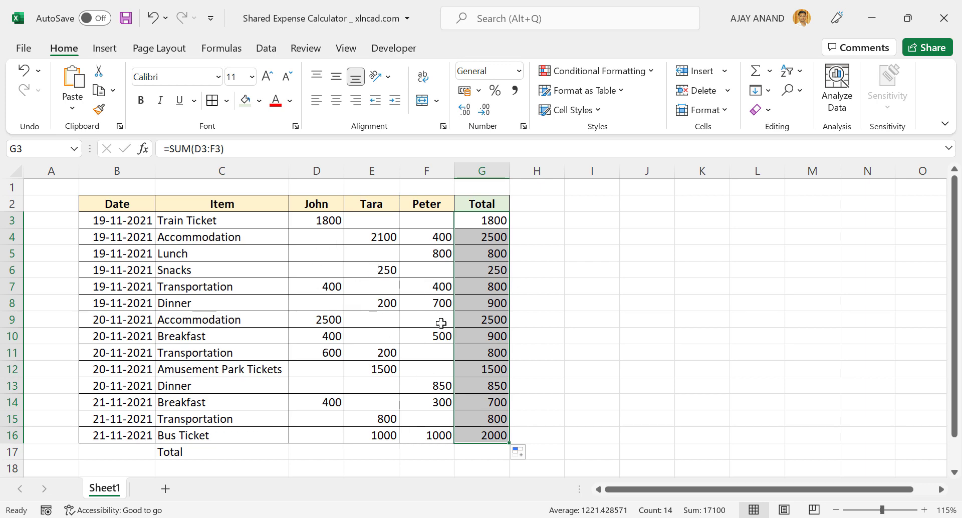
- Enter =SUM(D3:D16) in D17, fill it across through G17, and check each copied formula
{"action": "left_click", "coordinate": [315, 451]}
{"action": "type", "text": "=S"}
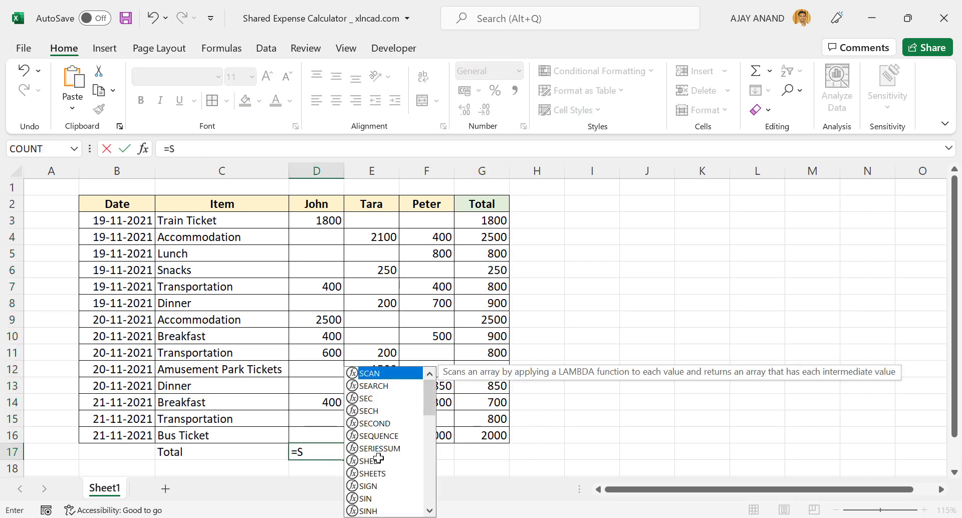
{"action": "type", "text": "UM("}
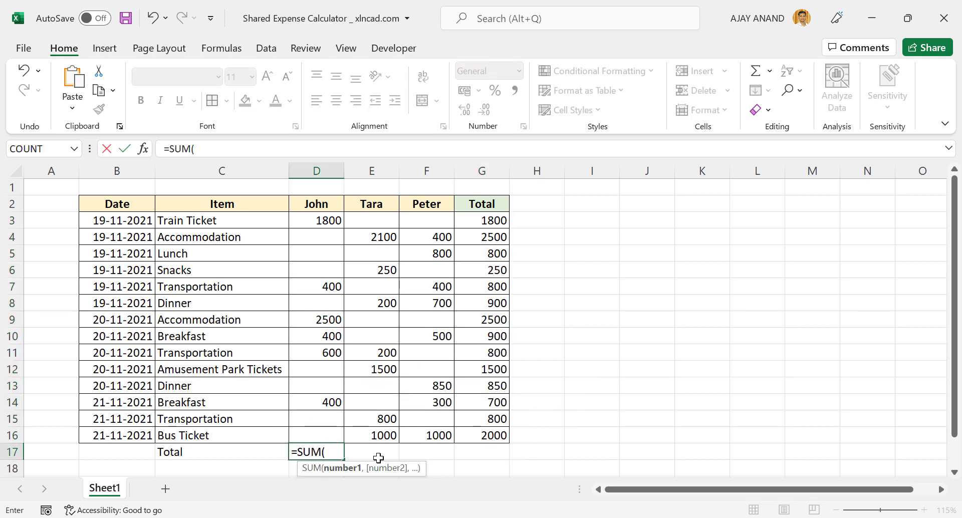
{"action": "left_click_drag", "start_coordinate": [326, 223], "coordinate": [328, 429]}
{"action": "key", "text": "Return"}
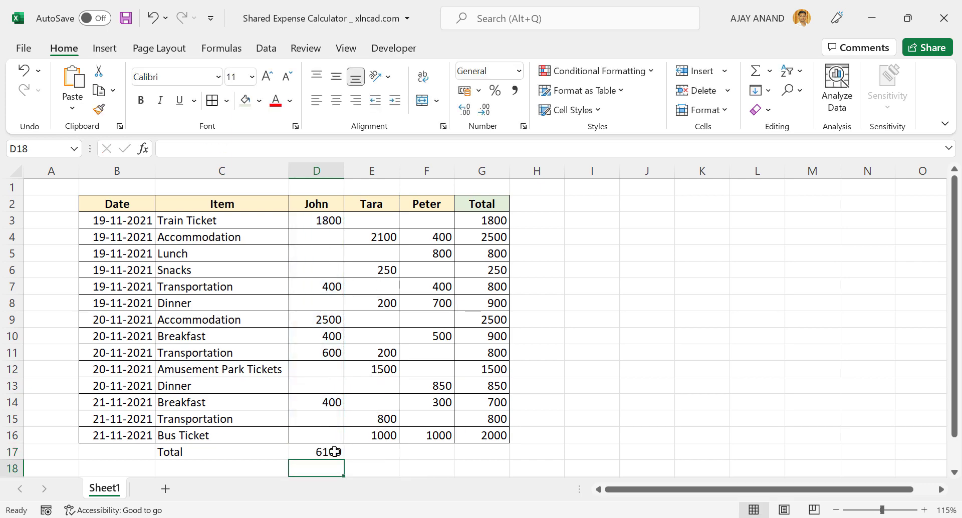
{"action": "left_click", "coordinate": [329, 453]}
{"action": "left_click_drag", "start_coordinate": [344, 460], "coordinate": [471, 455]}
{"action": "left_click", "coordinate": [335, 453]}
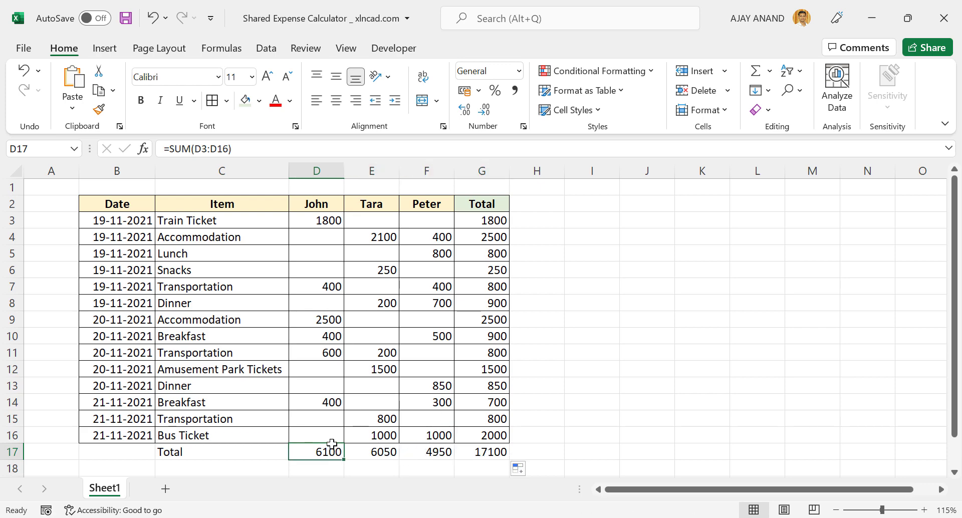
{"action": "left_click", "coordinate": [392, 452]}
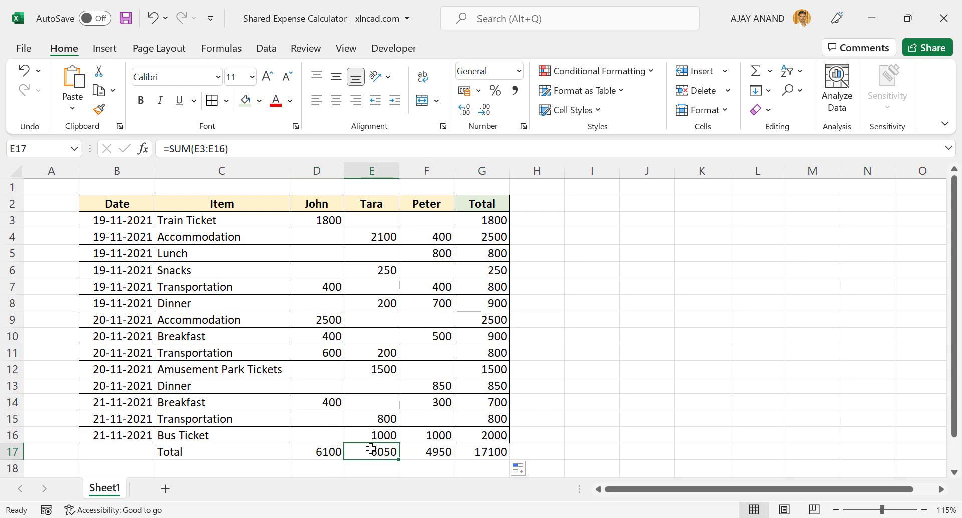
{"action": "left_click", "coordinate": [429, 454]}
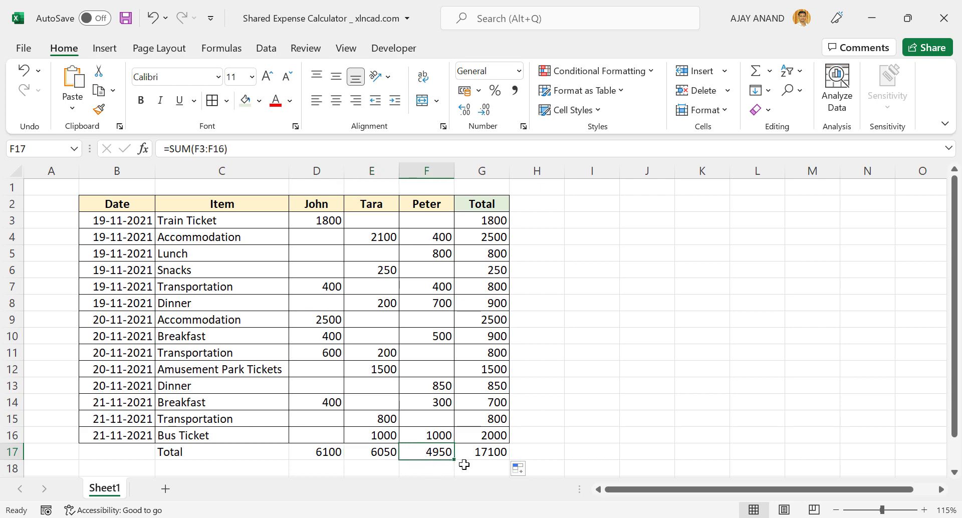
{"action": "left_click", "coordinate": [490, 454]}
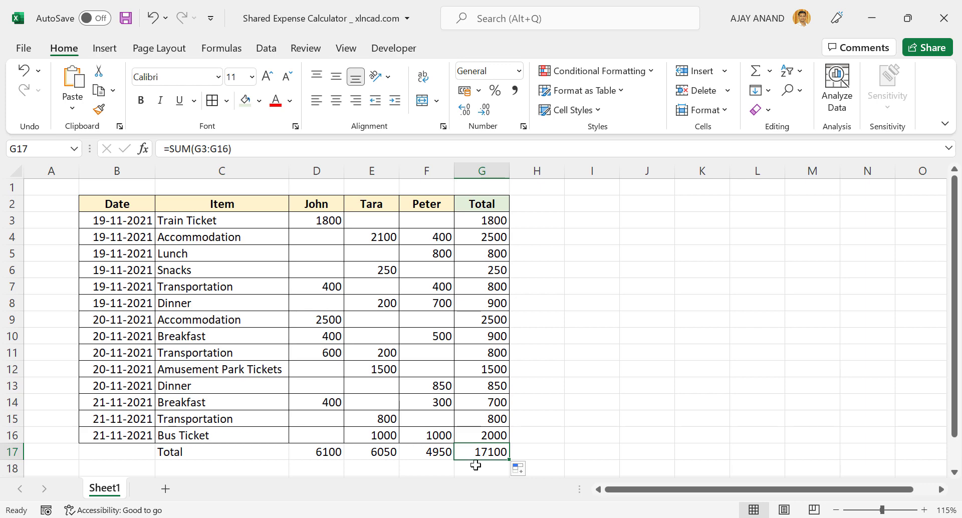
- Make the total row C17:G17 bold and apply a thick bottom border to B16:G16
{"action": "left_click_drag", "start_coordinate": [184, 452], "coordinate": [469, 453]}
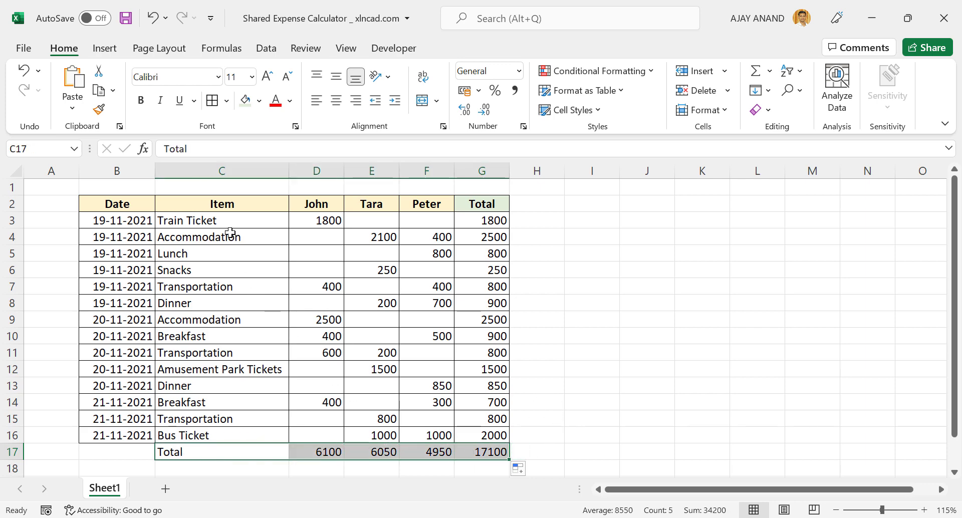
{"action": "left_click", "coordinate": [143, 102]}
{"action": "left_click_drag", "start_coordinate": [106, 435], "coordinate": [481, 434]}
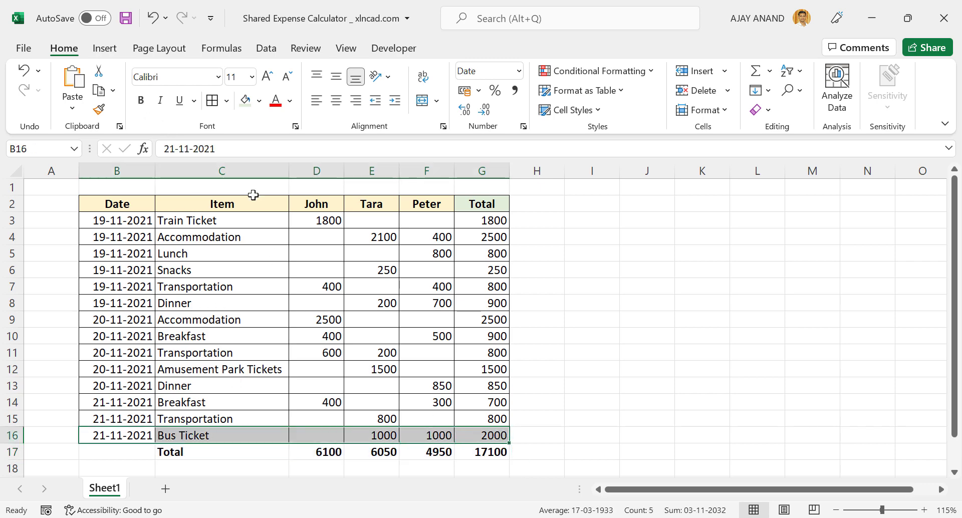
{"action": "left_click", "coordinate": [228, 102]}
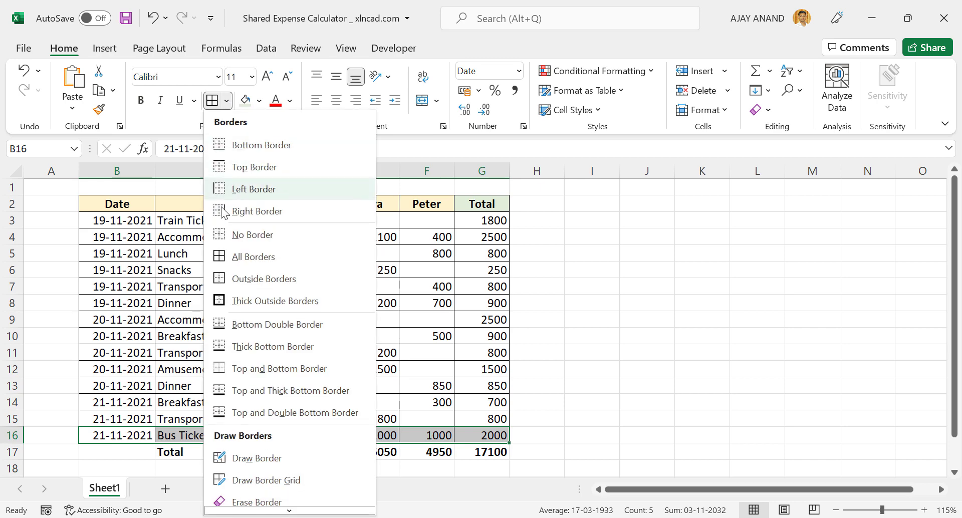
{"action": "left_click", "coordinate": [239, 347]}
{"action": "left_click", "coordinate": [543, 352]}
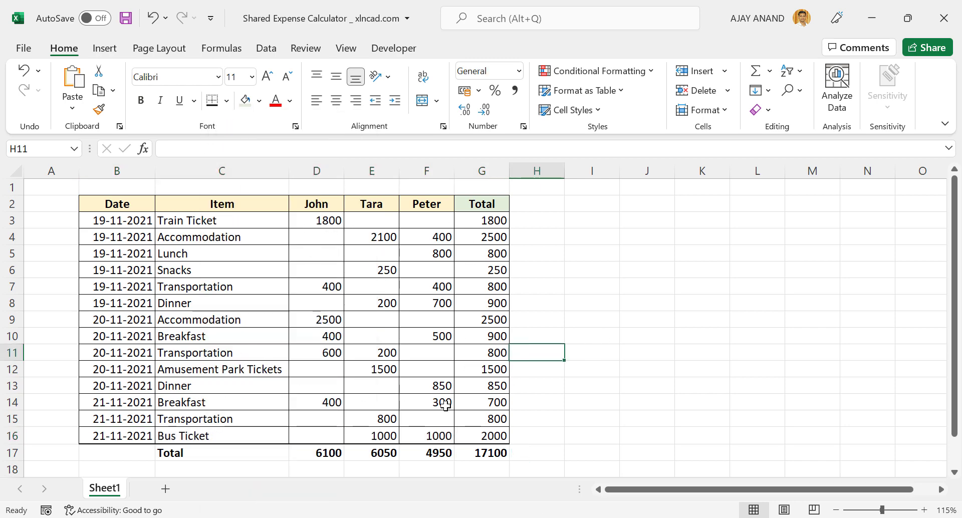
- Format the amounts in D3:G17 as Number with the 1000 separator and 0 decimal places
{"action": "left_click_drag", "start_coordinate": [319, 223], "coordinate": [476, 446]}
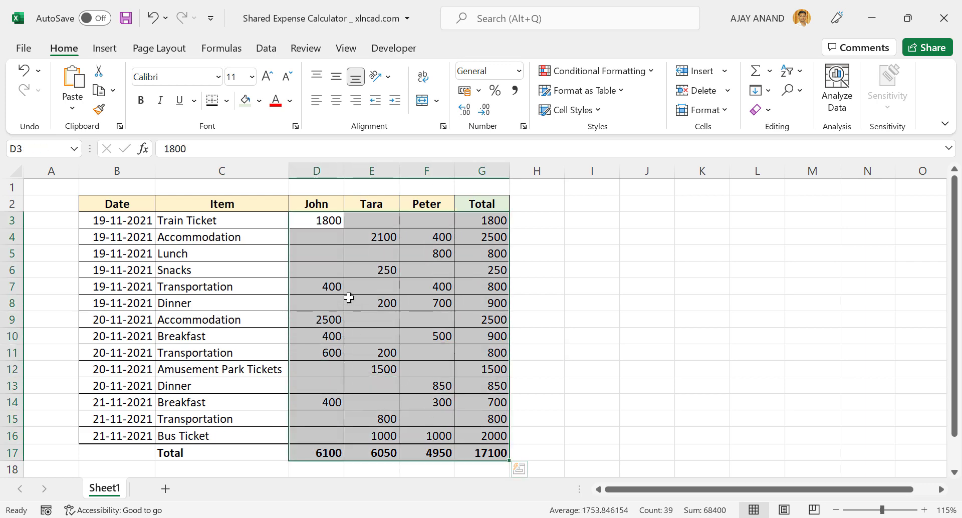
{"action": "right_click", "coordinate": [323, 258]}
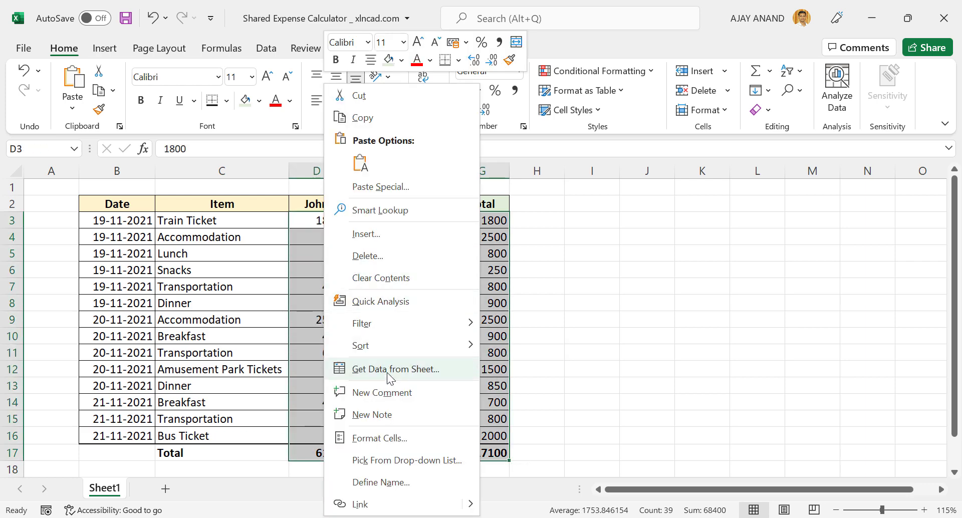
{"action": "left_click", "coordinate": [396, 437]}
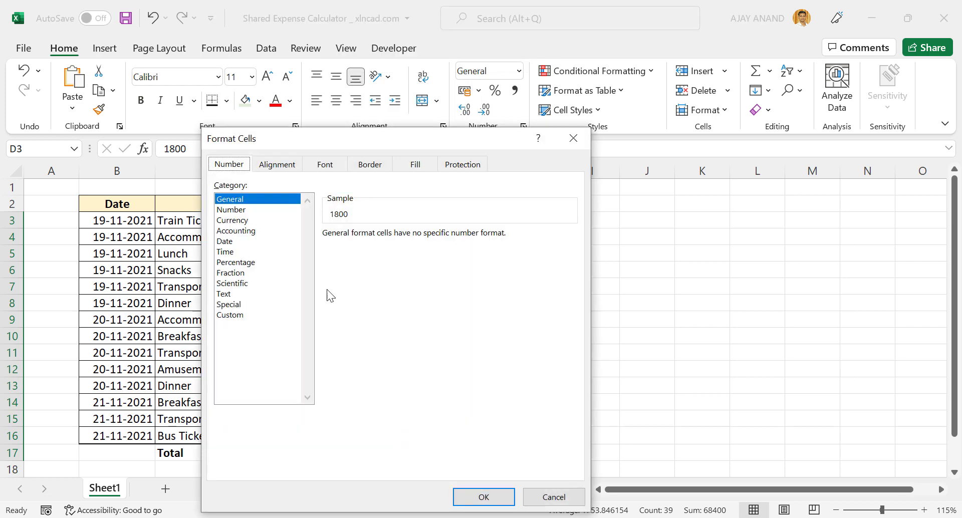
{"action": "left_click", "coordinate": [254, 209]}
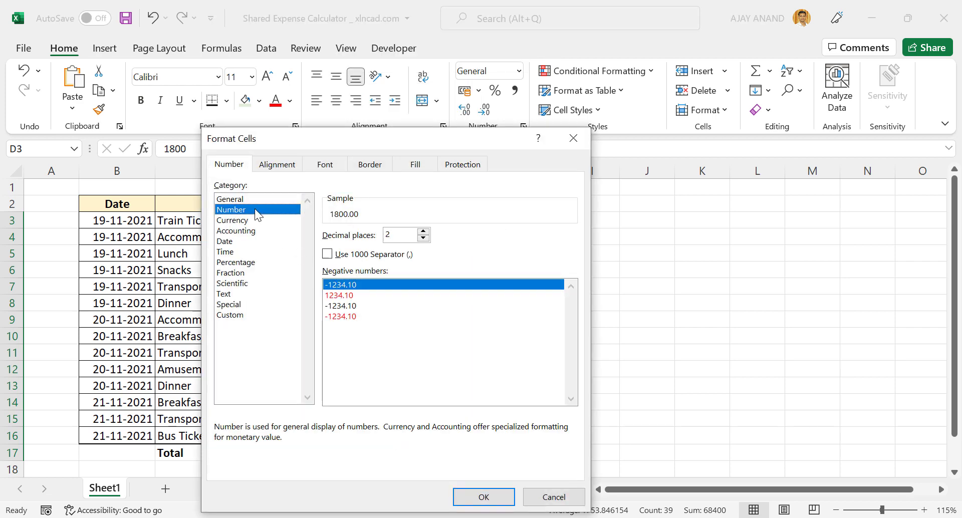
{"action": "left_click", "coordinate": [331, 256]}
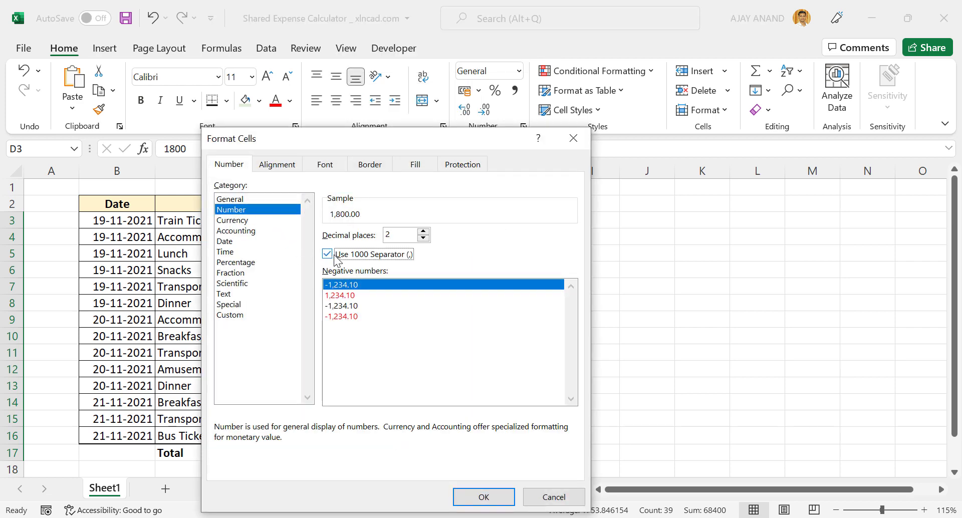
{"action": "left_click", "coordinate": [424, 238]}
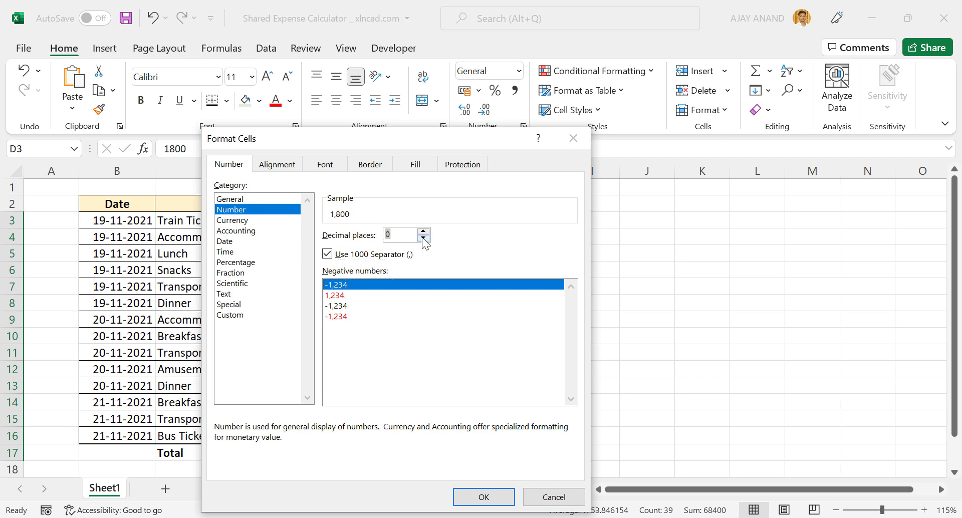
{"action": "left_click", "coordinate": [484, 496]}
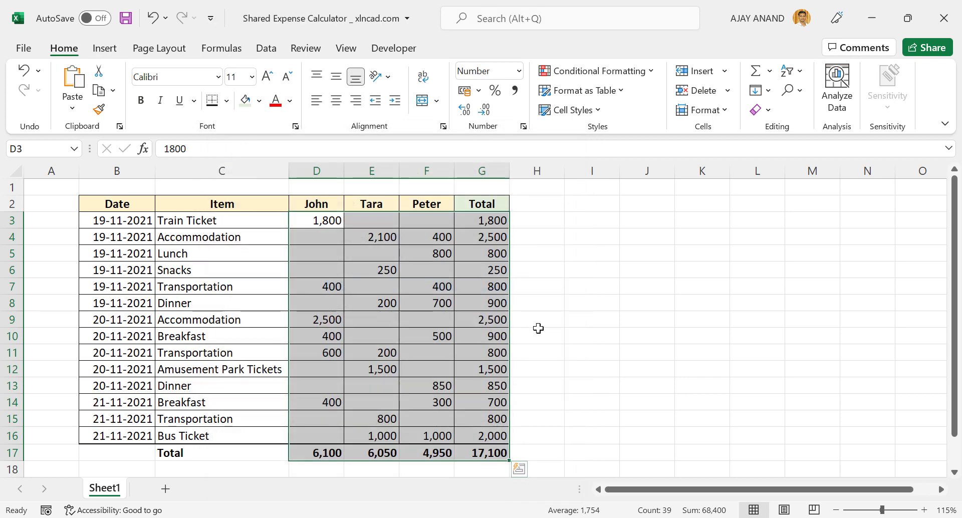
{"action": "left_click", "coordinate": [577, 307]}
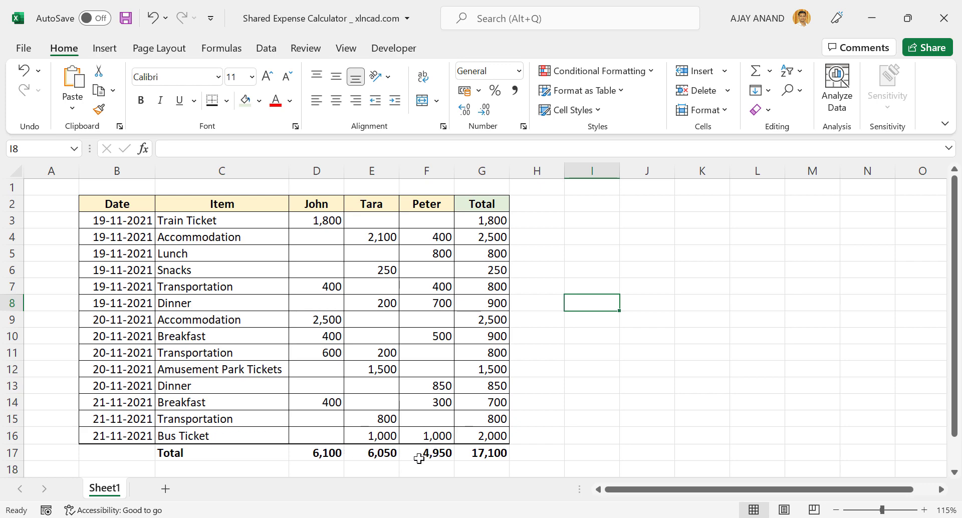
- Enter the summary headers Name, Spent and Receivable in I3:K3, and widen column K to fit its header
{"action": "left_click", "coordinate": [601, 224]}
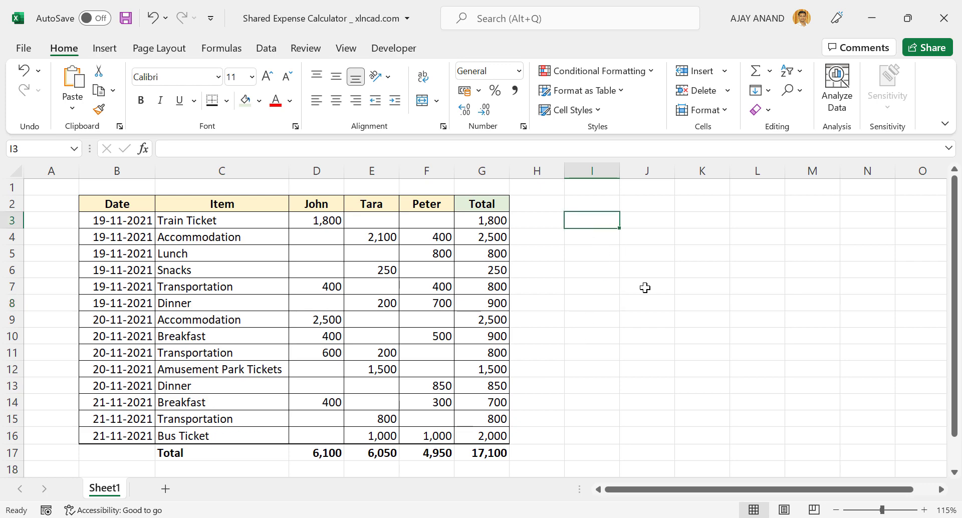
{"action": "type", "text": "Name"}
{"action": "key", "text": "Tab"}
{"action": "type", "text": "Spent"}
{"action": "key", "text": "Tab"}
{"action": "type", "text": "Rece"}
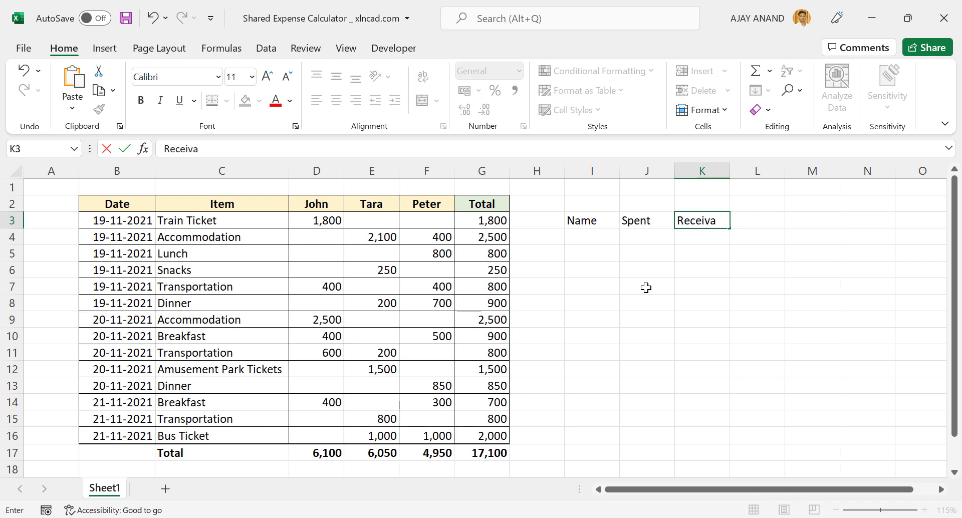
{"action": "key", "text": "Return"}
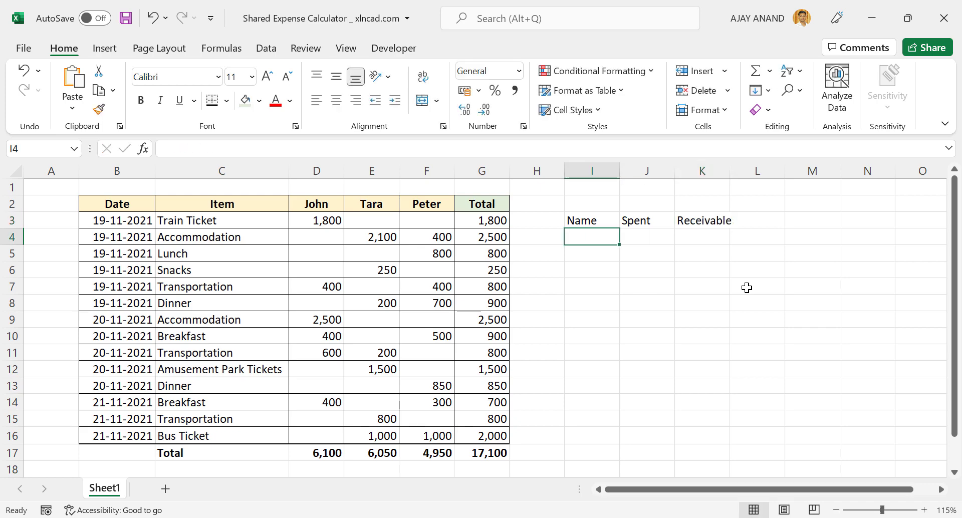
{"action": "left_click_drag", "start_coordinate": [729, 170], "coordinate": [758, 170]}
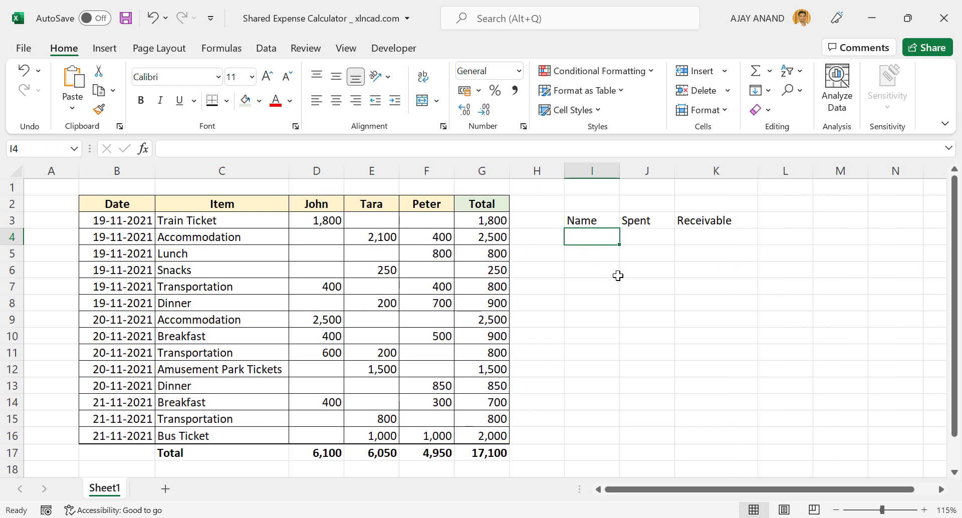
- List the three participants' names in I4:I6 in expense-table order, and enter the label Total in I7
{"action": "type", "text": "John"}
{"action": "key", "text": "Return"}
{"action": "type", "text": "Tara"}
{"action": "key", "text": "Return"}
{"action": "type", "text": "Peter"}
{"action": "key", "text": "Return"}
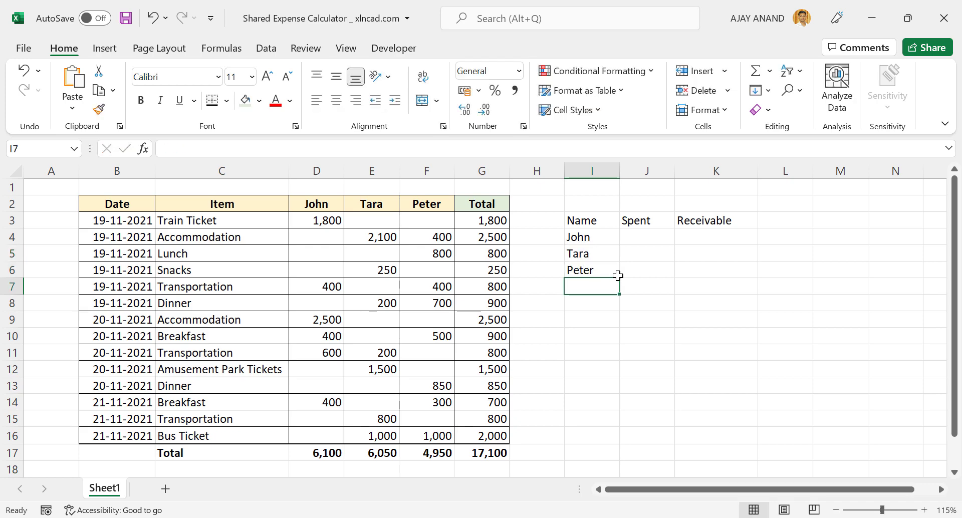
{"action": "type", "text": "Total"}
{"action": "key", "text": "Tab"}
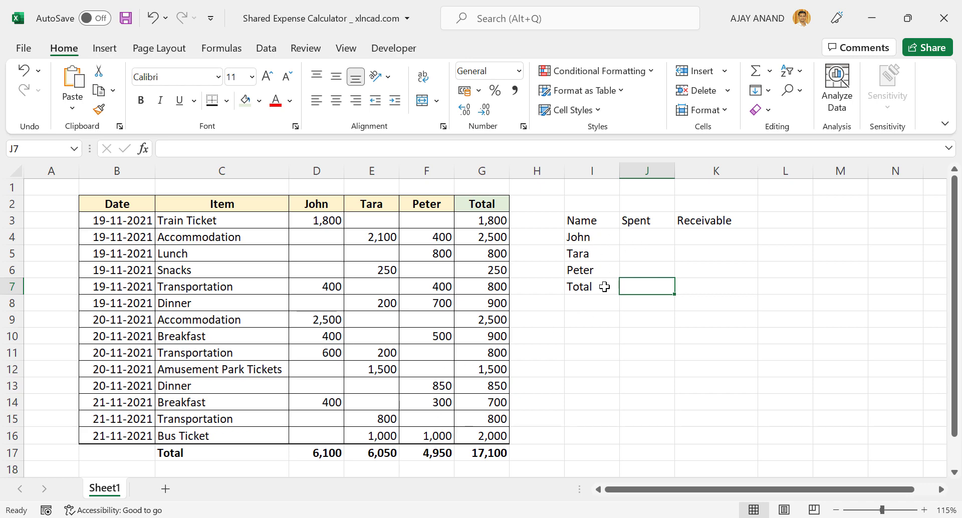
- Link the Spent cells J4:J6 to the participants' totals in D17, E17 and F17, and sum them in J7
{"action": "left_click", "coordinate": [647, 236]}
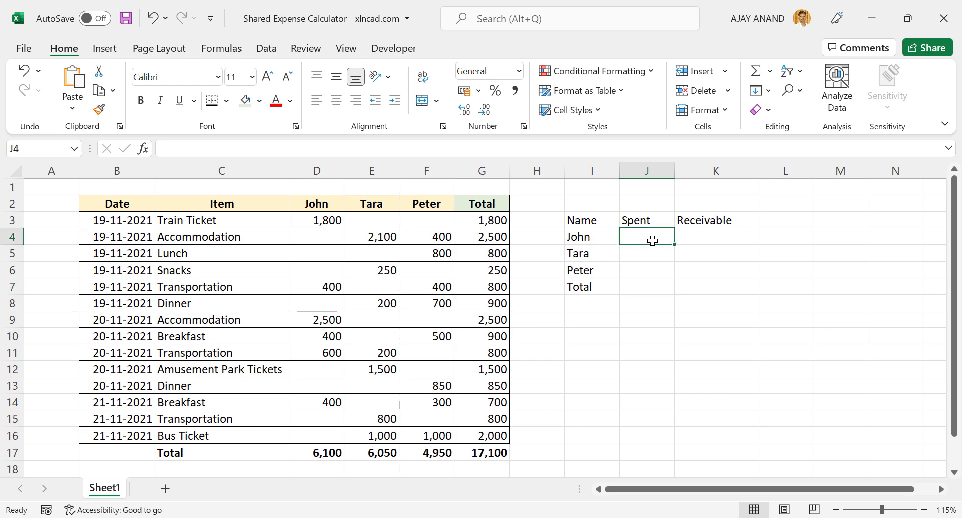
{"action": "type", "text": "="}
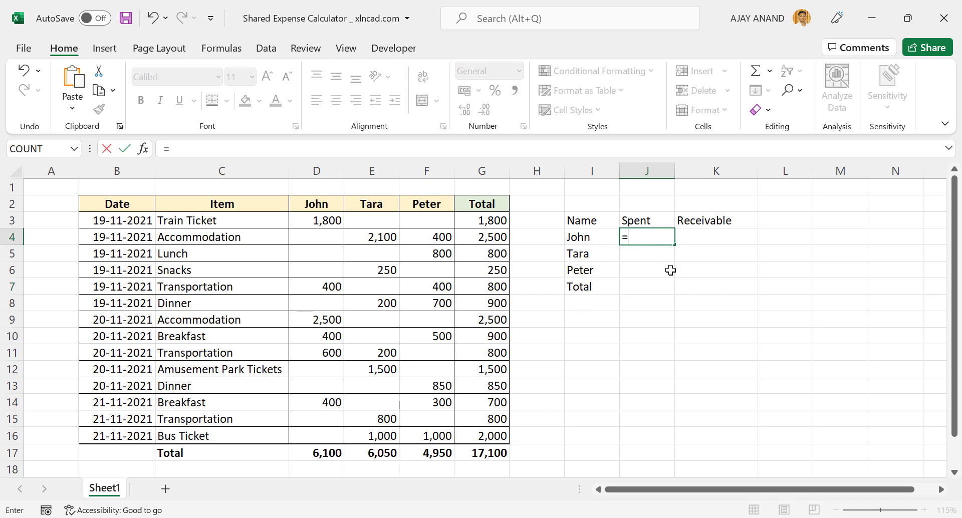
{"action": "left_click", "coordinate": [322, 451]}
{"action": "key", "text": "Return"}
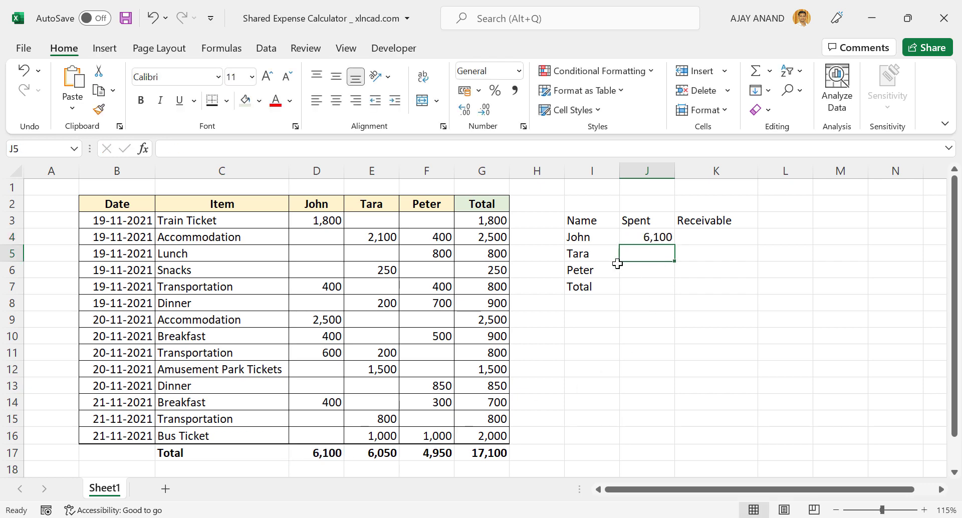
{"action": "type", "text": "="}
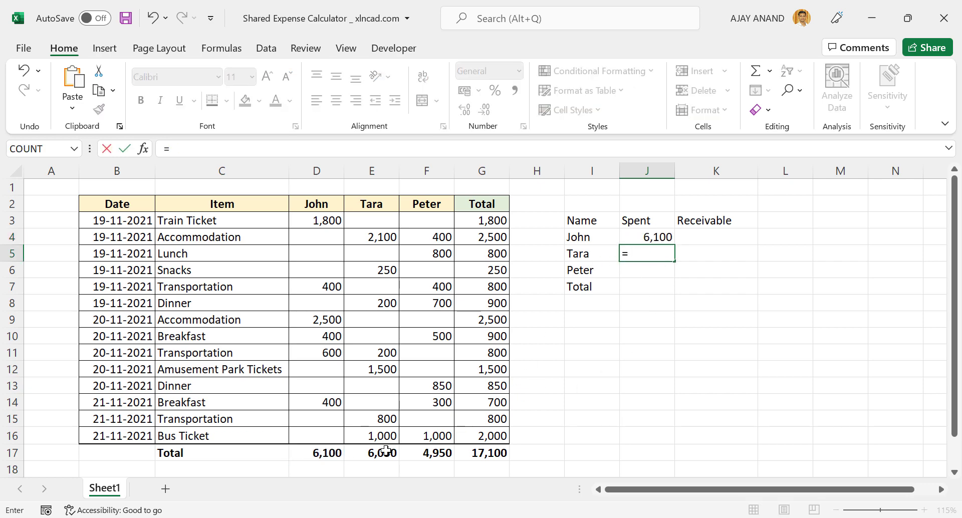
{"action": "left_click", "coordinate": [385, 450]}
{"action": "key", "text": "Return"}
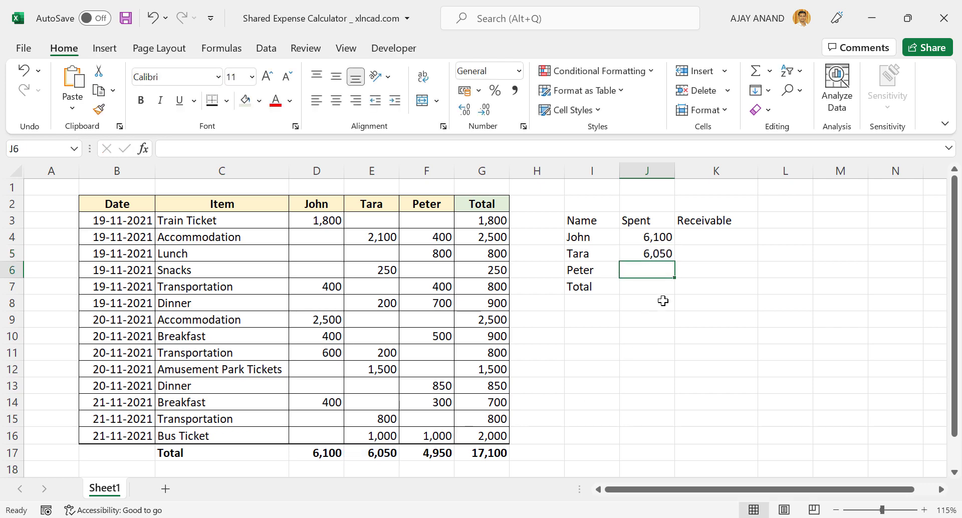
{"action": "type", "text": "="}
{"action": "left_click", "coordinate": [437, 449]}
{"action": "key", "text": "Return"}
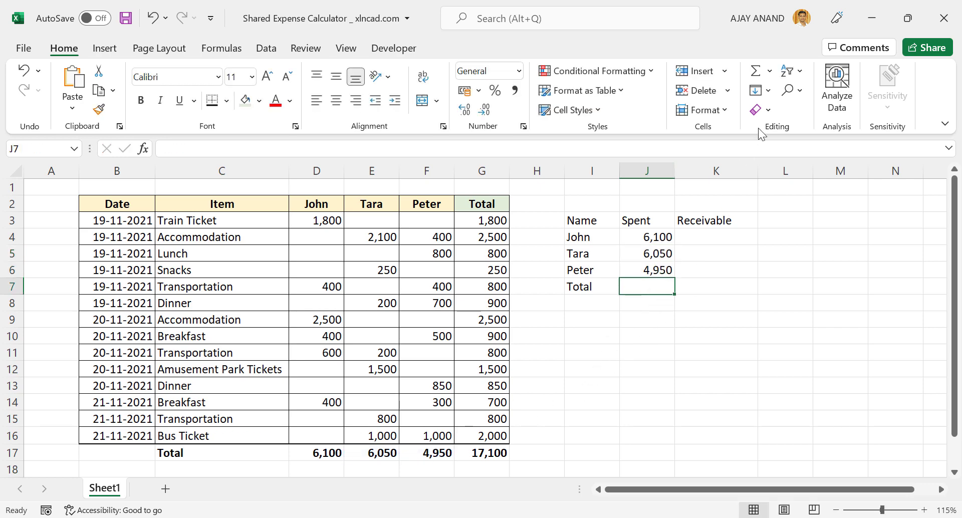
{"action": "left_click", "coordinate": [755, 71]}
{"action": "key", "text": "Return"}
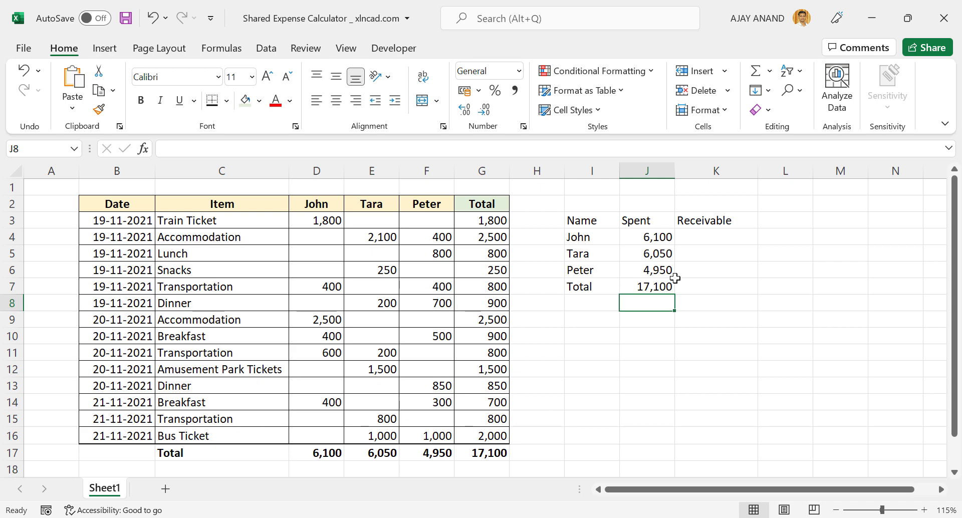
- Apply all borders to the summary table I3:K6
{"action": "left_click_drag", "start_coordinate": [587, 220], "coordinate": [692, 266]}
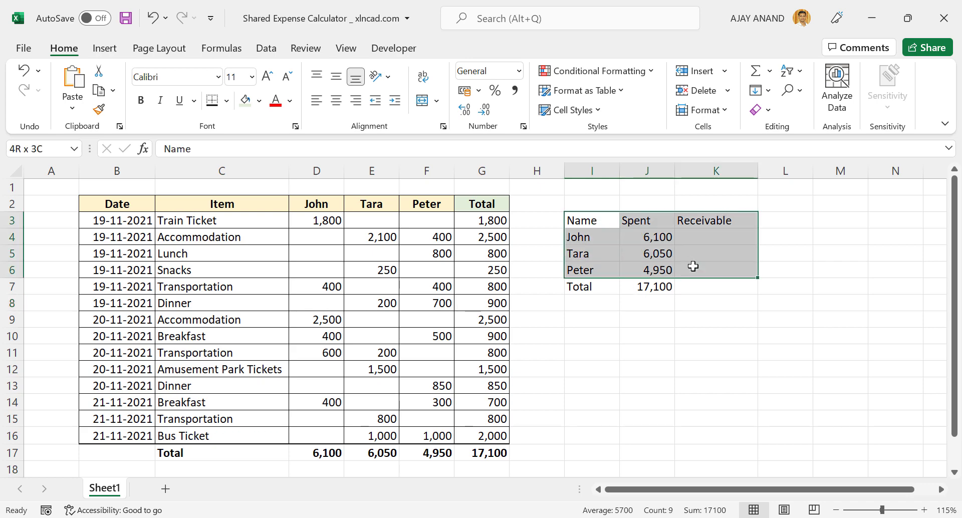
{"action": "left_click", "coordinate": [227, 100]}
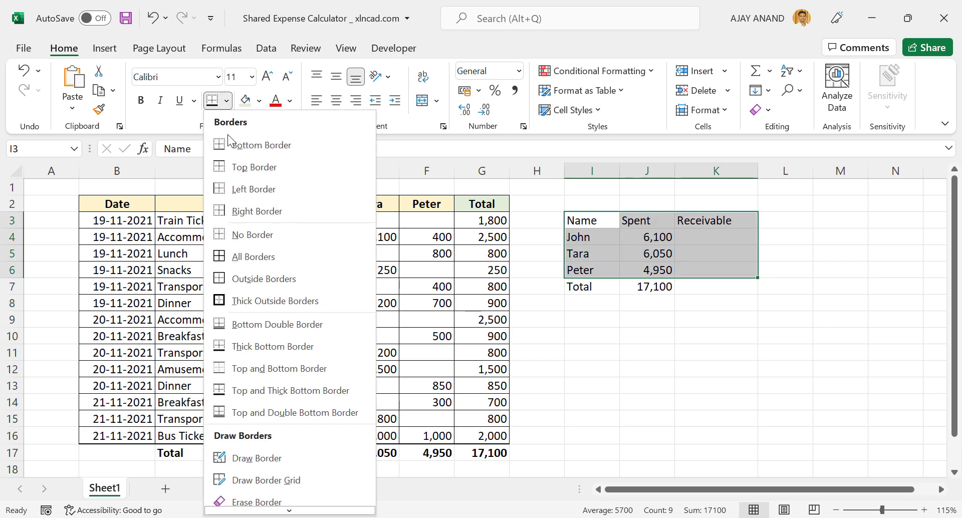
{"action": "left_click", "coordinate": [238, 258]}
- Centre the headers I3:K3 both ways, make them bold with a light orange fill, and bold the total row I7:J7
{"action": "left_click_drag", "start_coordinate": [597, 221], "coordinate": [685, 221]}
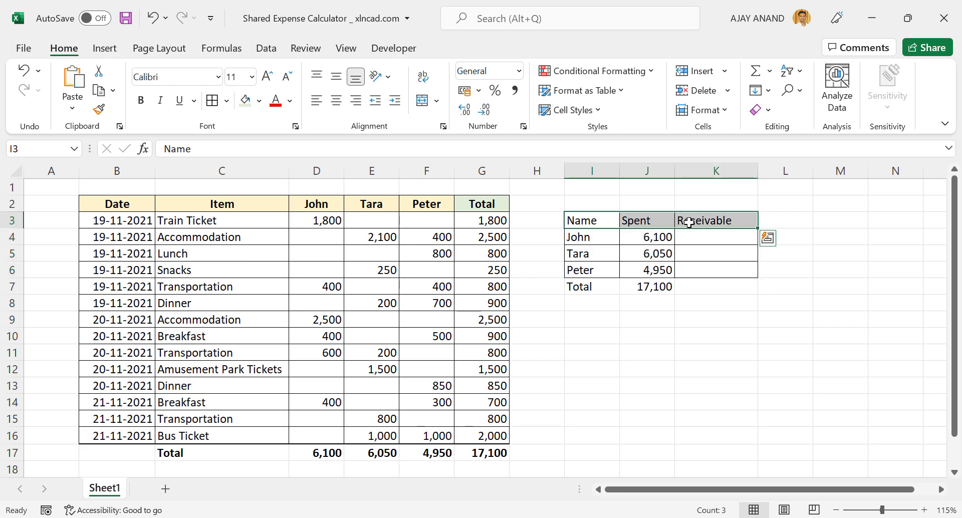
{"action": "left_click", "coordinate": [339, 79]}
{"action": "left_click", "coordinate": [336, 100]}
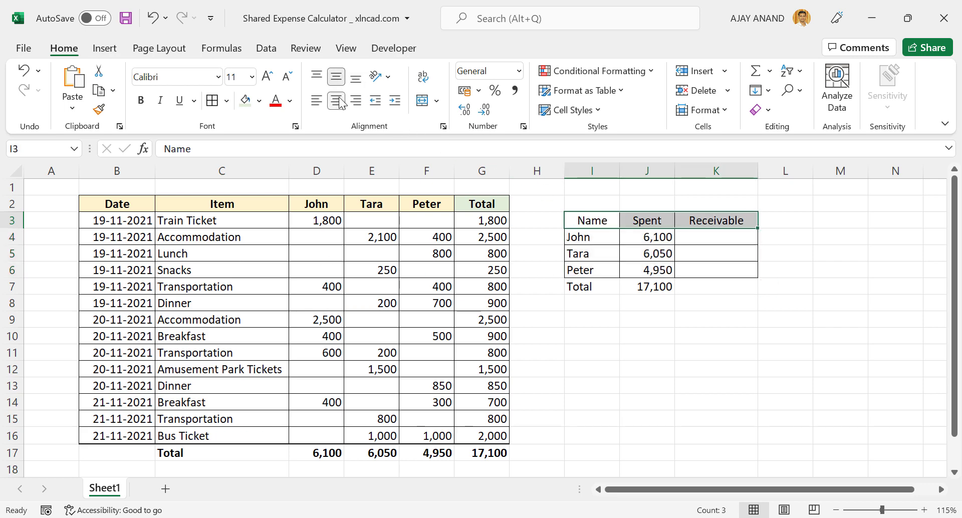
{"action": "left_click", "coordinate": [141, 101]}
{"action": "left_click", "coordinate": [260, 101]}
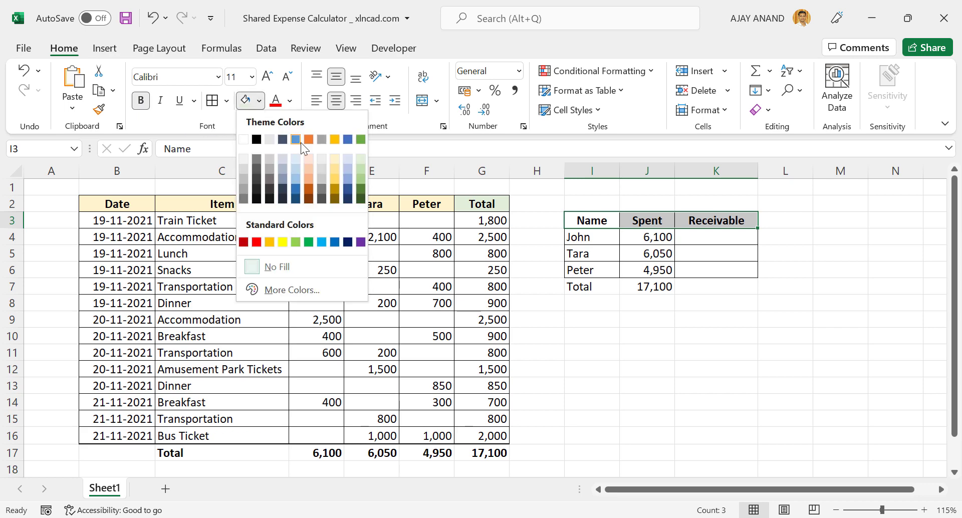
{"action": "left_click", "coordinate": [309, 158]}
{"action": "left_click_drag", "start_coordinate": [571, 284], "coordinate": [643, 287]}
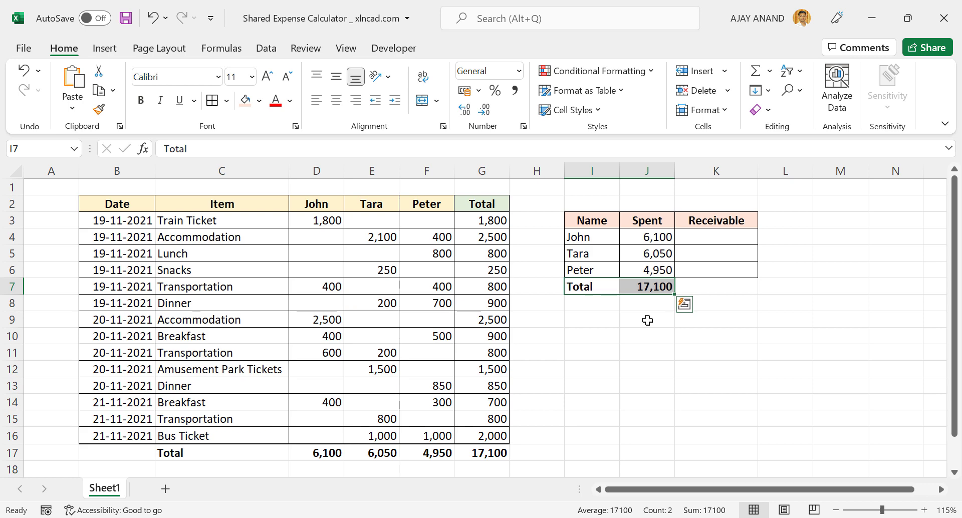
{"action": "key", "text": "ctrl+b"}
- Enter the label Share in I9 and calculate the equal share in J9 with =J7/3
{"action": "left_click", "coordinate": [588, 327]}
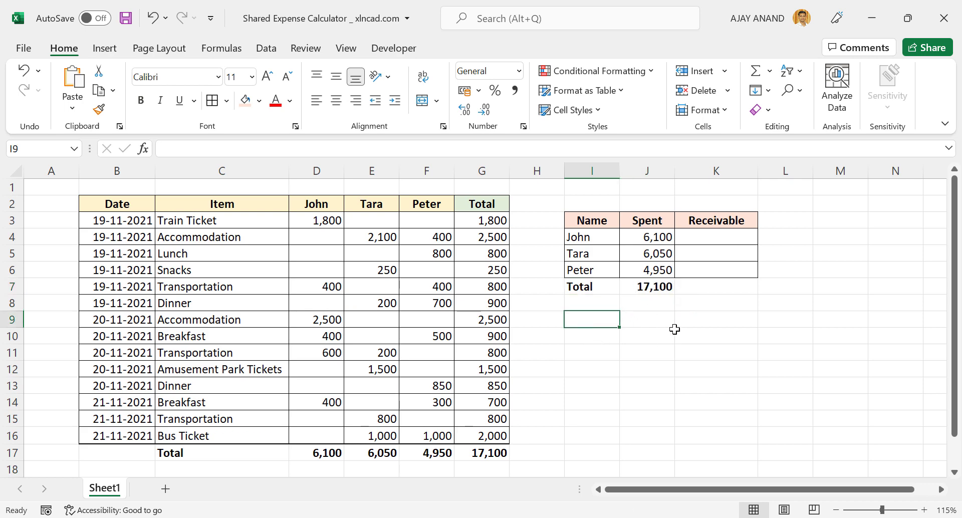
{"action": "type", "text": "Share"}
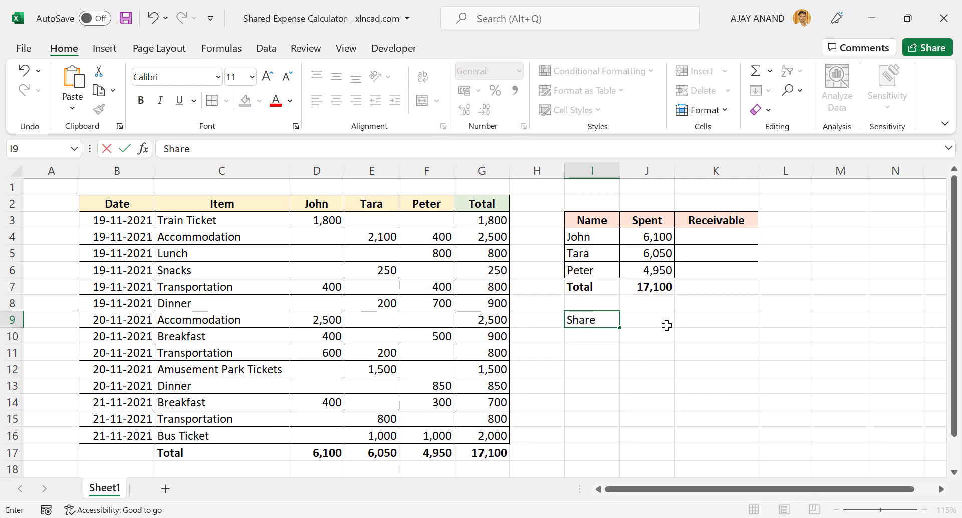
{"action": "left_click", "coordinate": [667, 326]}
{"action": "type", "text": "="}
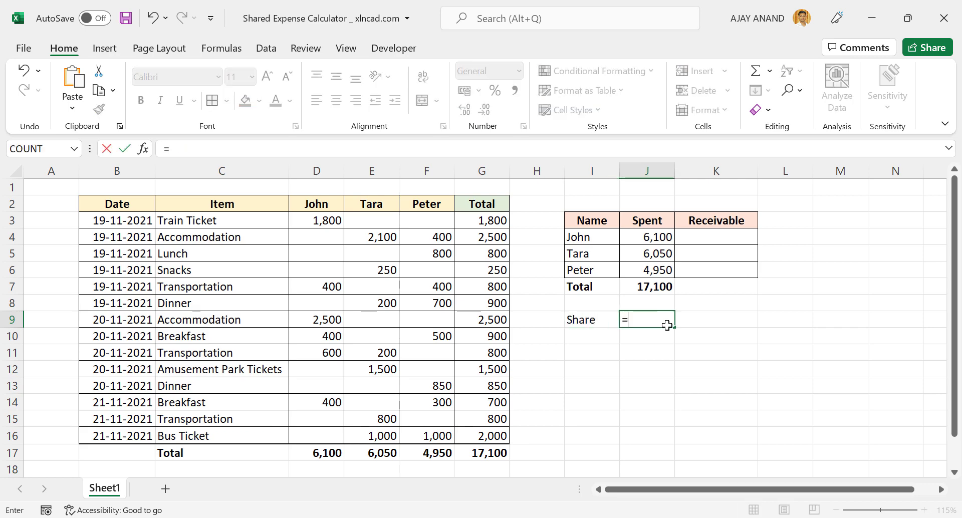
{"action": "left_click", "coordinate": [666, 289]}
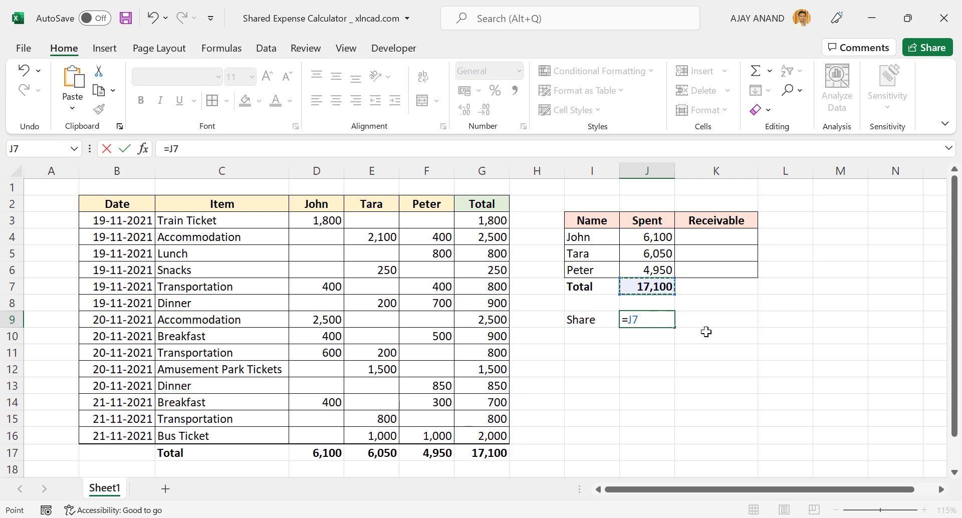
{"action": "type", "text": "/"}
{"action": "key", "text": "Return"}
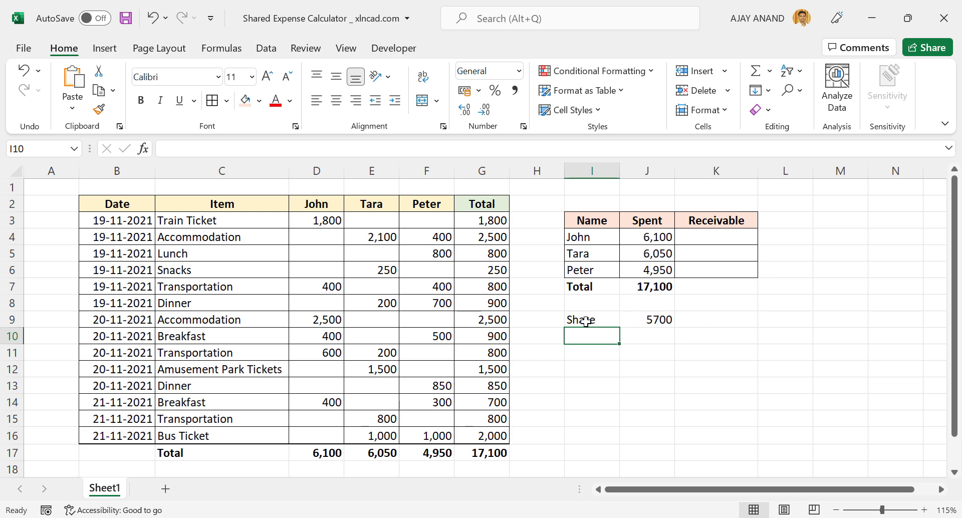
- Apply all borders to the share row I9:J9 and format J9 in Comma Style without decimals, widening column J slightly
{"action": "left_click_drag", "start_coordinate": [583, 320], "coordinate": [634, 319]}
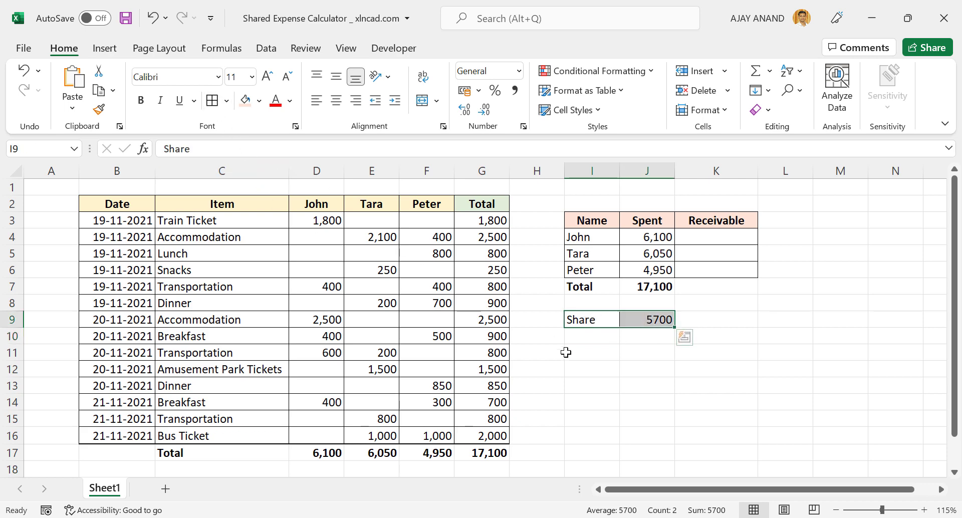
{"action": "left_click", "coordinate": [660, 323]}
{"action": "left_click_drag", "start_coordinate": [675, 171], "coordinate": [686, 171]}
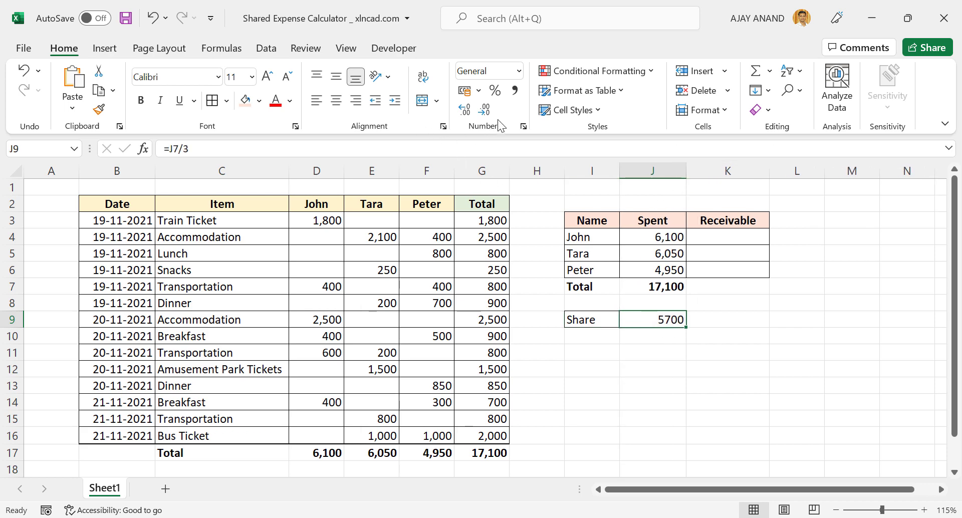
{"action": "left_click", "coordinate": [514, 90]}
{"action": "left_click", "coordinate": [486, 110]}
{"action": "left_click", "coordinate": [486, 110]}
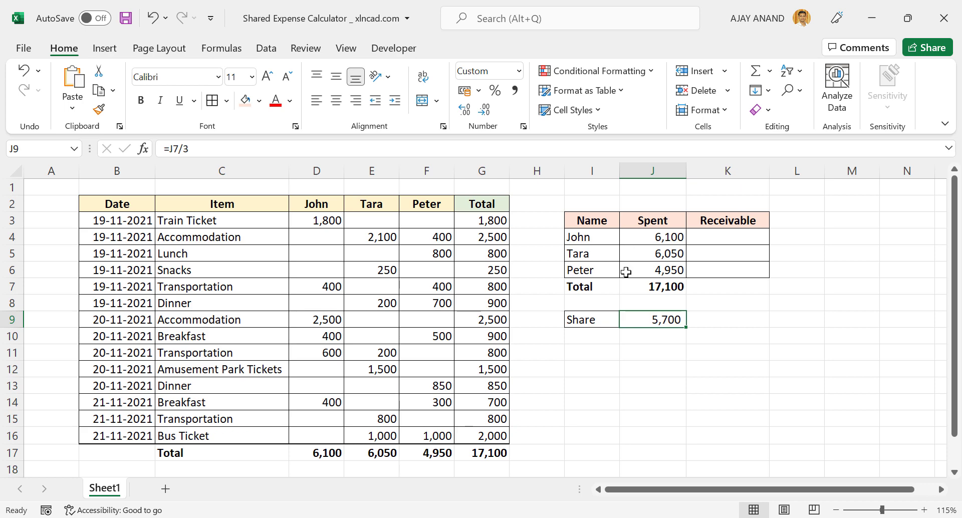
- Calculate the first participant's receivable in K4 as the amount spent minus the share, using =J4-J9
{"action": "left_click", "coordinate": [717, 238]}
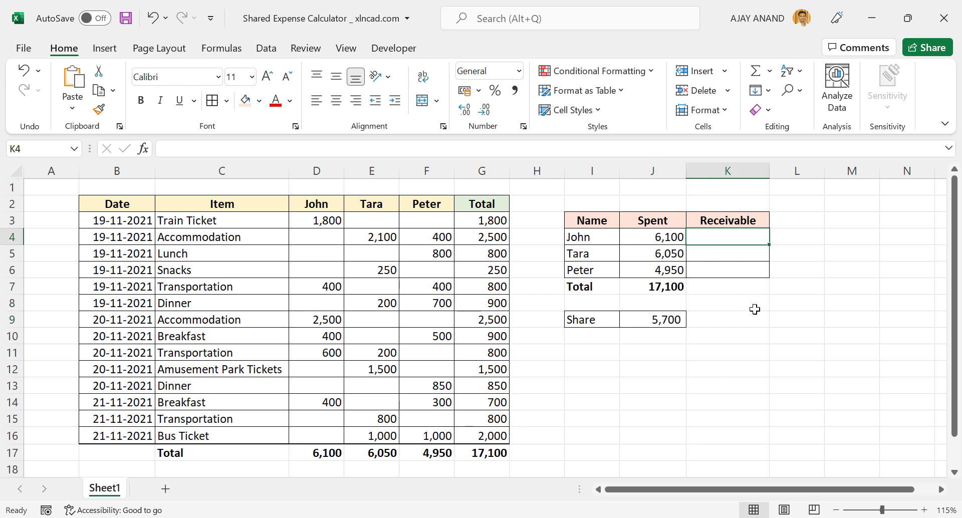
{"action": "type", "text": "="}
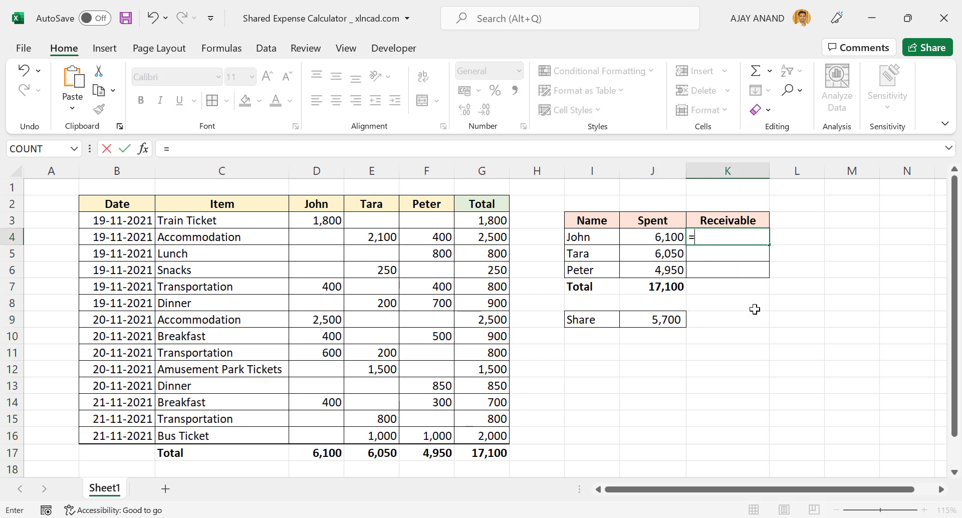
{"action": "left_click", "coordinate": [654, 238]}
{"action": "type", "text": "-"}
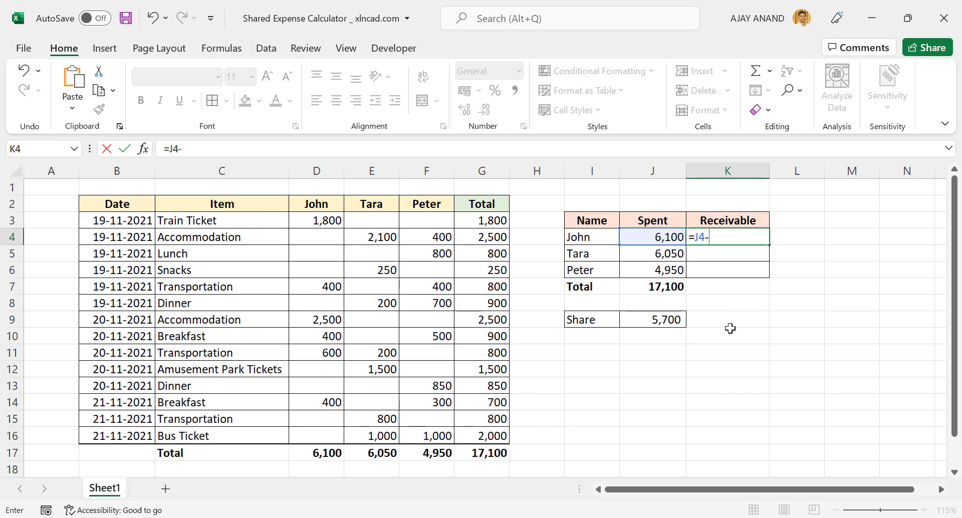
{"action": "left_click", "coordinate": [640, 319]}
{"action": "key", "text": "Return"}
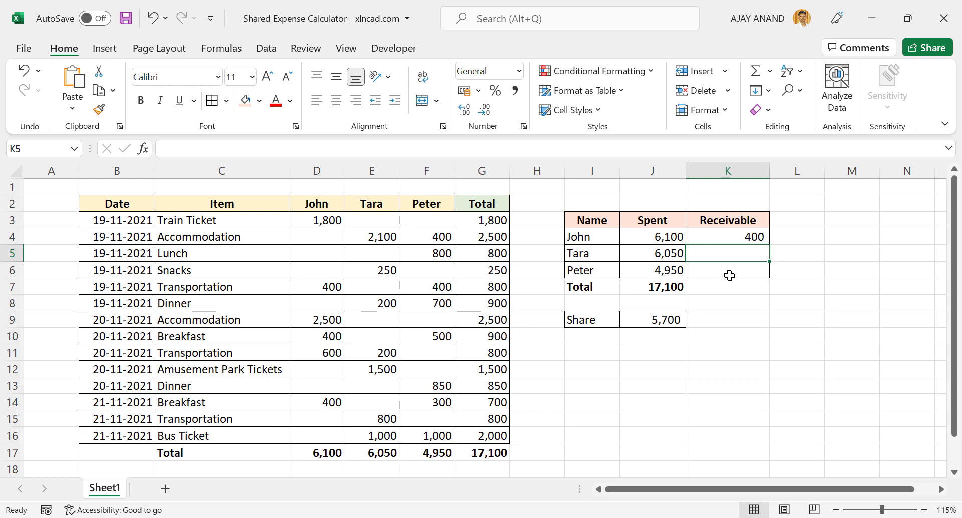
- Make the share reference in K4 absolute so the formula reads =J4-$J$9, and fill it down to K6
{"action": "left_click", "coordinate": [736, 239]}
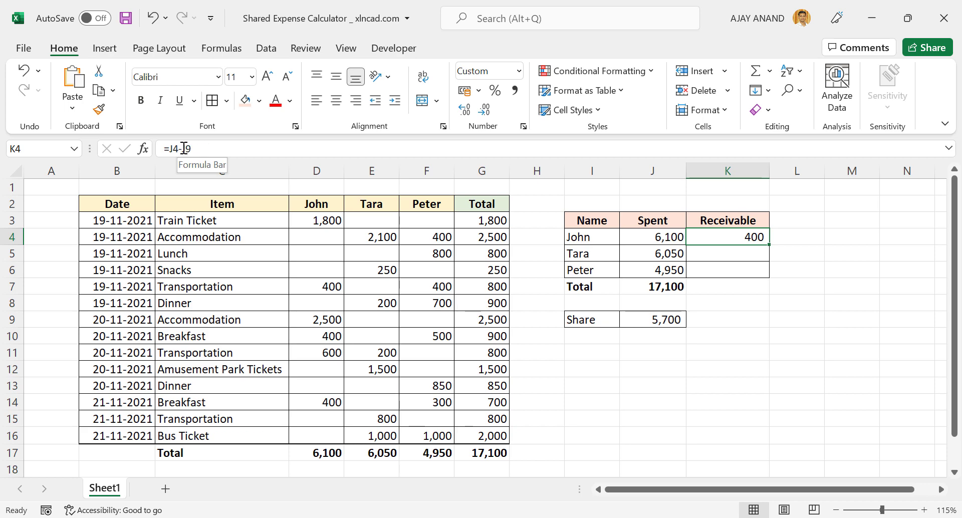
{"action": "left_click_drag", "start_coordinate": [184, 149], "coordinate": [208, 150]}
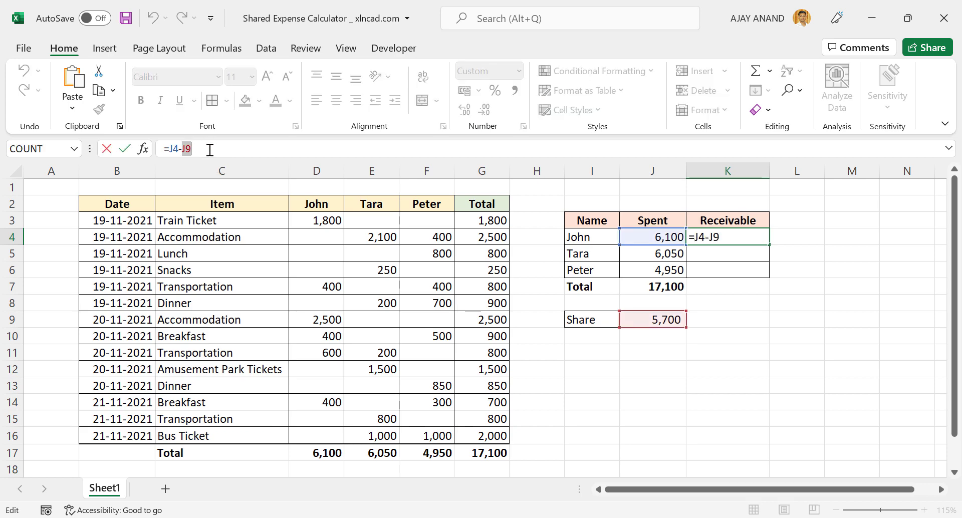
{"action": "key", "text": "F4"}
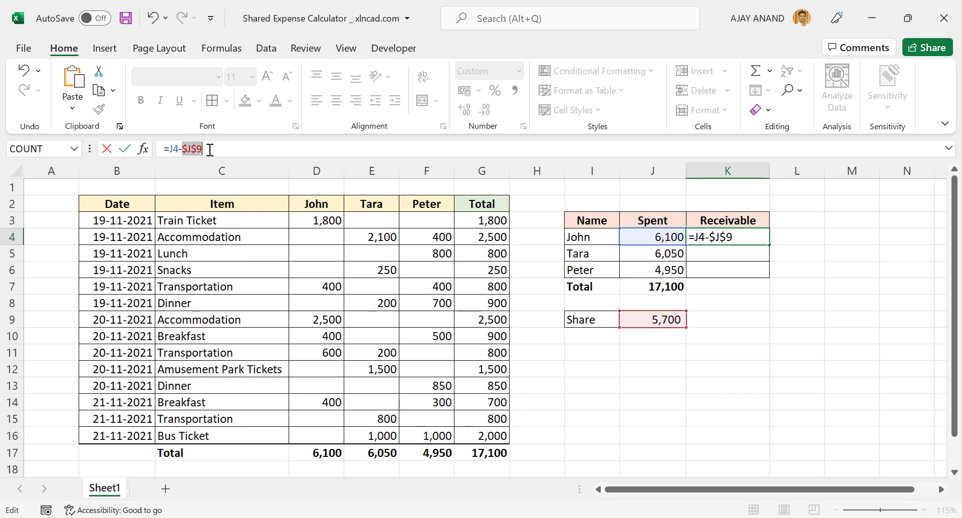
{"action": "key", "text": "Return"}
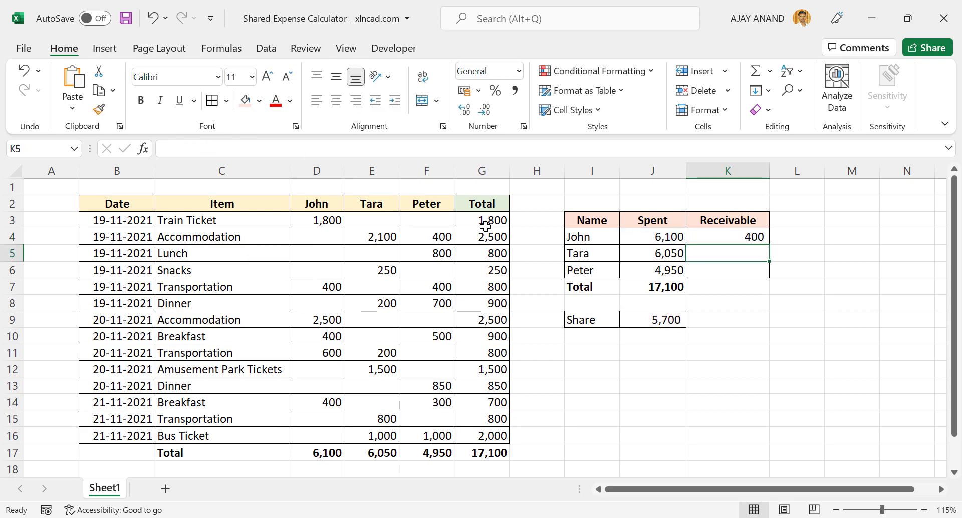
{"action": "left_click", "coordinate": [759, 241]}
{"action": "left_click_drag", "start_coordinate": [769, 245], "coordinate": [770, 275]}
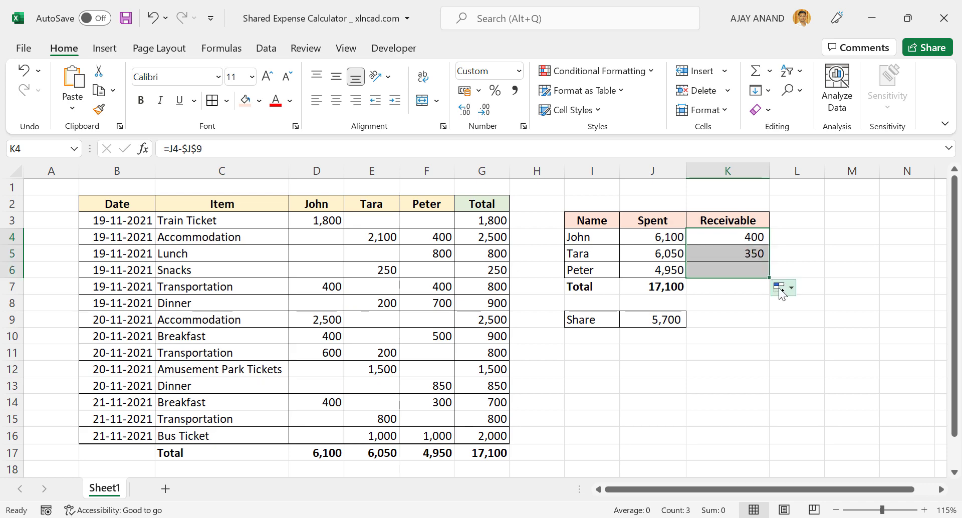
{"action": "left_click", "coordinate": [713, 256]}
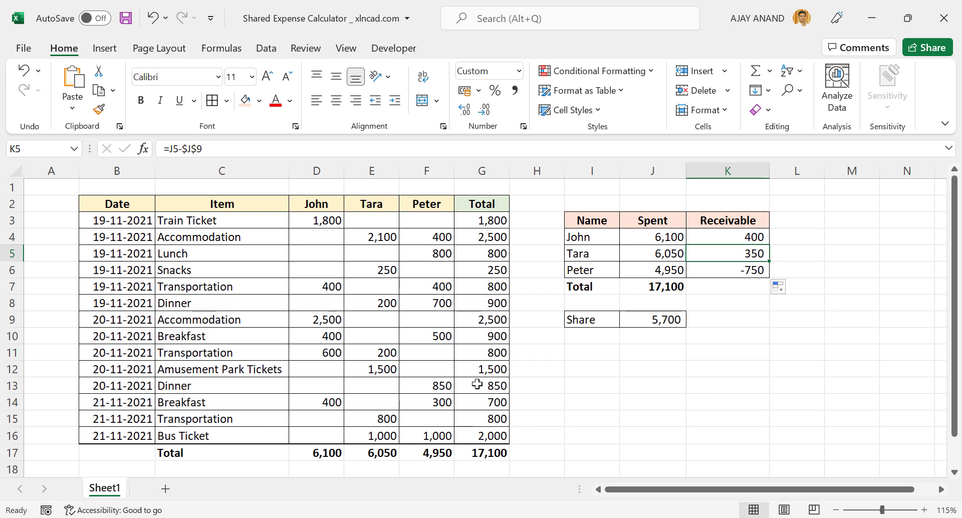
- Rename the sheet as 3 Persons
{"action": "double_click", "coordinate": [104, 488]}
{"action": "type", "text": "3 Persons"}
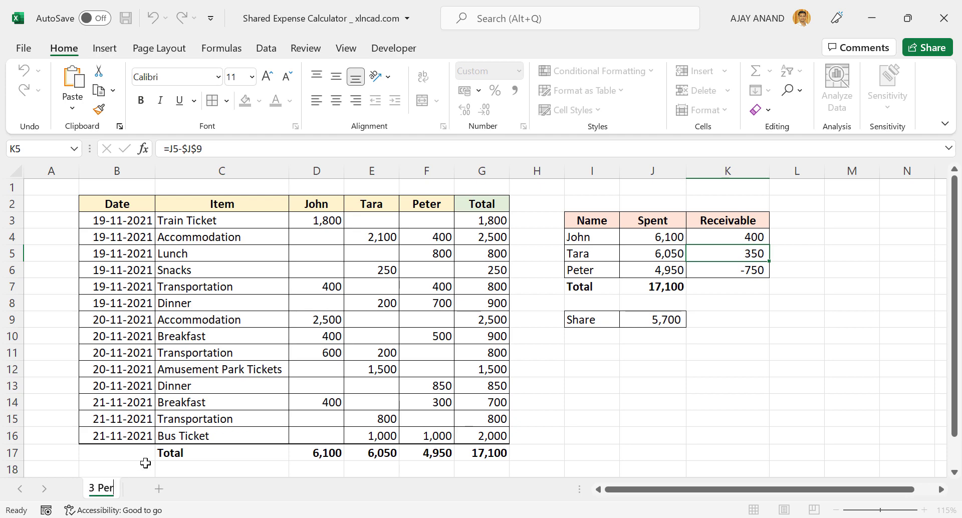
{"action": "key", "text": "Return"}
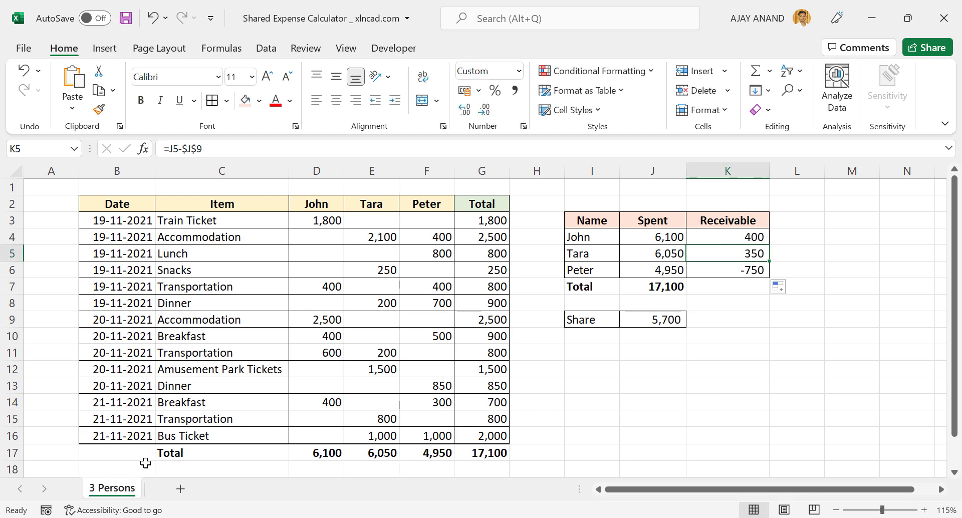
- Create a copy of the 3 Persons sheet, placed before the original in the same workbook
{"action": "right_click", "coordinate": [134, 491]}
{"action": "left_click", "coordinate": [216, 340]}
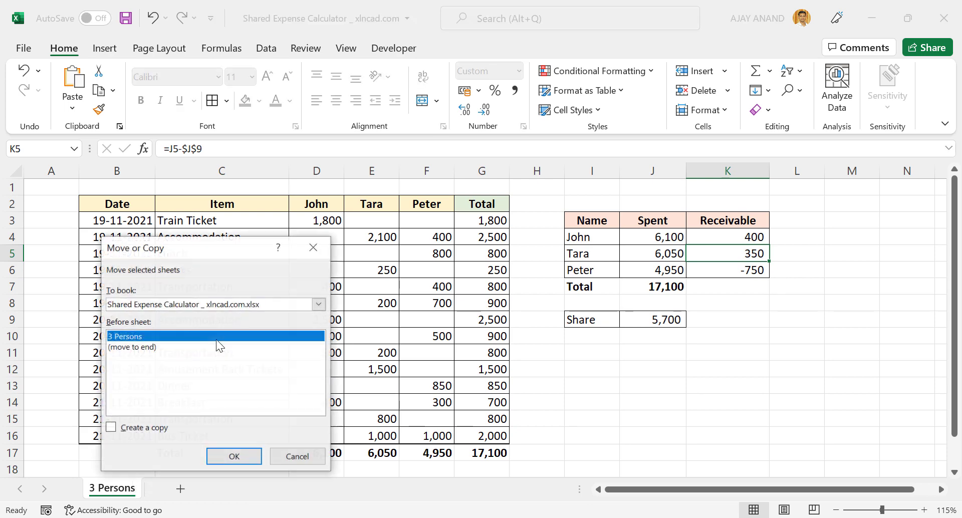
{"action": "left_click", "coordinate": [123, 429]}
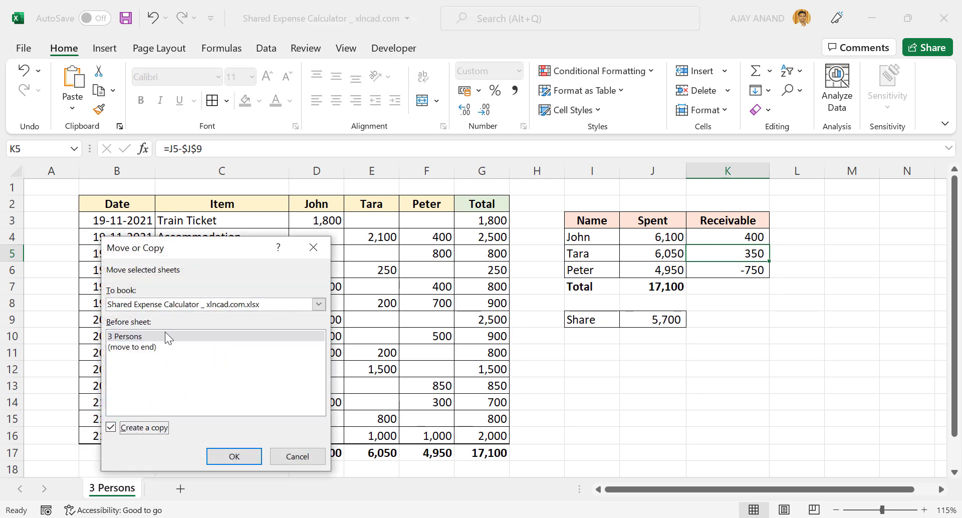
{"action": "left_click", "coordinate": [230, 455]}
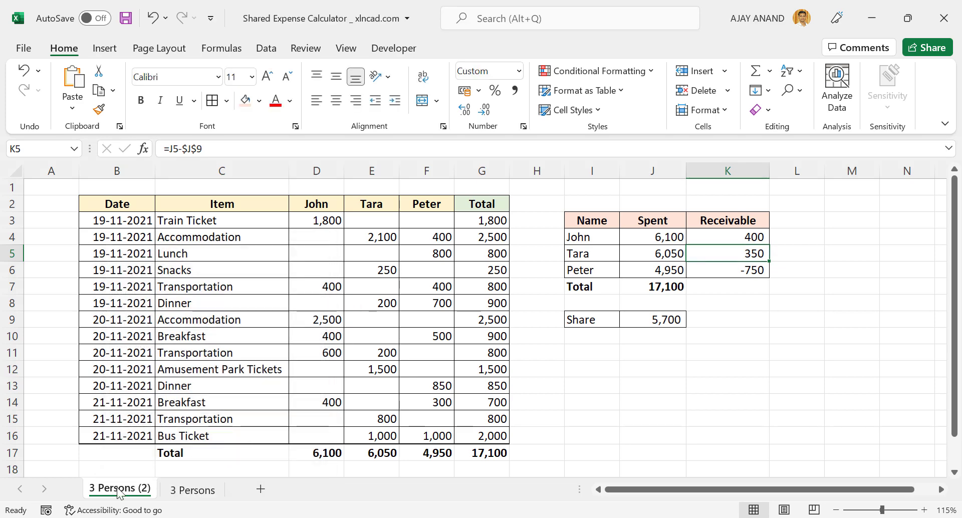
- Rename the copied sheet as 2 Persons
{"action": "double_click", "coordinate": [91, 490]}
{"action": "left_click", "coordinate": [90, 489]}
{"action": "type", "text": "2"}
{"action": "left_click_drag", "start_coordinate": [135, 486], "coordinate": [152, 487]}
{"action": "key", "text": "BackSpace"}
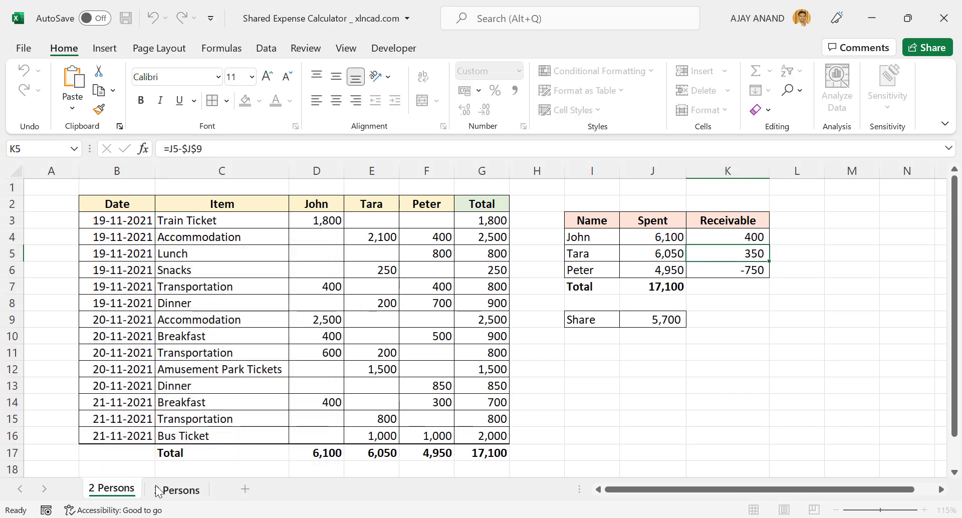
{"action": "key", "text": "Return"}
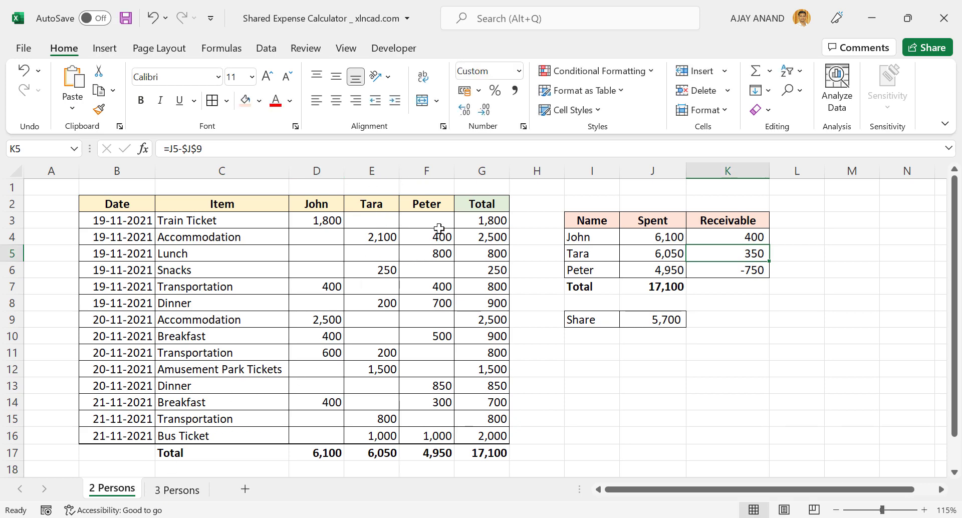
- Delete the second participant's column E and remove their summary cells H5:J5 with the remaining cells shifted up
{"action": "right_click", "coordinate": [379, 167]}
{"action": "left_click", "coordinate": [421, 320]}
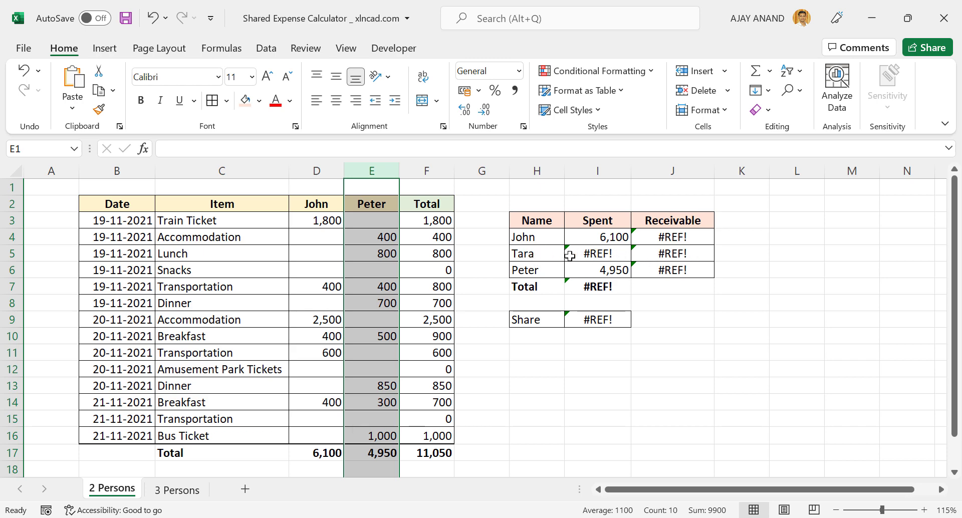
{"action": "left_click_drag", "start_coordinate": [532, 253], "coordinate": [677, 254]}
{"action": "right_click", "coordinate": [700, 252]}
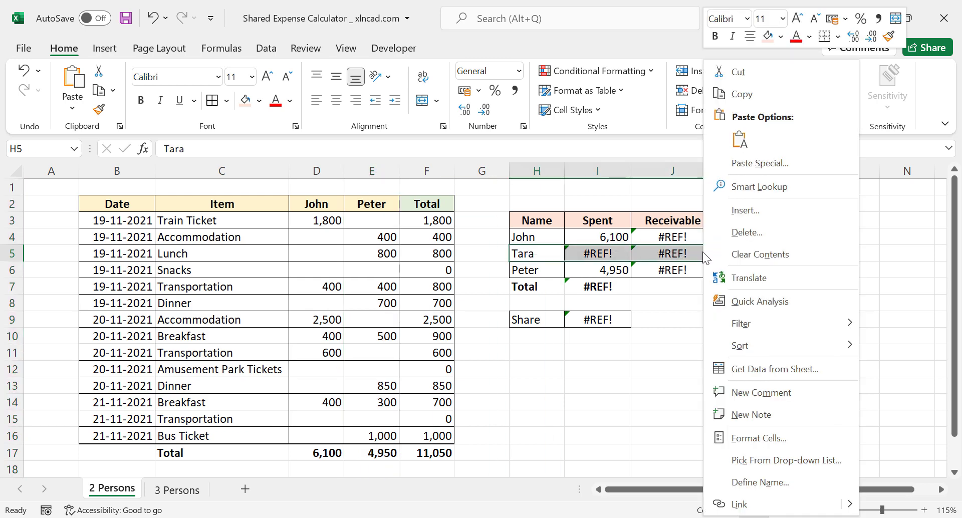
{"action": "left_click", "coordinate": [747, 232]}
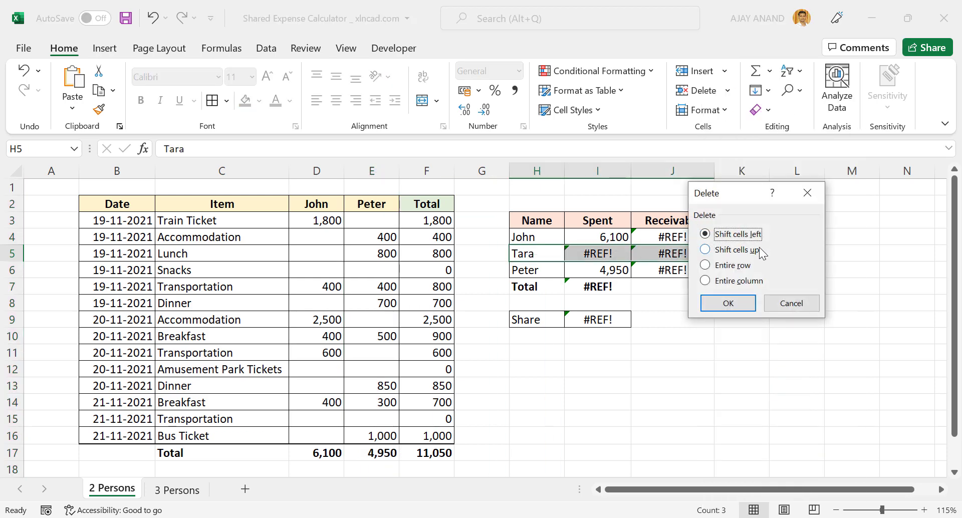
{"action": "left_click", "coordinate": [706, 249]}
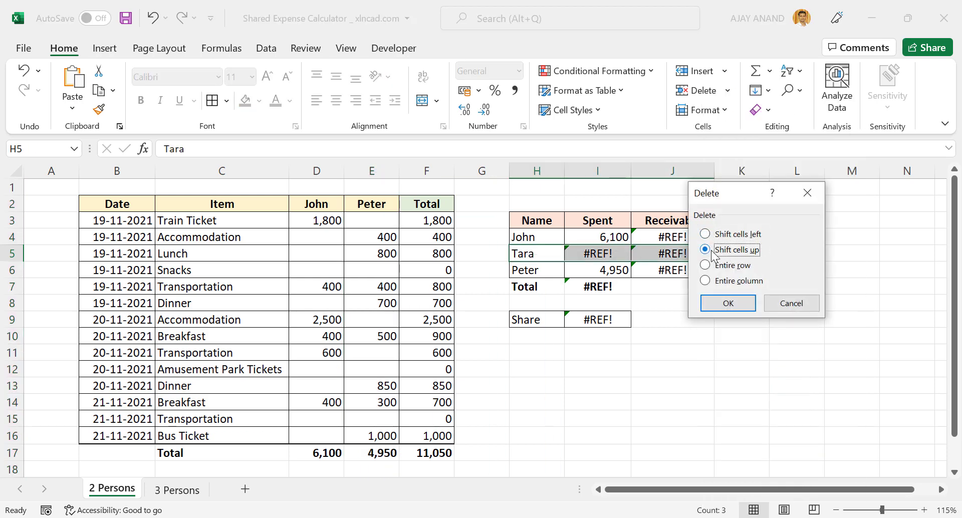
{"action": "left_click", "coordinate": [743, 306]}
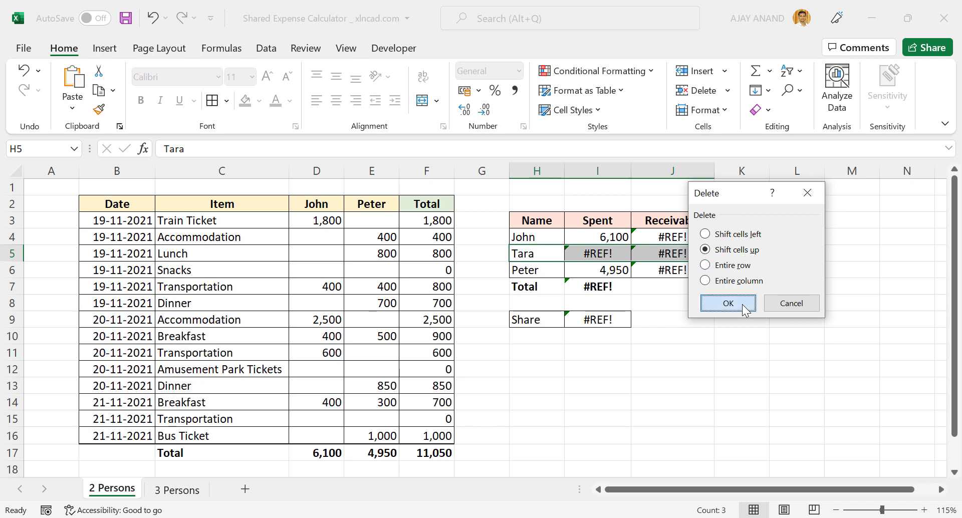
{"action": "left_click", "coordinate": [712, 319]}
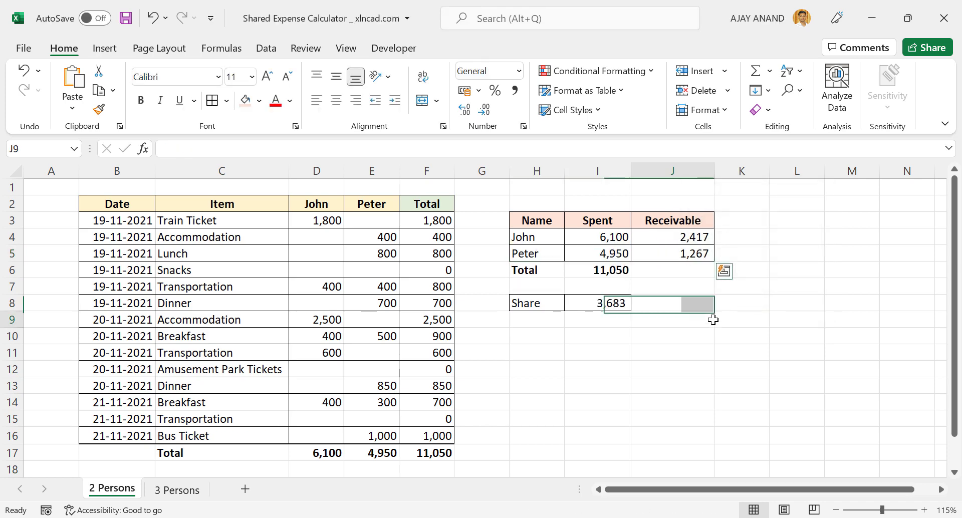
- Check the formulas for the totals in D17, F17, F3 and F11 and for the spent amounts in I4 and I5
{"action": "left_click", "coordinate": [332, 453]}
{"action": "double_click", "coordinate": [332, 454]}
{"action": "key", "text": "Escape"}
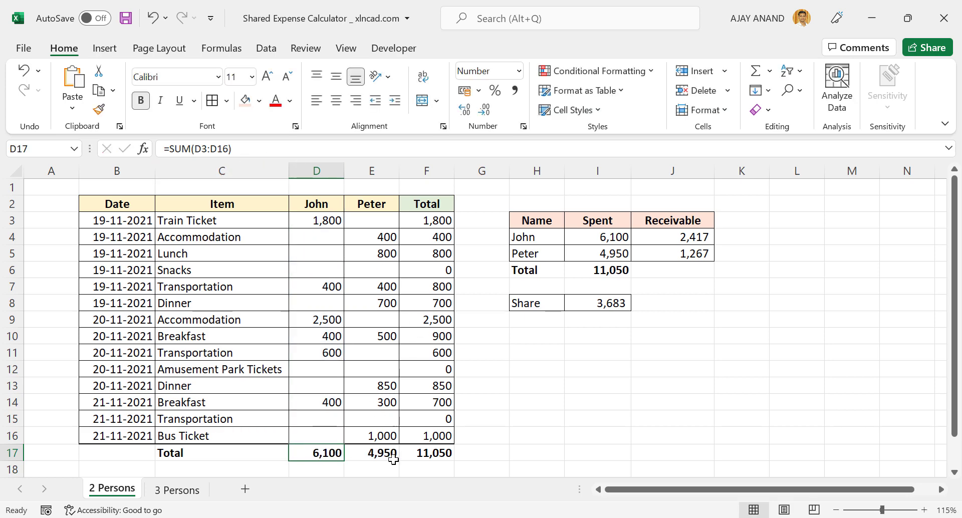
{"action": "double_click", "coordinate": [427, 454]}
{"action": "key", "text": "Escape"}
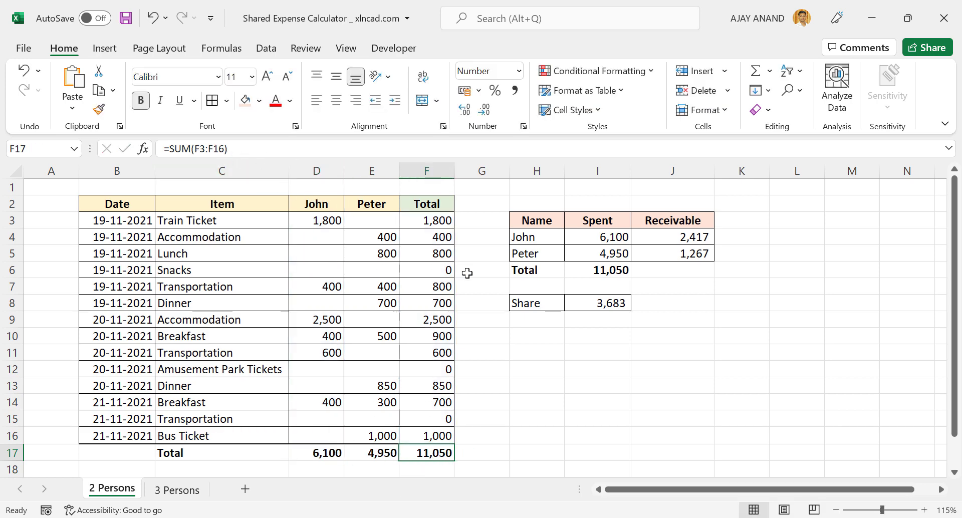
{"action": "left_click", "coordinate": [430, 223]}
{"action": "double_click", "coordinate": [434, 221]}
{"action": "key", "text": "Escape"}
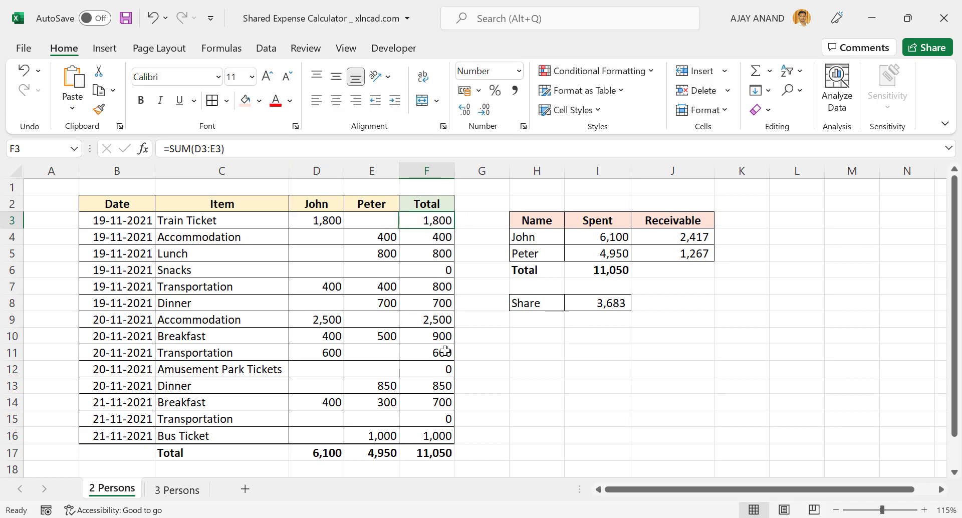
{"action": "double_click", "coordinate": [445, 351]}
{"action": "key", "text": "Escape"}
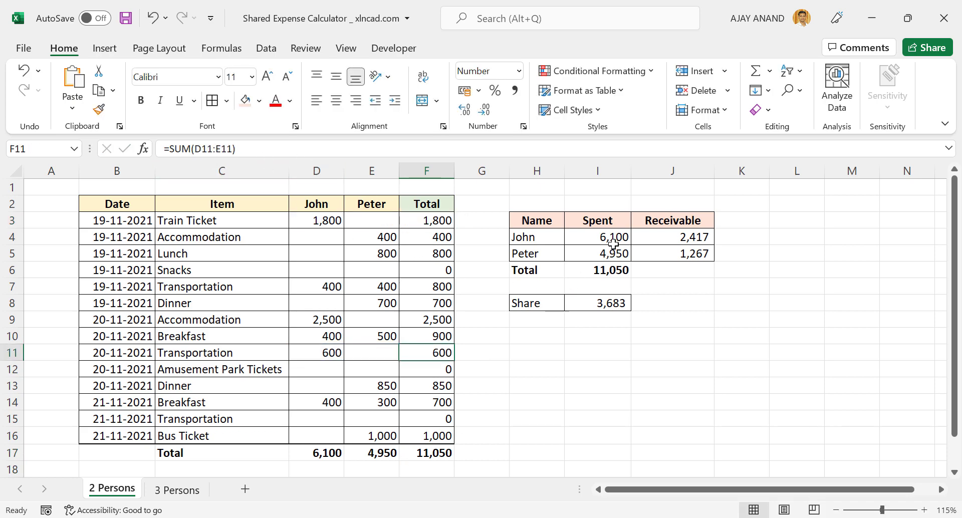
{"action": "double_click", "coordinate": [613, 244]}
{"action": "key", "text": "Escape"}
{"action": "double_click", "coordinate": [601, 254]}
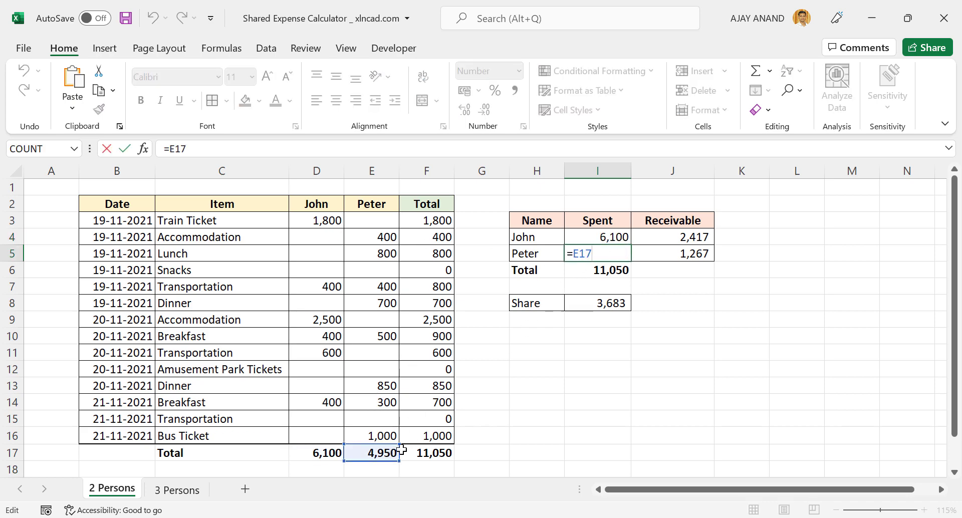
{"action": "key", "text": "Escape"}
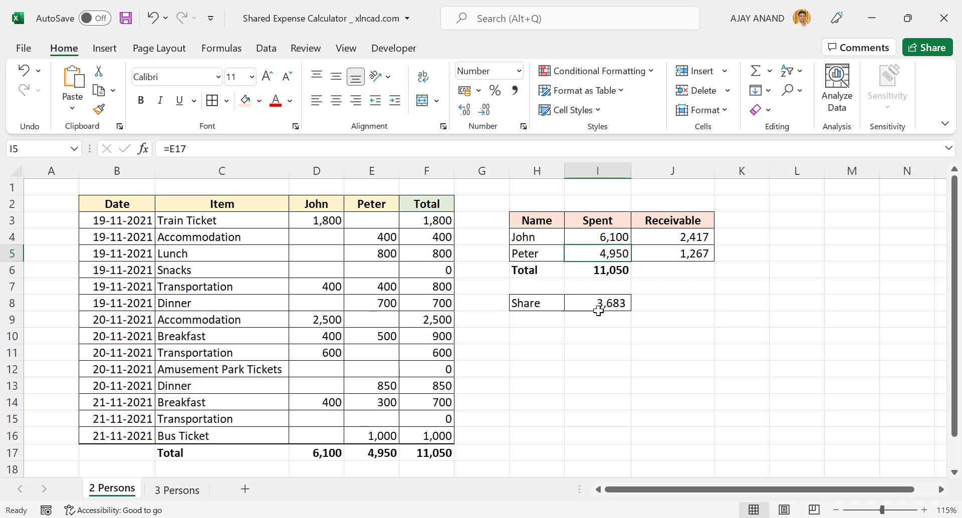
- Change the share formula in I8 to divide the total in I6 by 2, and check the receivable formula in J4
{"action": "key", "text": "Down"}
{"action": "key", "text": "Down"}
{"action": "key", "text": "Down"}
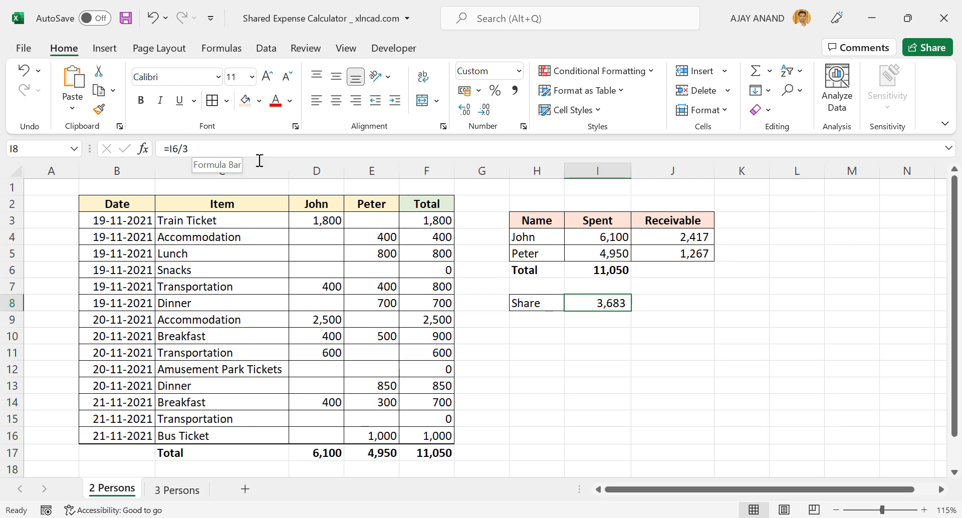
{"action": "left_click", "coordinate": [218, 148]}
{"action": "key", "text": "BackSpace"}
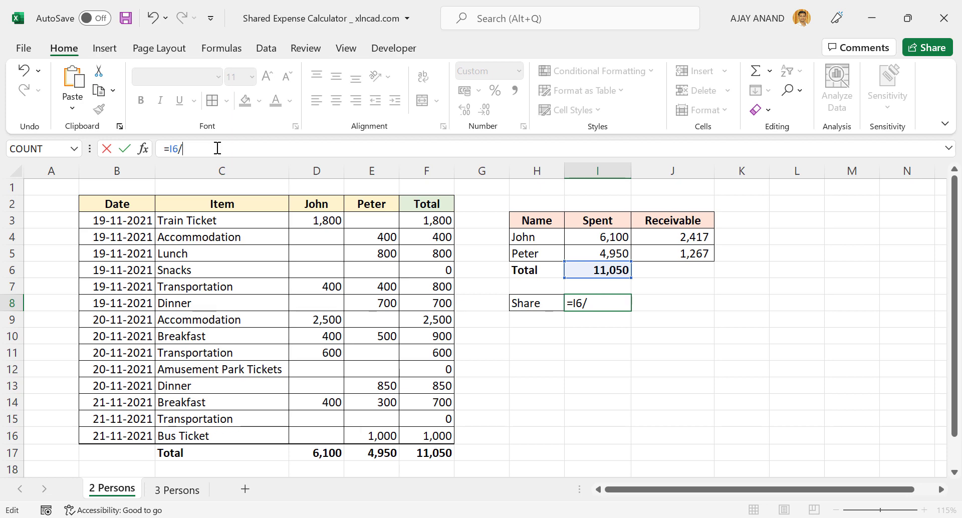
{"action": "key", "text": "Return"}
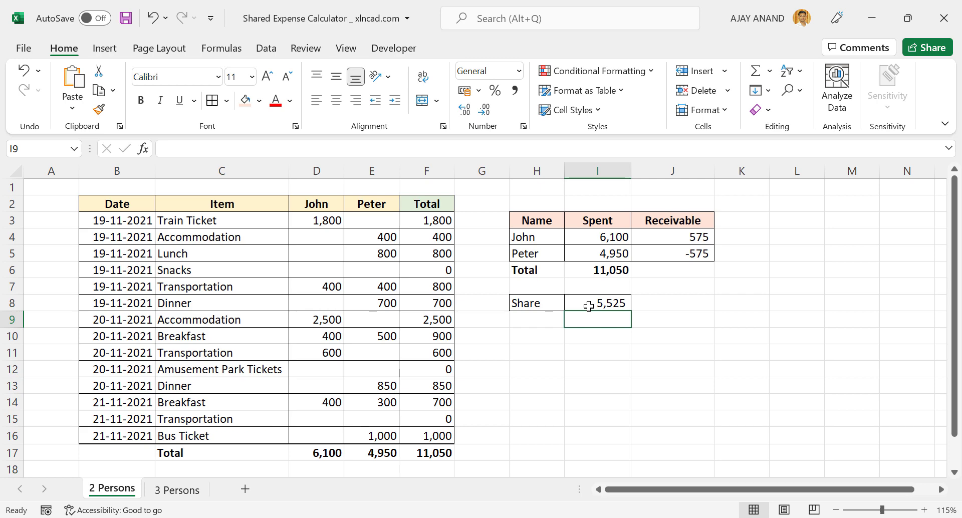
{"action": "left_click", "coordinate": [675, 238]}
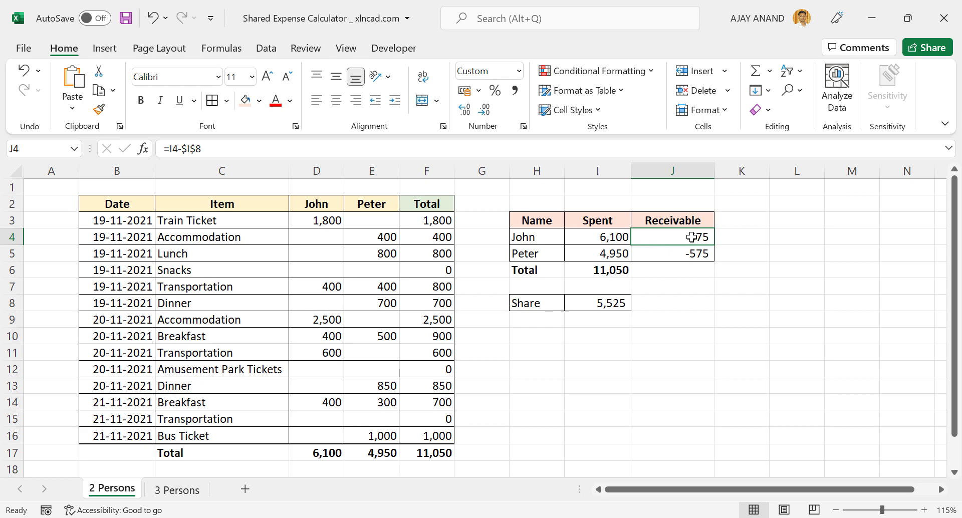
- Create another copy of the 3 Persons sheet, placed before the 2 Persons sheet
{"action": "left_click", "coordinate": [183, 488]}
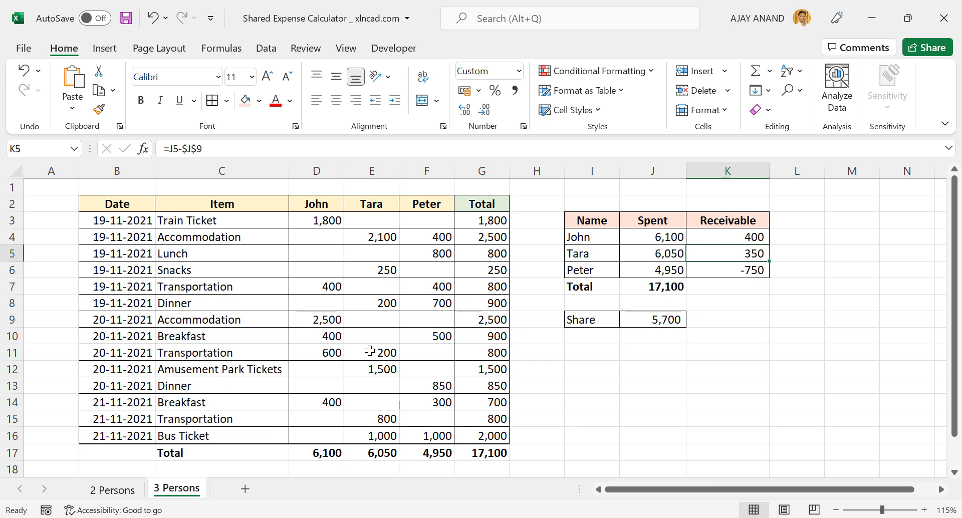
{"action": "right_click", "coordinate": [192, 489]}
{"action": "left_click", "coordinate": [269, 341]}
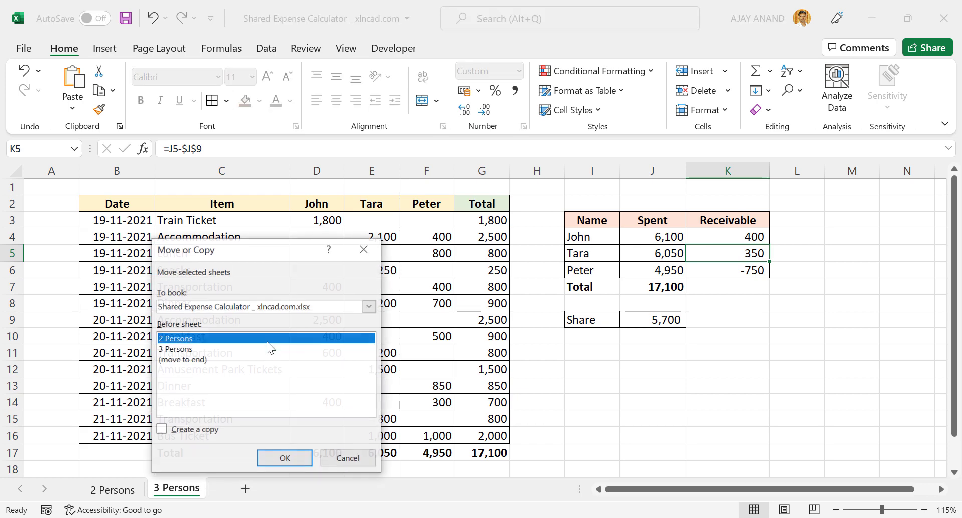
{"action": "left_click", "coordinate": [173, 430]}
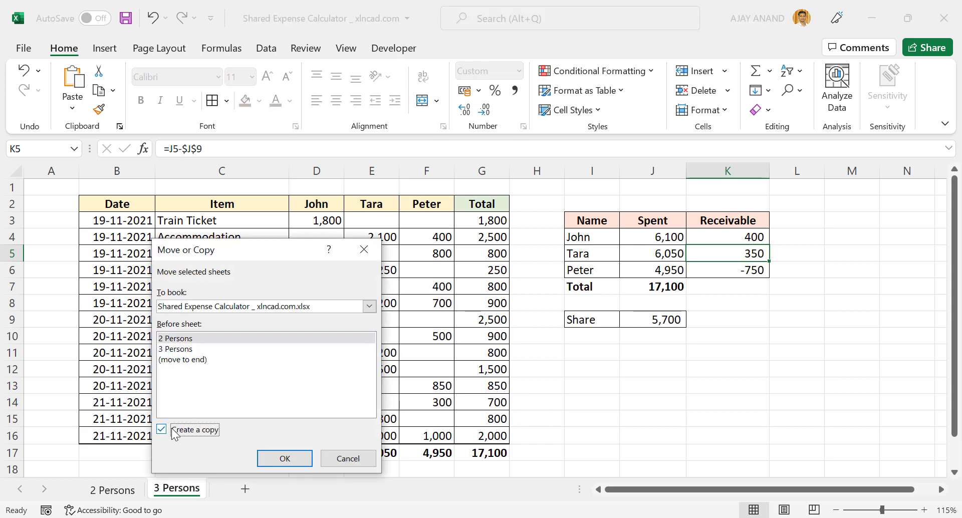
{"action": "left_click", "coordinate": [285, 457]}
- Rename the new copy of the sheet as 4 Persons
{"action": "double_click", "coordinate": [105, 489]}
{"action": "left_click", "coordinate": [89, 486]}
{"action": "type", "text": "4 Persons (2"}
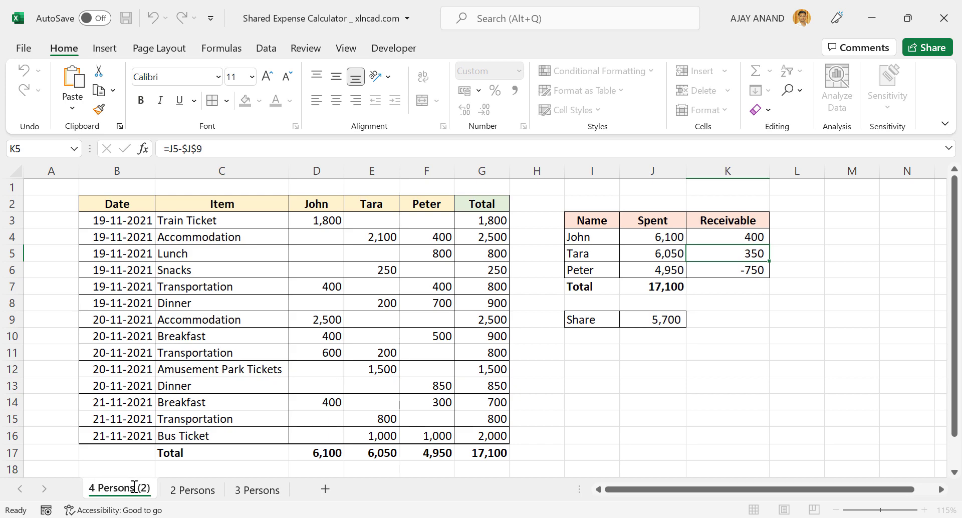
{"action": "key", "text": "BackSpace"}
{"action": "key", "text": "BackSpace"}
{"action": "key", "text": "BackSpace"}
{"action": "key", "text": "BackSpace"}
{"action": "key", "text": "Return"}
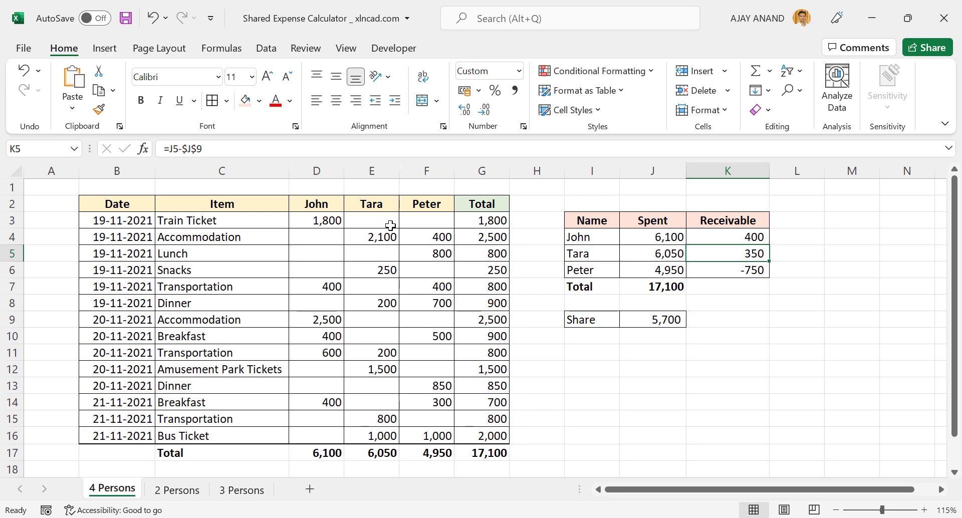
- Insert a new column before column E and enter the fourth participant's name as its header in E2
{"action": "right_click", "coordinate": [380, 176]}
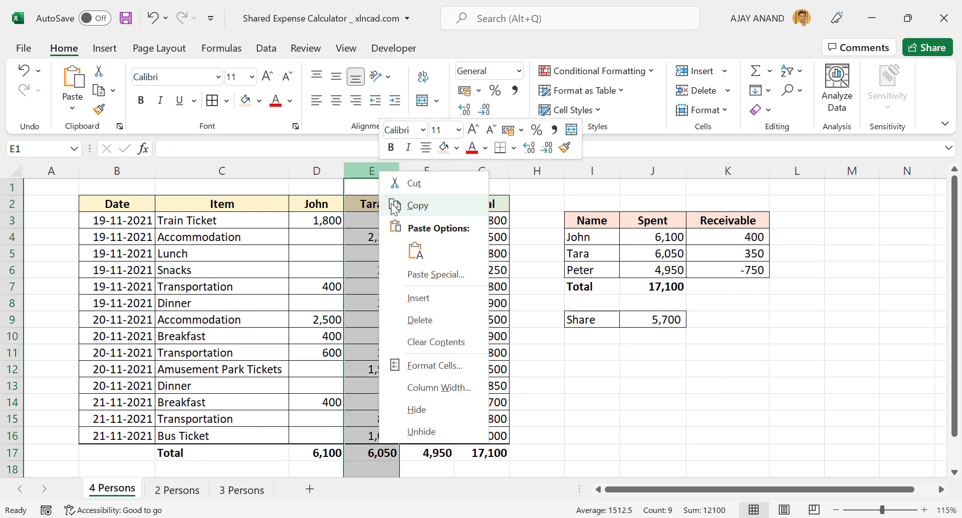
{"action": "left_click", "coordinate": [418, 298]}
{"action": "left_click", "coordinate": [365, 206]}
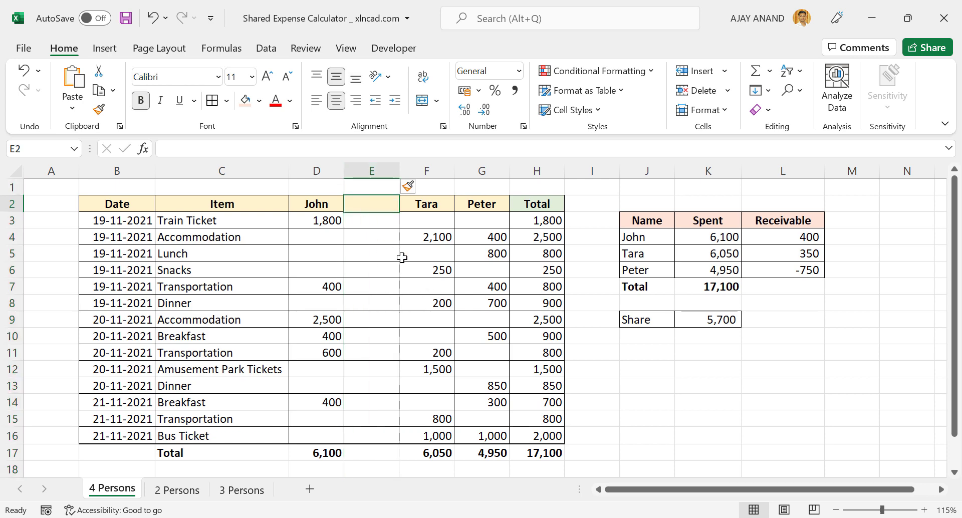
{"action": "type", "text": "Lisa"}
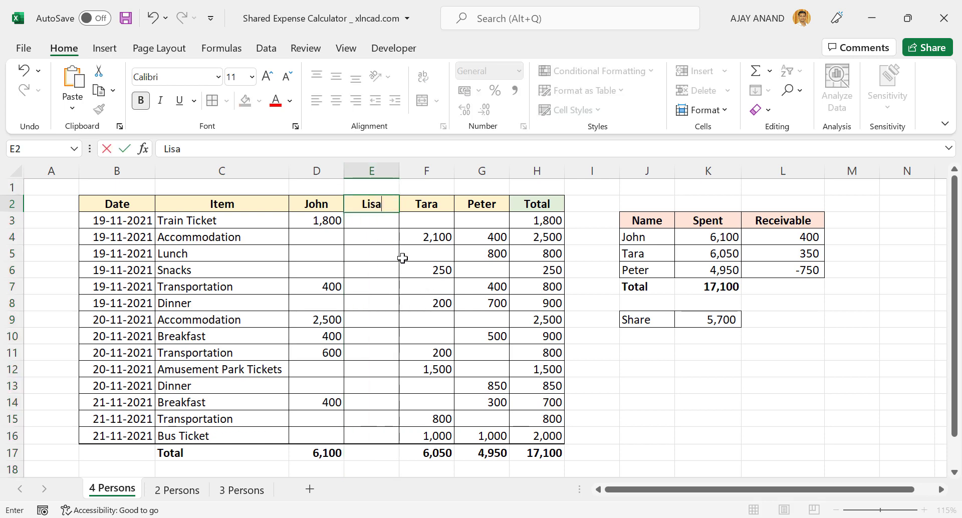
{"action": "key", "text": "Return"}
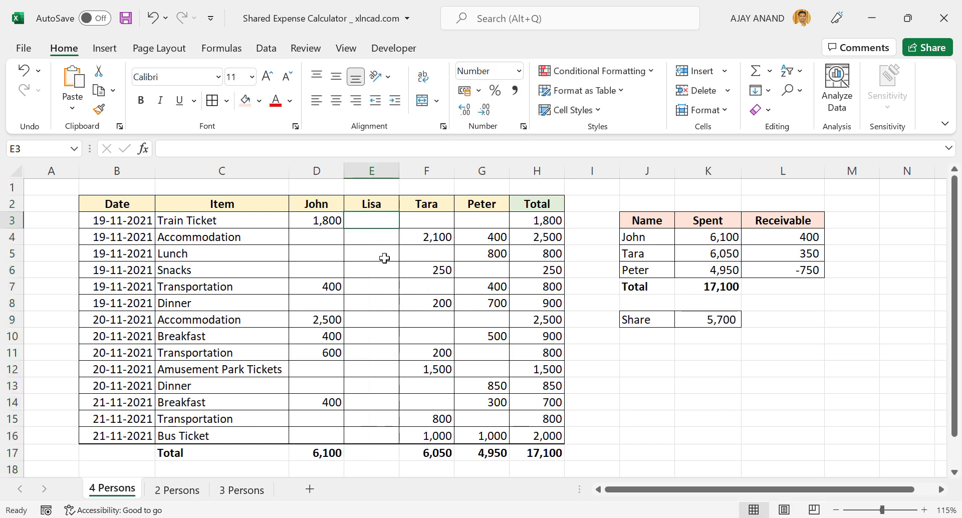
- Enter the new participant's expenses of 500, 200 and 500 in E4:E6, and clear the snacks amount in F6
{"action": "left_click", "coordinate": [380, 238]}
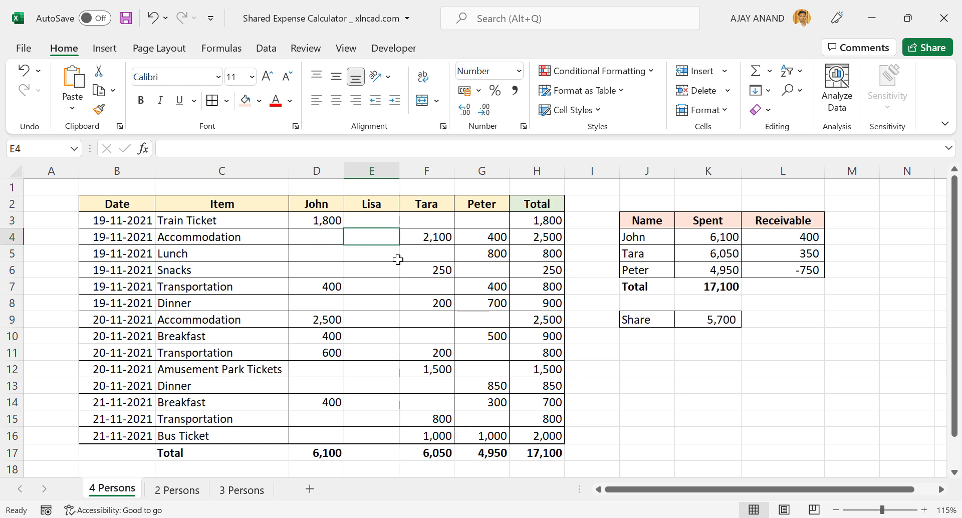
{"action": "type", "text": "500"}
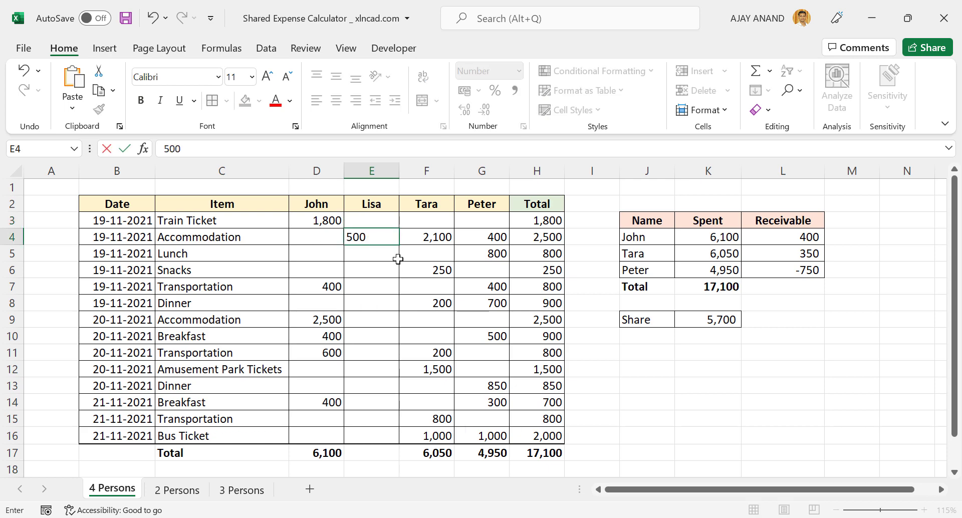
{"action": "key", "text": "Return"}
{"action": "type", "text": "200"}
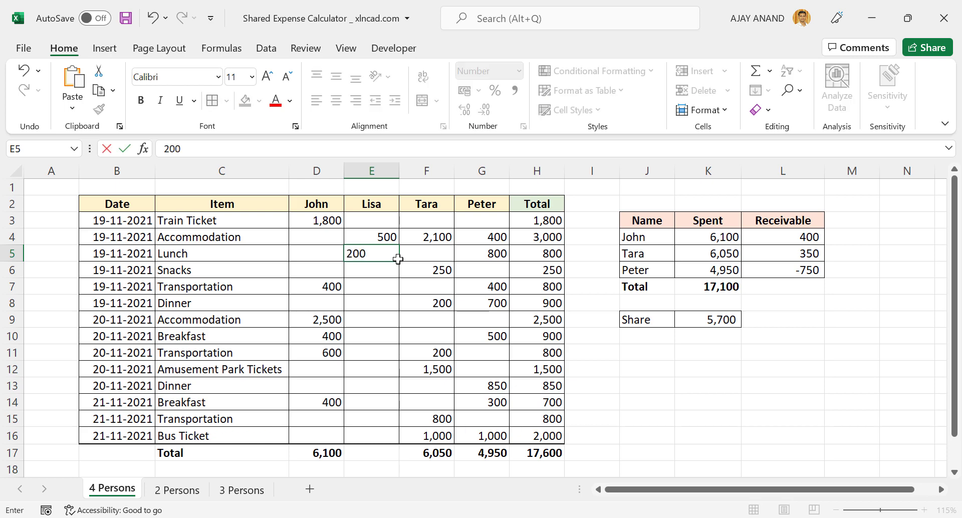
{"action": "key", "text": "Return"}
{"action": "type", "text": "500"}
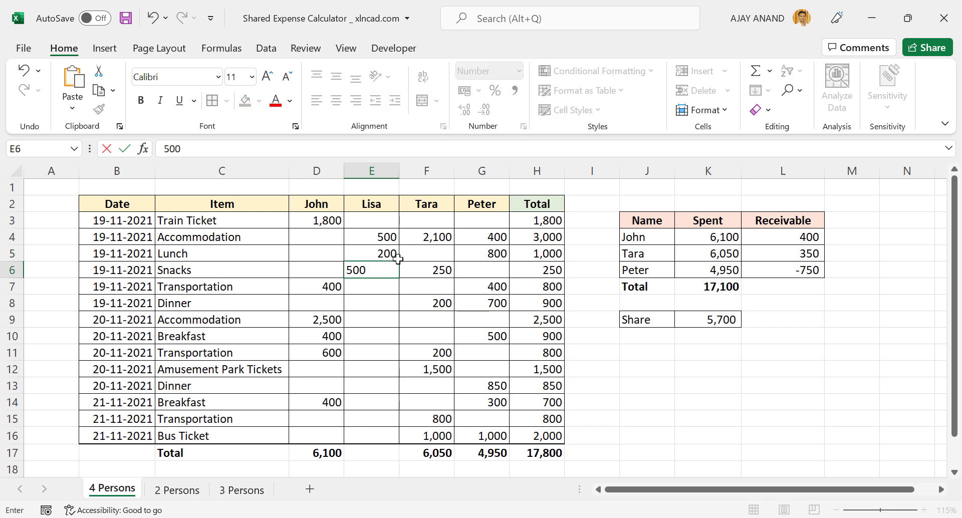
{"action": "left_click", "coordinate": [414, 270]}
{"action": "key", "text": "Delete"}
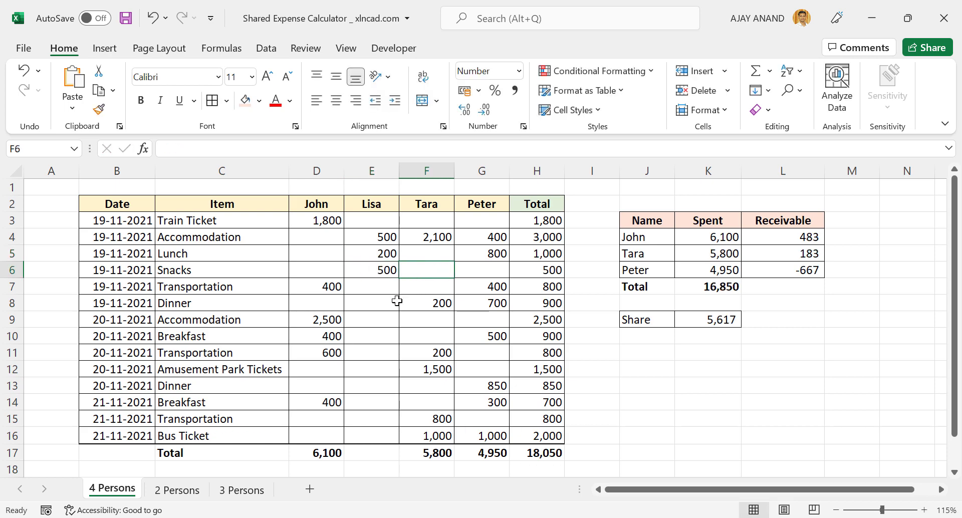
- Enter the fourth participant's expenses of 500 in E9 and 800 in E10, and clear the breakfast amount in D10
{"action": "left_click", "coordinate": [367, 317]}
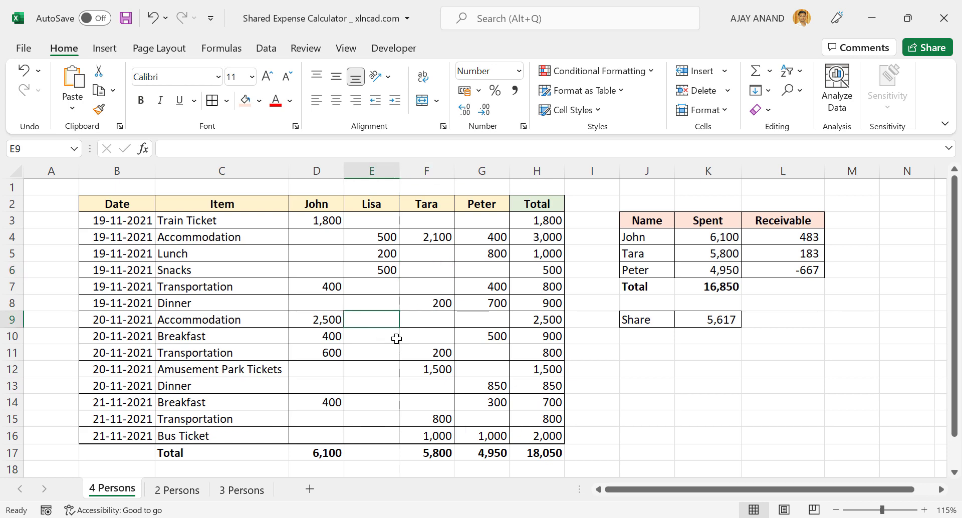
{"action": "type", "text": "500"}
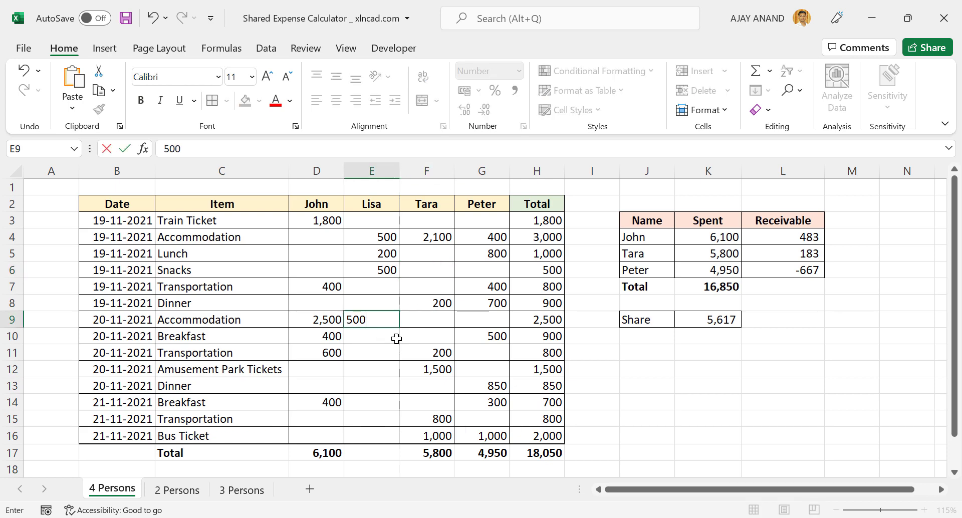
{"action": "key", "text": "Return"}
{"action": "left_click", "coordinate": [331, 337]}
{"action": "key", "text": "Delete"}
{"action": "left_click", "coordinate": [383, 340]}
{"action": "type", "text": "800"}
{"action": "key", "text": "Return"}
- Set the Amusement Park Tickets amounts to 500 in E12, 1000 in F12 and 500 in G12
{"action": "left_click", "coordinate": [394, 372]}
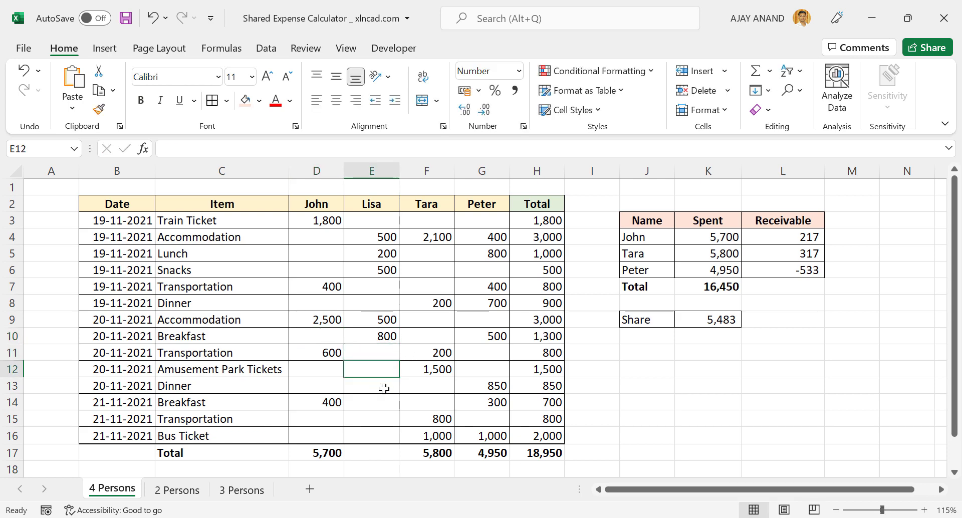
{"action": "type", "text": "500"}
{"action": "key", "text": "Tab"}
{"action": "type", "text": "1000"}
{"action": "key", "text": "Tab"}
{"action": "type", "text": "500"}
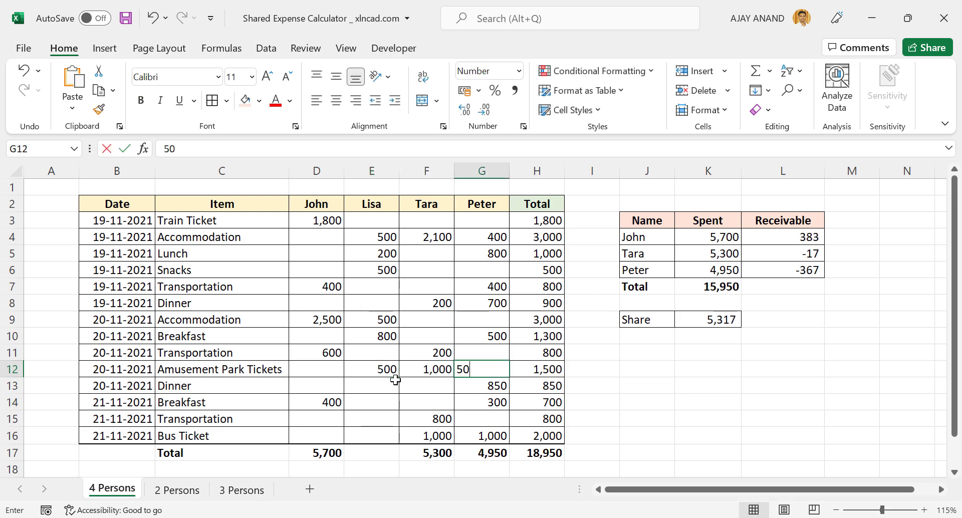
{"action": "key", "text": "Return"}
- Enter 150 in E13, 1200 in E15 and 500 in E16, and clear the transportation amount in F15
{"action": "type", "text": "150"}
{"action": "key", "text": "Return"}
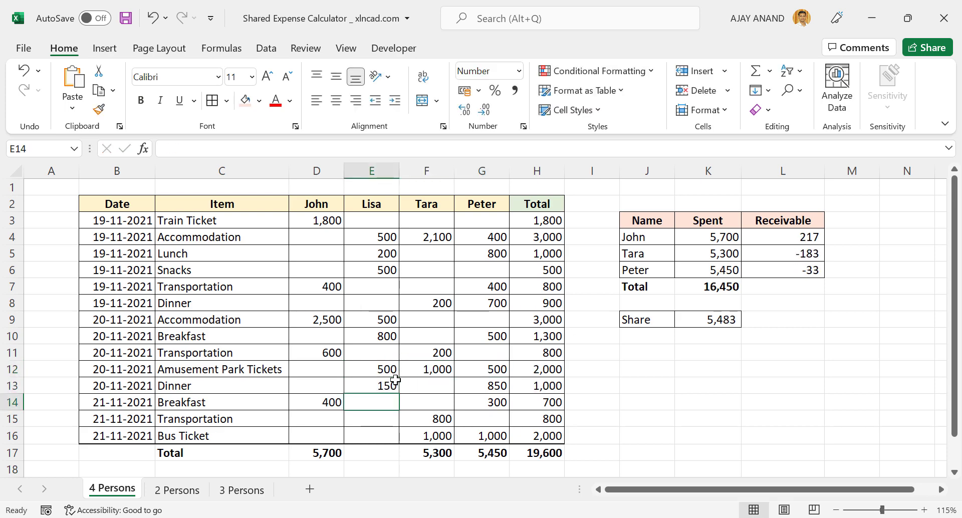
{"action": "key", "text": "Return"}
{"action": "type", "text": "1200"}
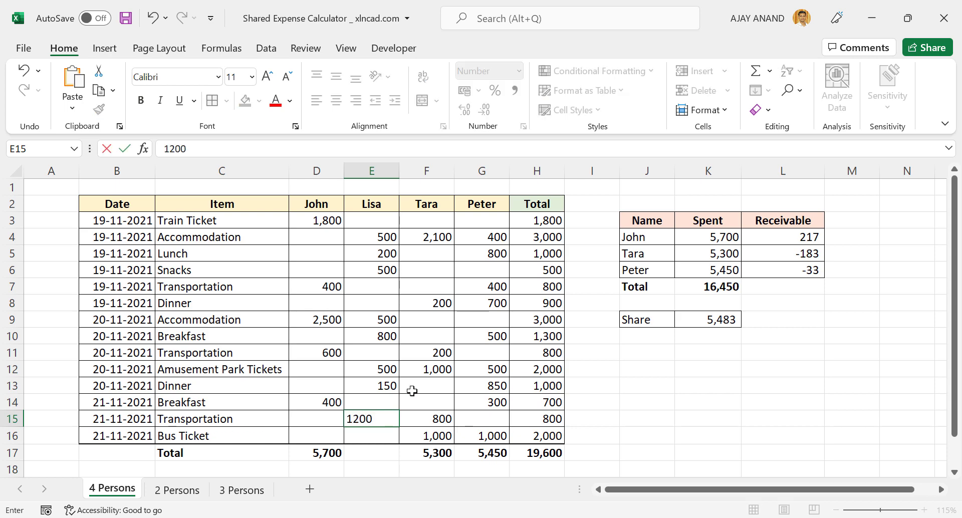
{"action": "key", "text": "Tab"}
{"action": "key", "text": "Delete"}
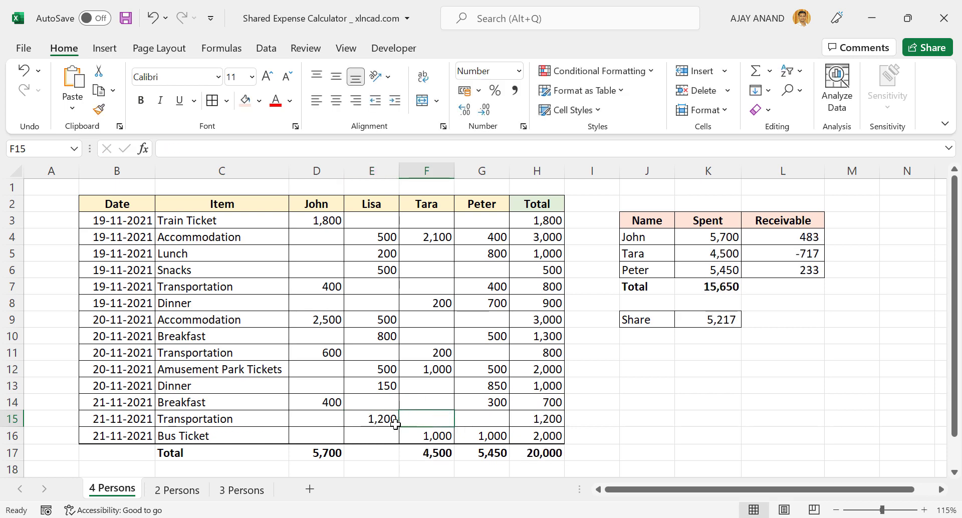
{"action": "key", "text": "Return"}
{"action": "type", "text": "500"}
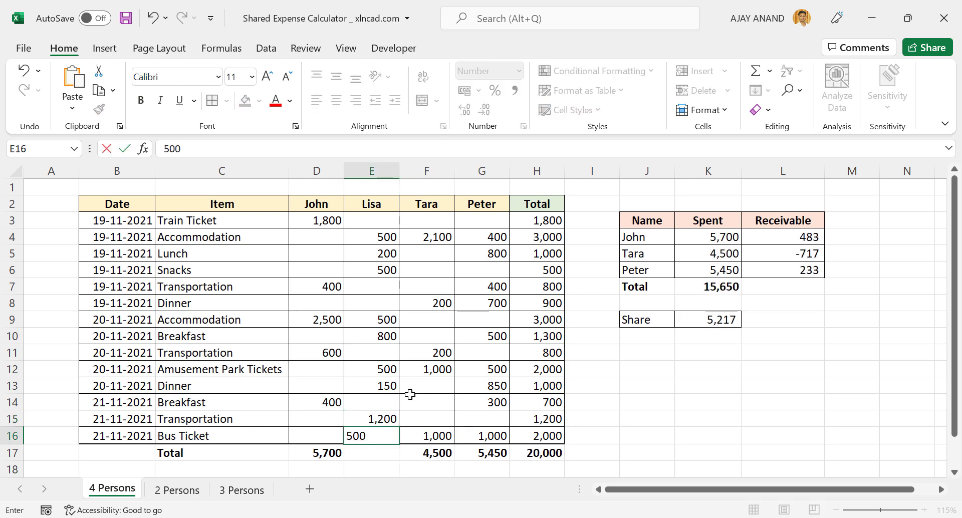
{"action": "key", "text": "Return"}
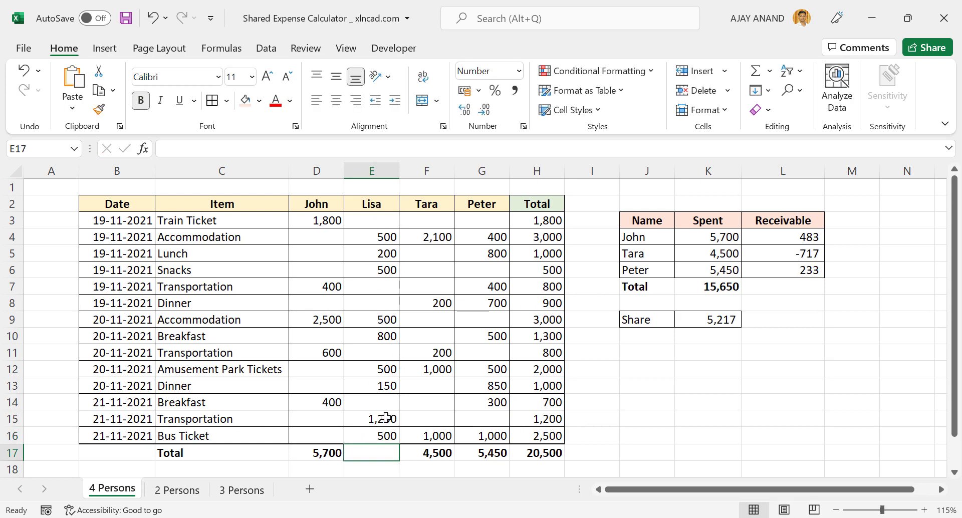
- Fill the column total formula from D17 across into E17 for the fourth participant
{"action": "left_click", "coordinate": [324, 453]}
{"action": "left_click_drag", "start_coordinate": [344, 463], "coordinate": [391, 462]}
{"action": "left_click", "coordinate": [385, 453]}
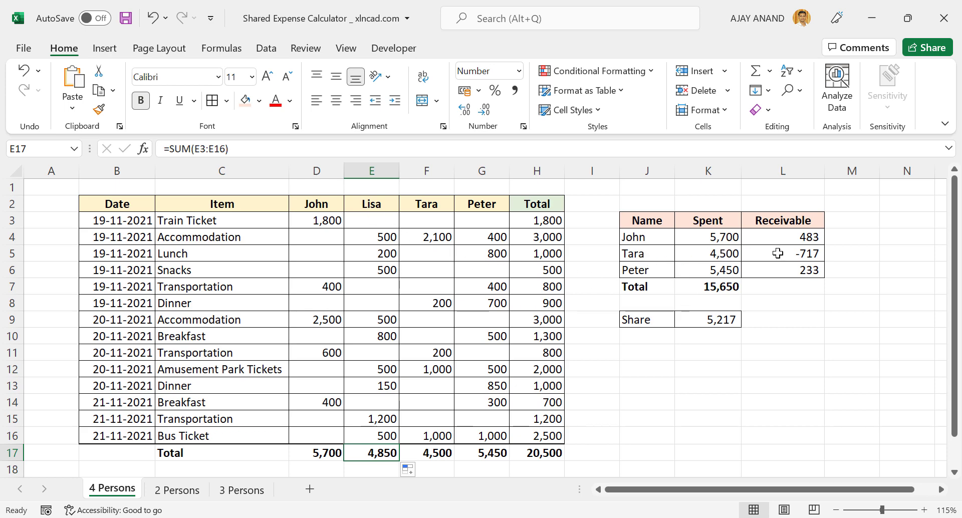
- Insert blank cells at J5:L5 in the summary table, shifting the existing cells down
{"action": "left_click_drag", "start_coordinate": [641, 251], "coordinate": [786, 252]}
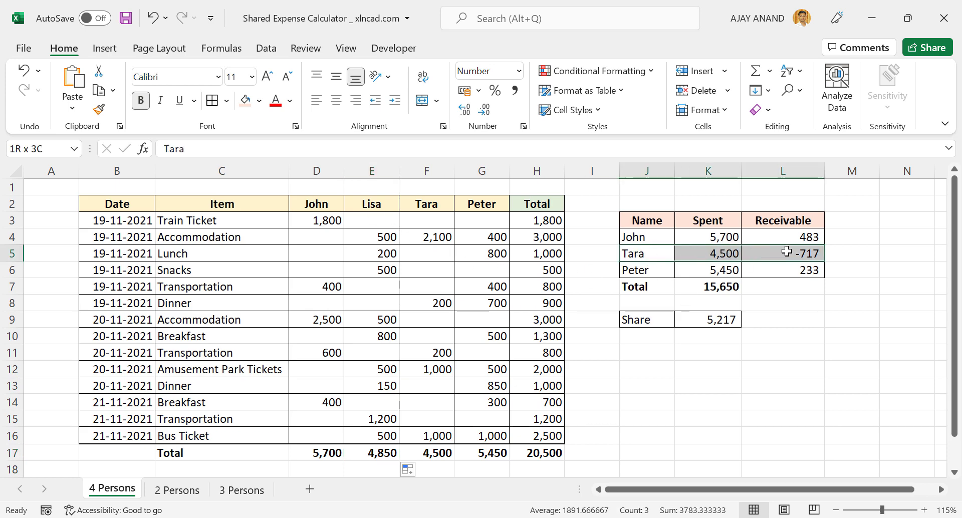
{"action": "right_click", "coordinate": [735, 253]}
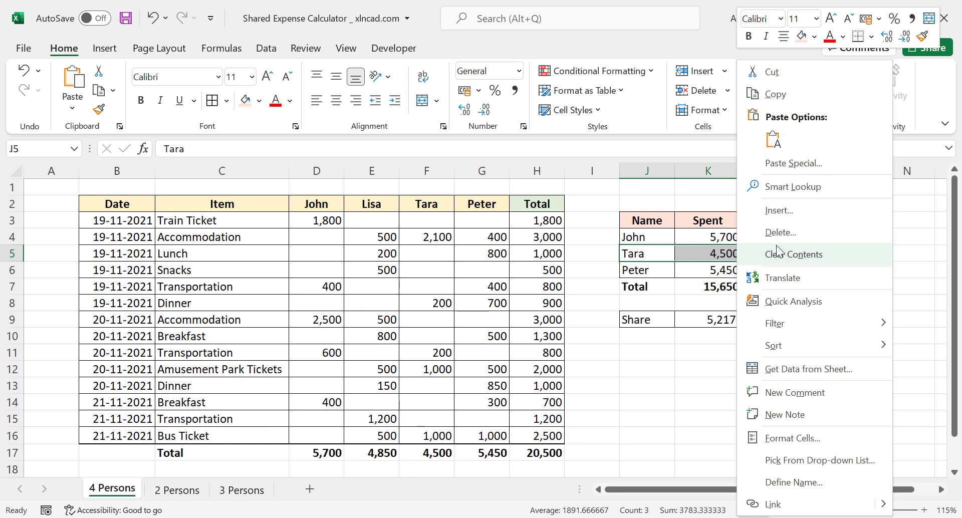
{"action": "left_click", "coordinate": [788, 211]}
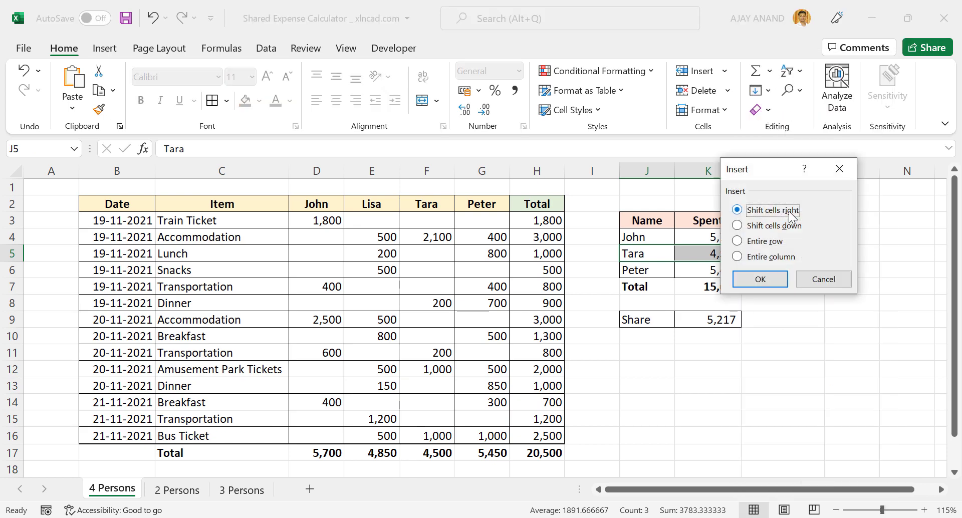
{"action": "left_click", "coordinate": [746, 227]}
{"action": "left_click", "coordinate": [779, 279]}
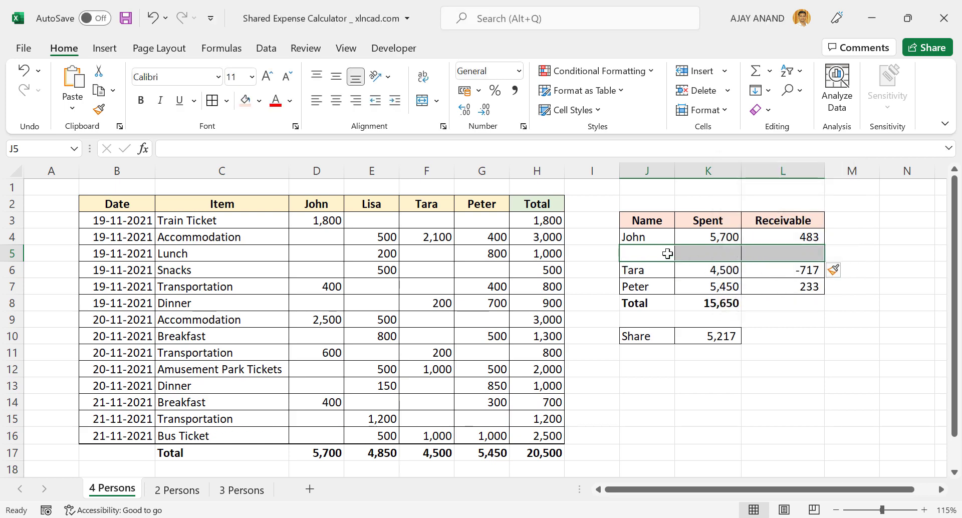
- Enter the fourth participant's name in J5 and link the Spent cell K5 to their total with =E17
{"action": "left_click", "coordinate": [673, 254]}
{"action": "type", "text": "Lis"}
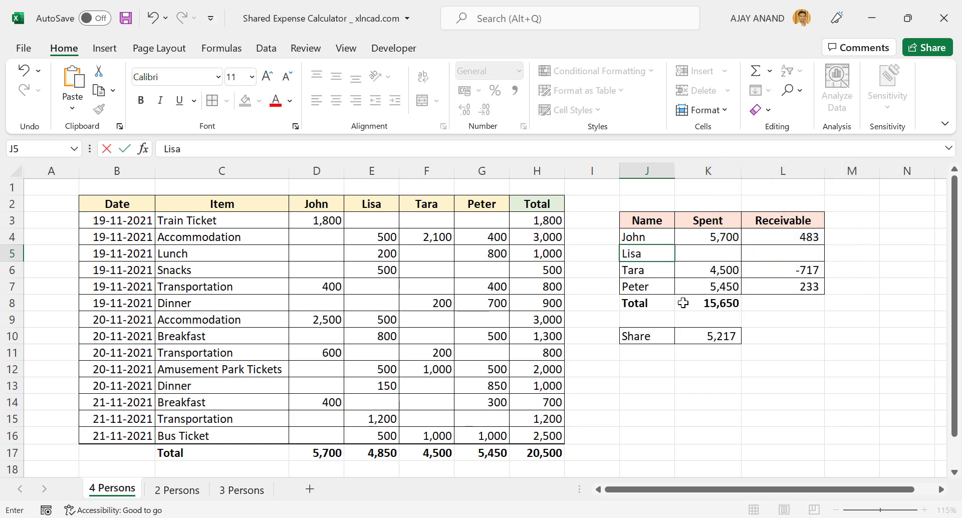
{"action": "type", "text": "a"}
{"action": "key", "text": "Tab"}
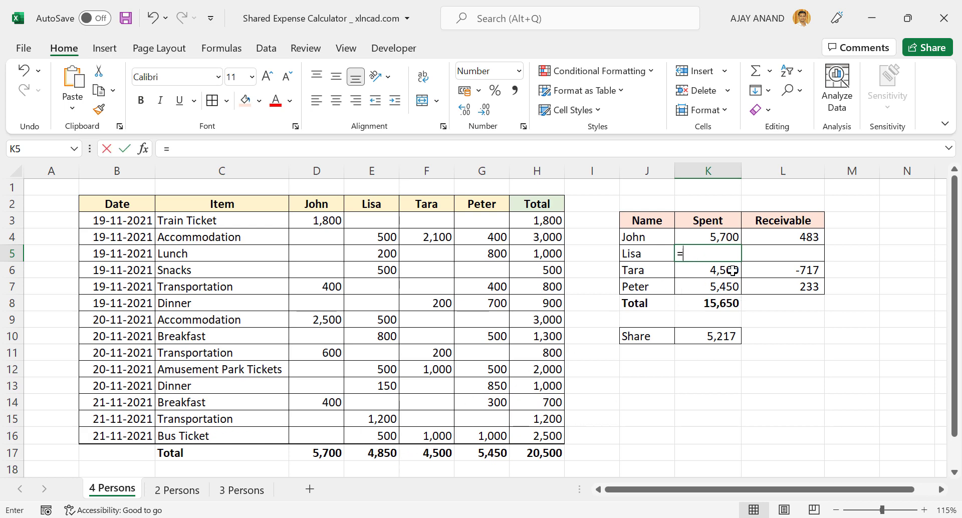
{"action": "type", "text": "="}
{"action": "left_click", "coordinate": [383, 451]}
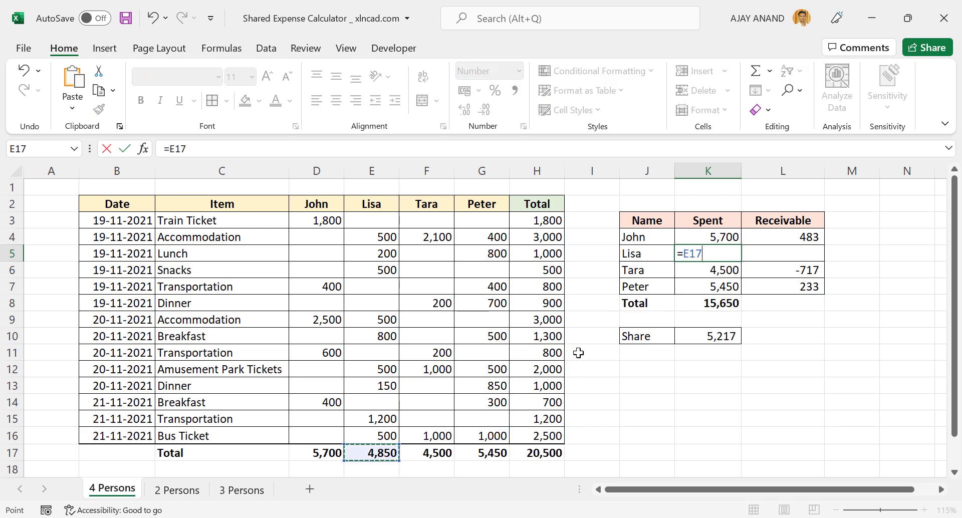
{"action": "key", "text": "Return"}
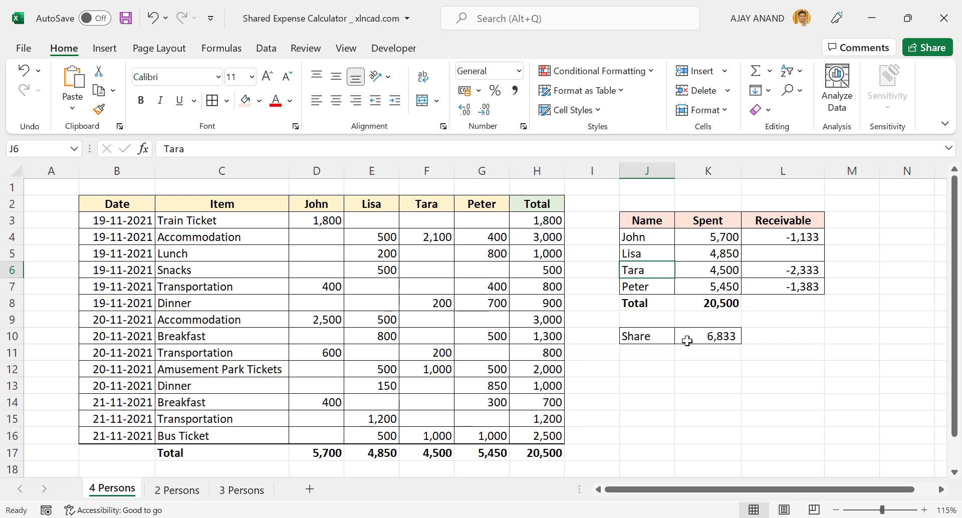
- Change the Share formula in K10 to divide the total by four, =K8/4
{"action": "left_click", "coordinate": [703, 337]}
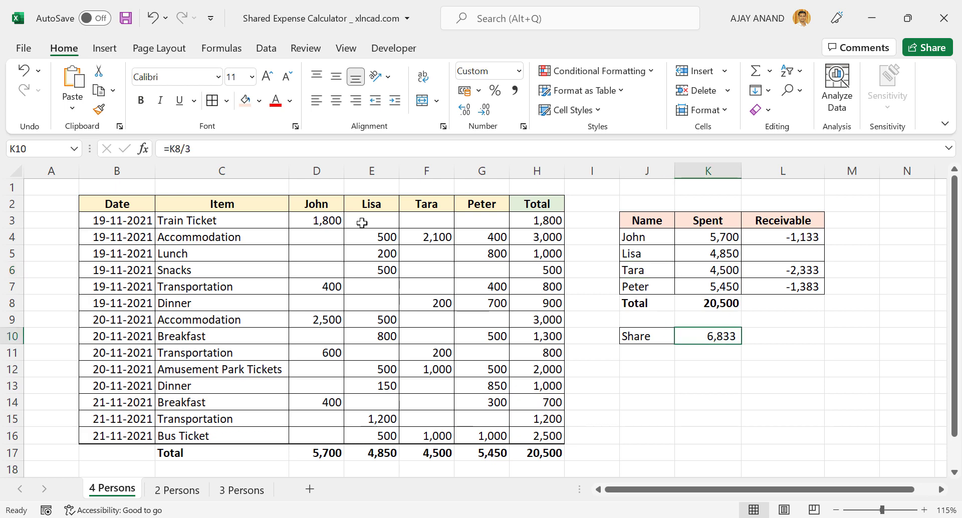
{"action": "left_click", "coordinate": [192, 149]}
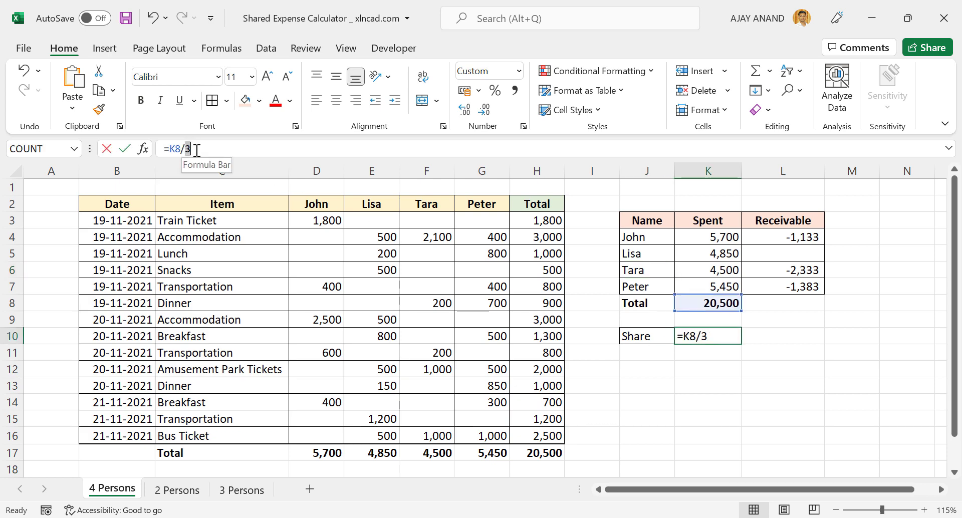
{"action": "key", "text": "BackSpace"}
{"action": "type", "text": "4"}
{"action": "key", "text": "Return"}
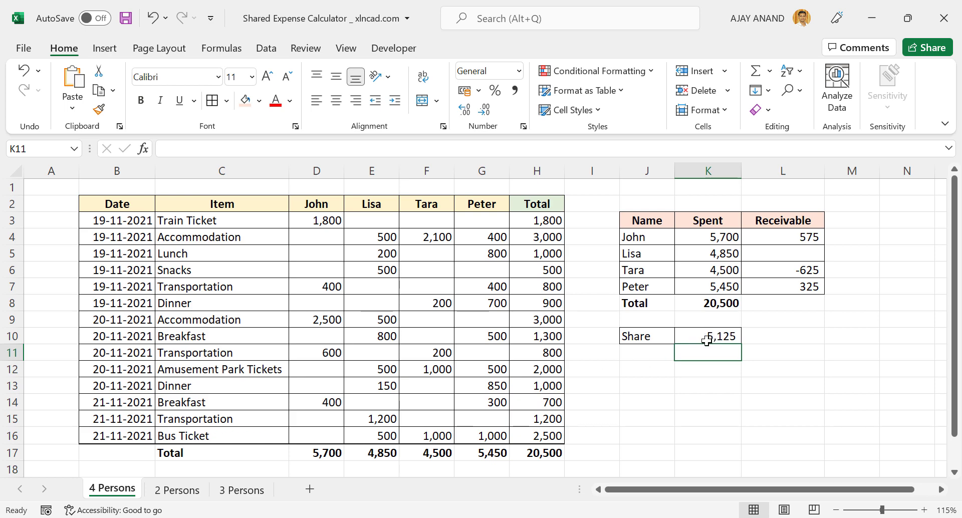
- Check the Receivable formula =K4-$K$10 in L4 and fill it down through L7
{"action": "left_click", "coordinate": [790, 238]}
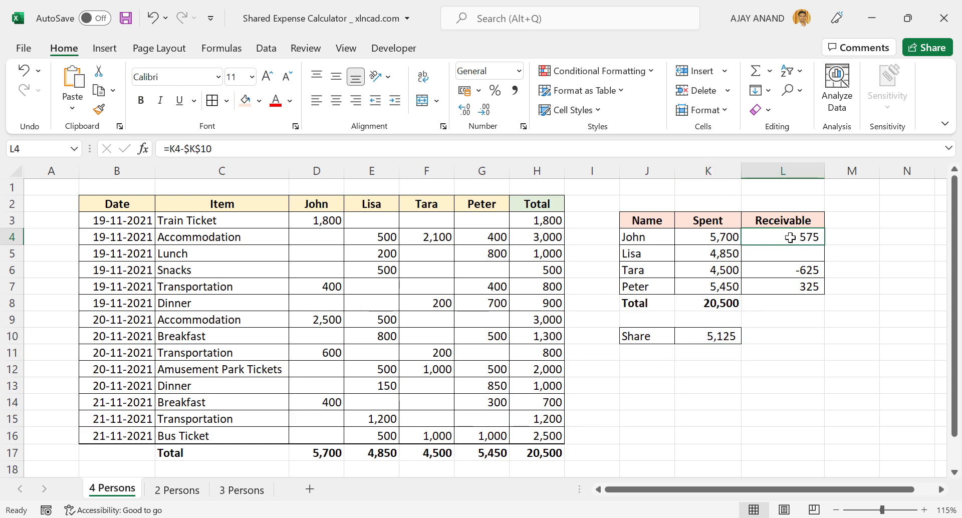
{"action": "left_click", "coordinate": [322, 148]}
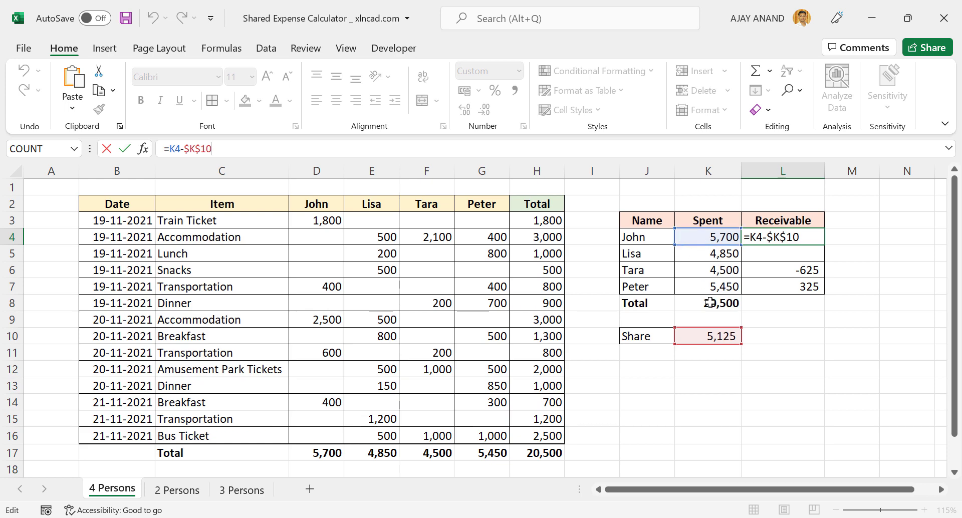
{"action": "key", "text": "ctrl+Return"}
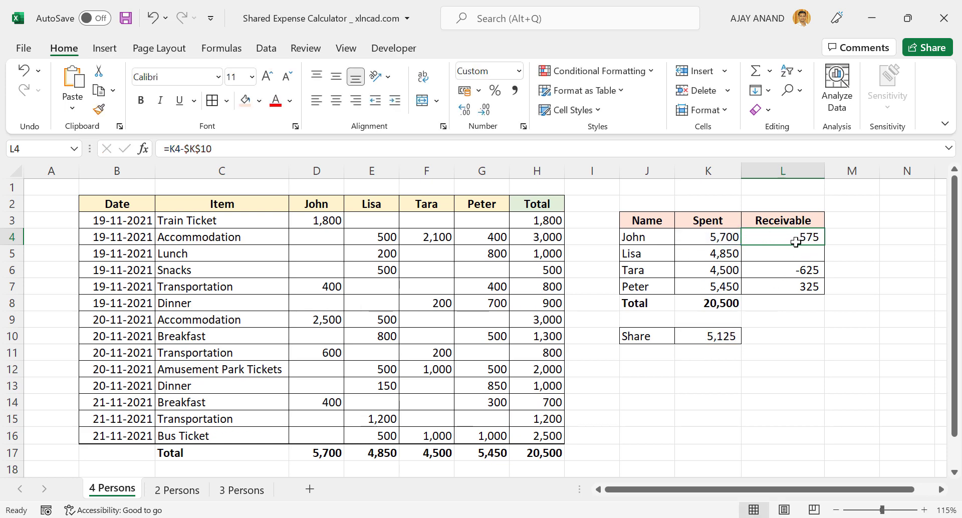
{"action": "left_click_drag", "start_coordinate": [824, 245], "coordinate": [824, 286]}
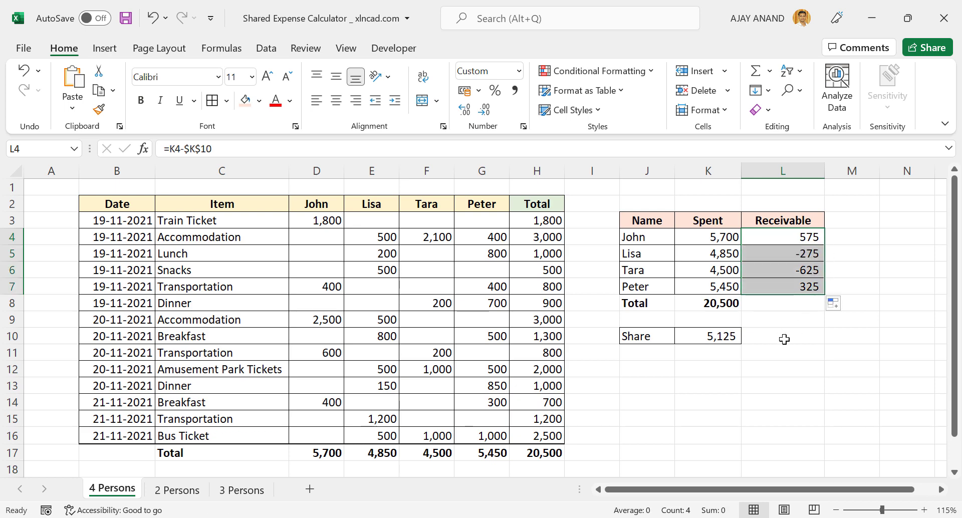
{"action": "left_click", "coordinate": [784, 339]}
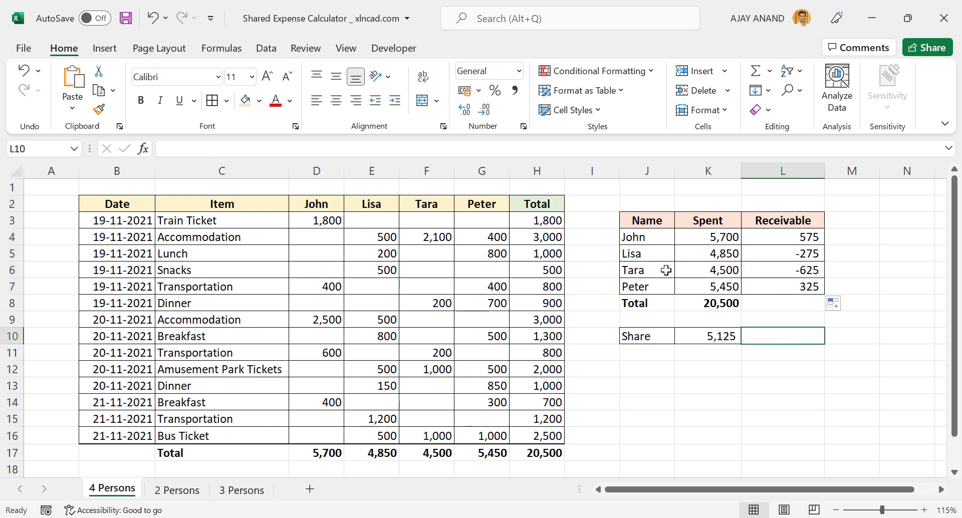